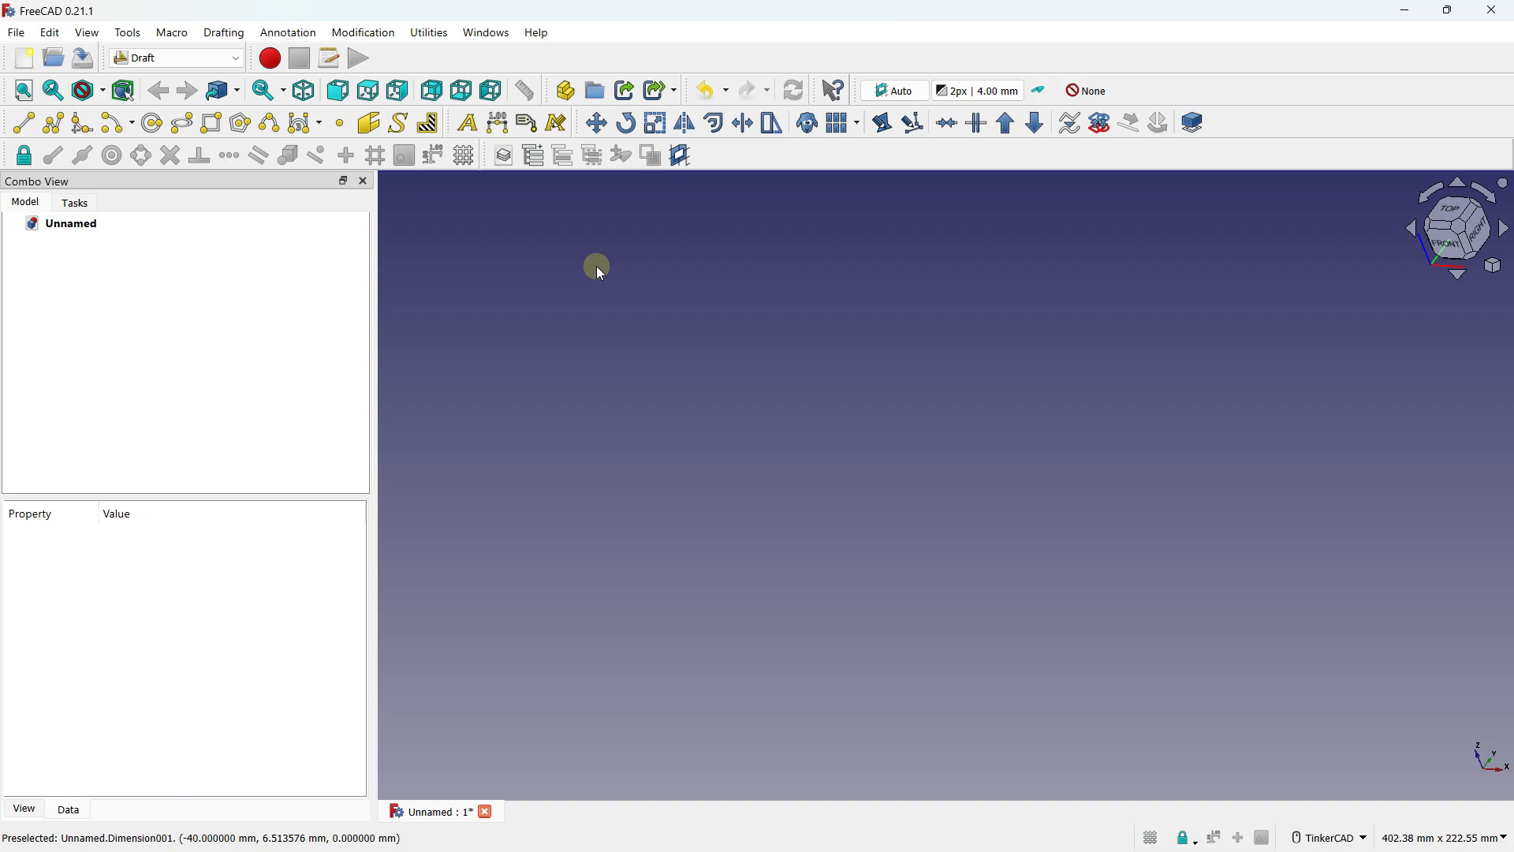
{"action": "left_click", "coordinate": [219, 59]}
{"action": "left_click", "coordinate": [176, 90]}
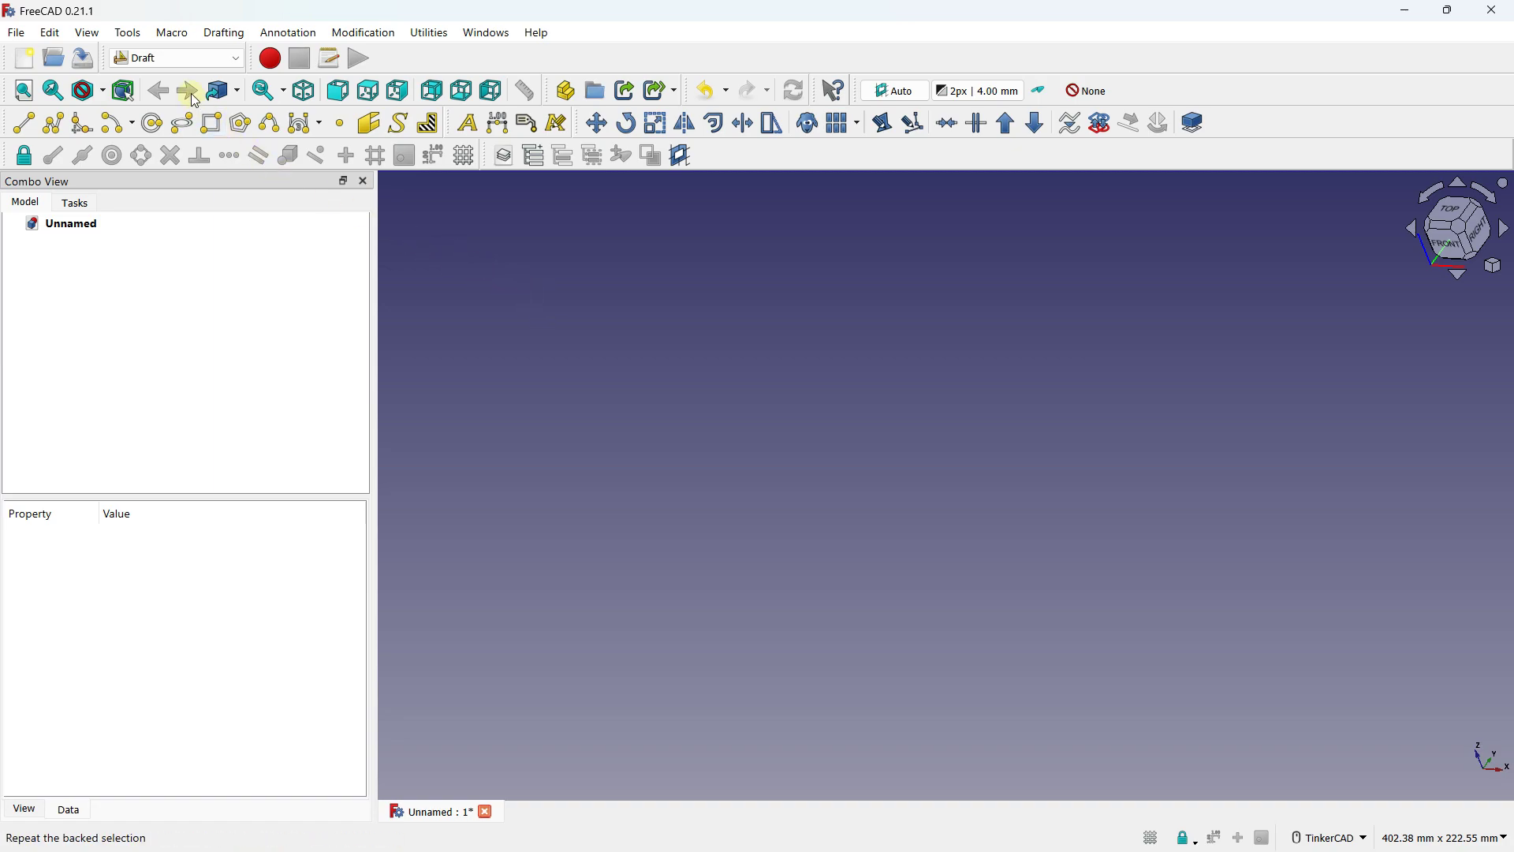
{"action": "left_click", "coordinate": [190, 57]}
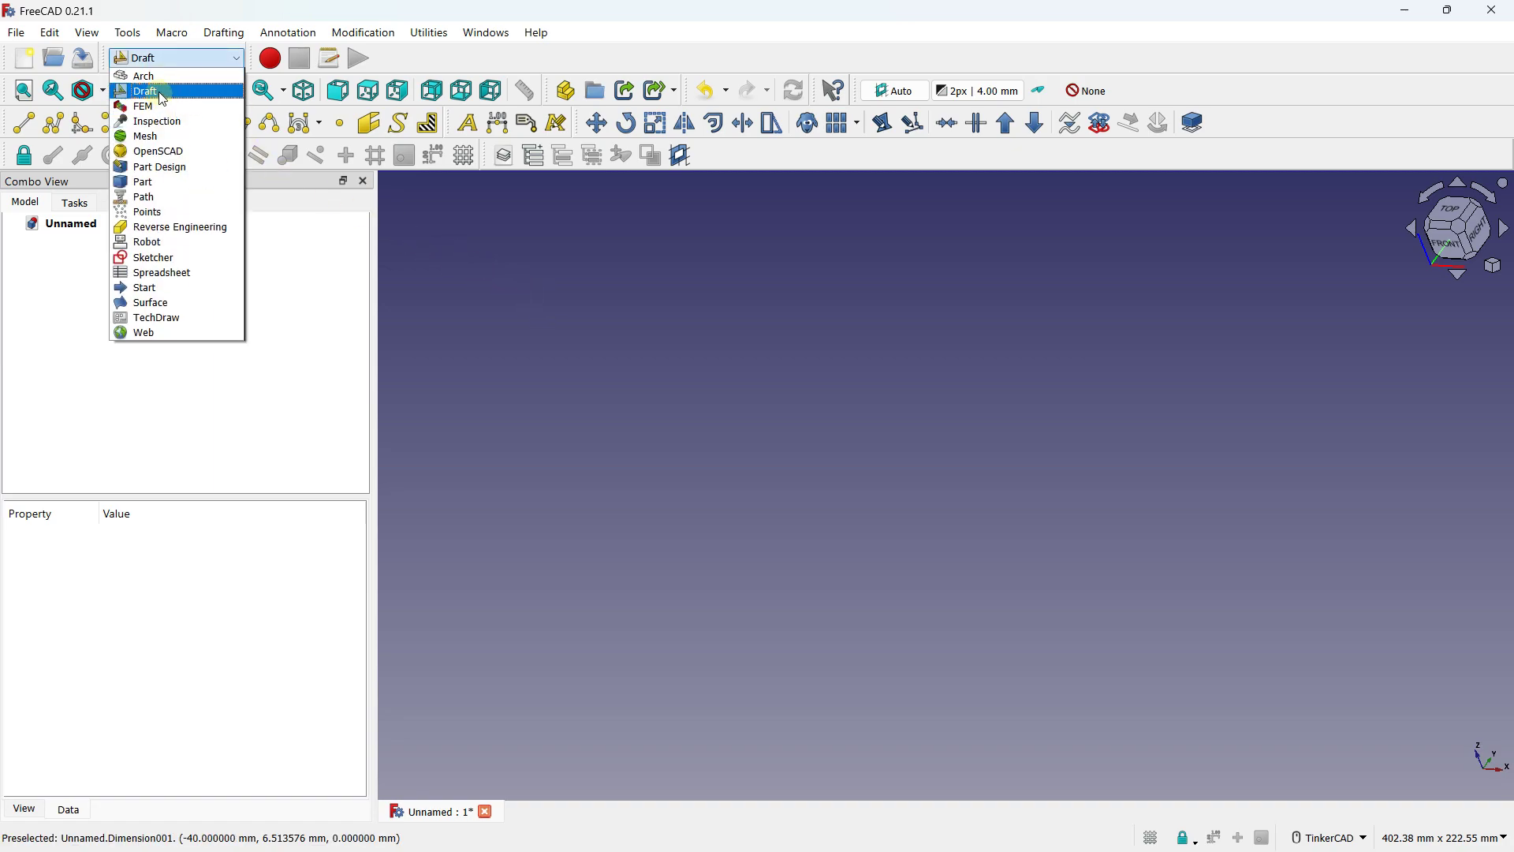
{"action": "left_click", "coordinate": [170, 92]}
{"action": "left_click", "coordinate": [431, 232]}
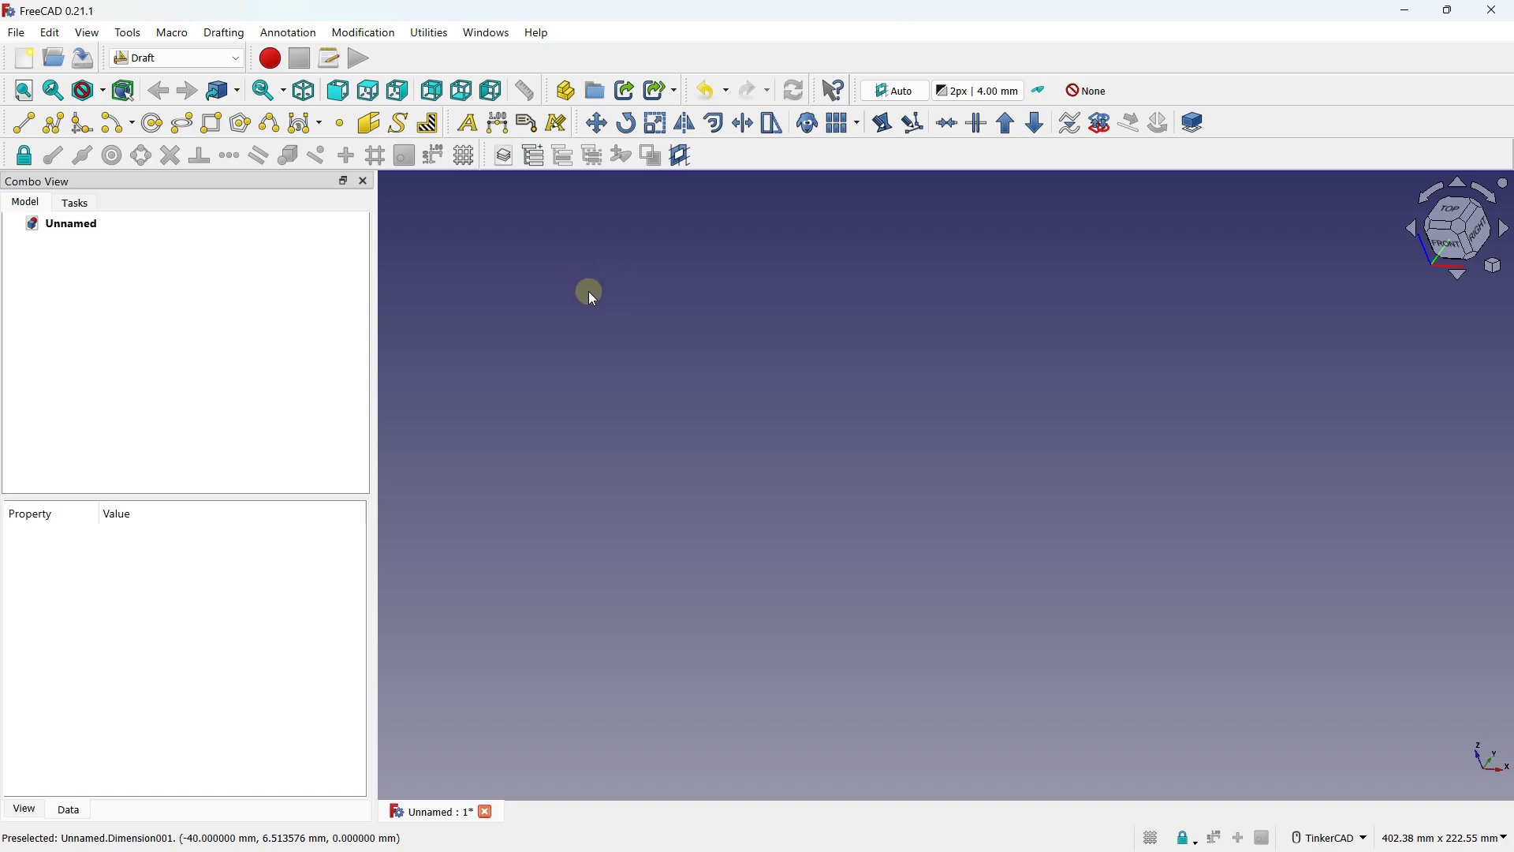
Step: Show the Draft grid and set the working plane to Top (XY), viewed from above
{"action": "left_click", "coordinate": [463, 157]}
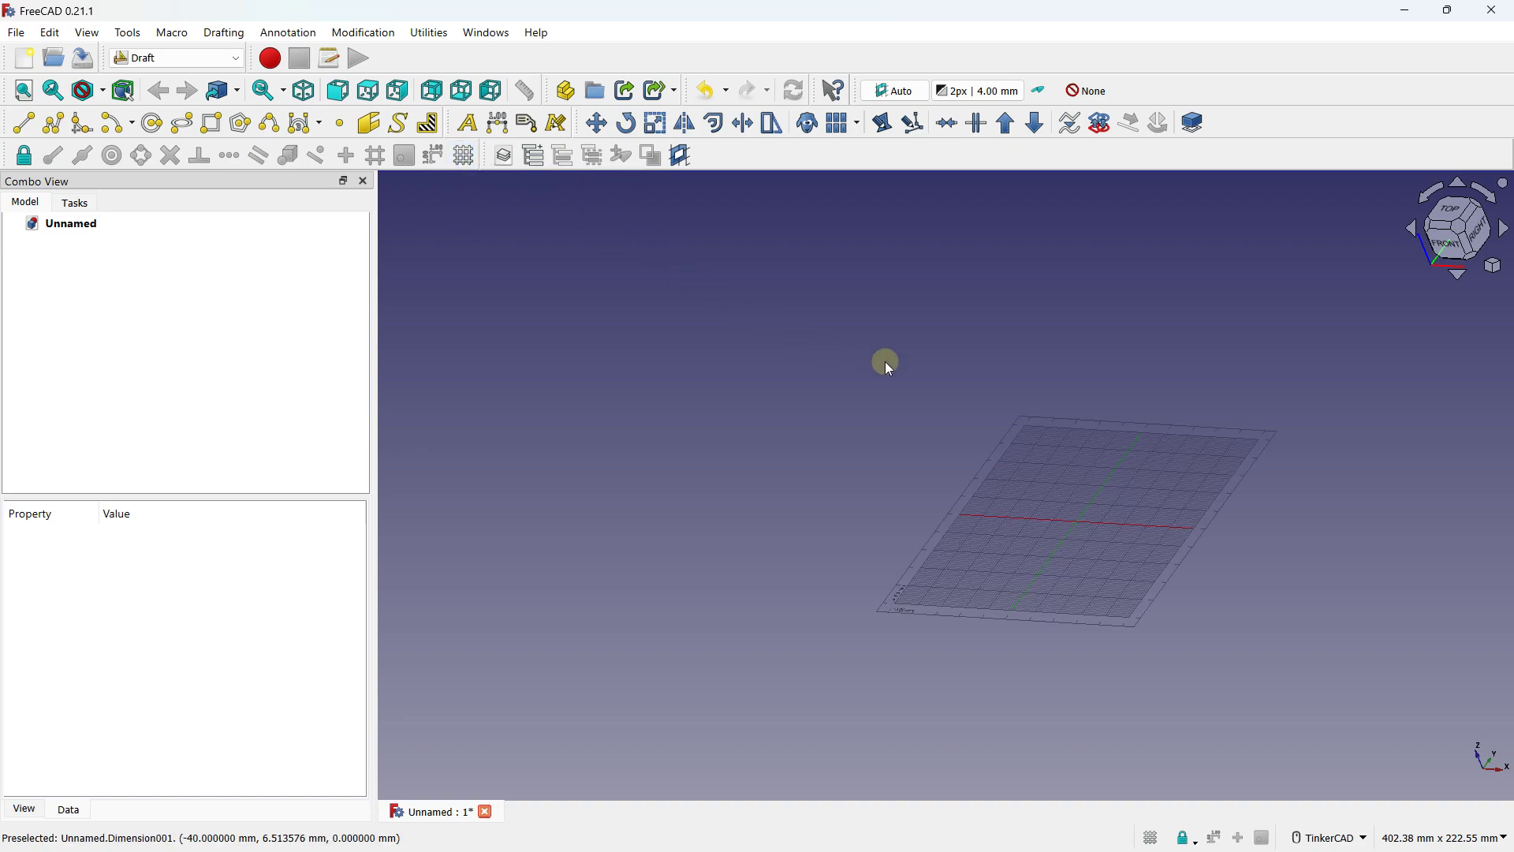
{"action": "middle_click_drag", "start_coordinate": [963, 399], "coordinate": [711, 363]}
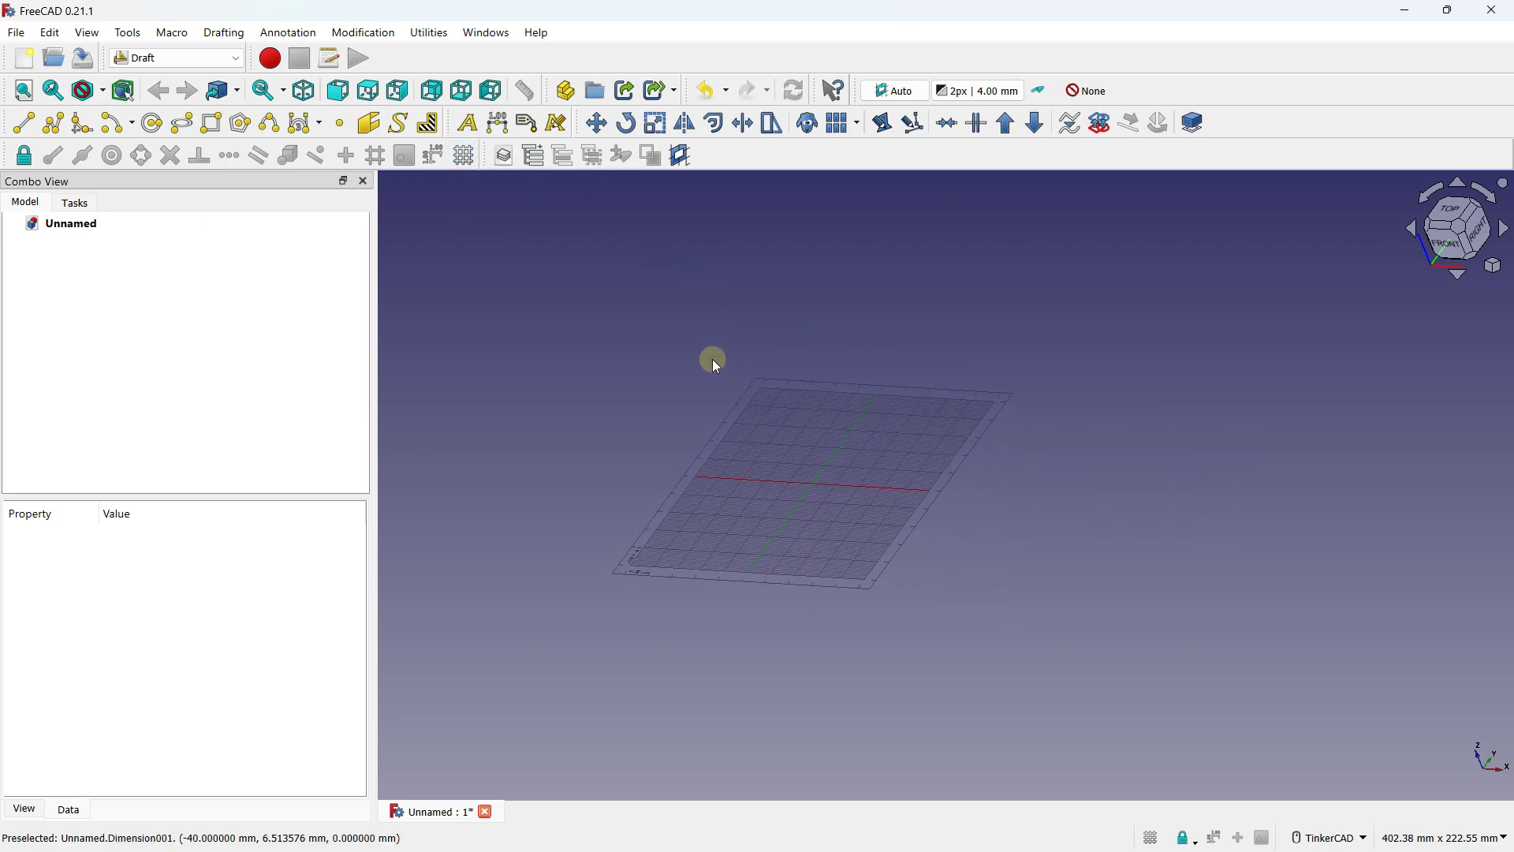
{"action": "left_click", "coordinate": [895, 90]}
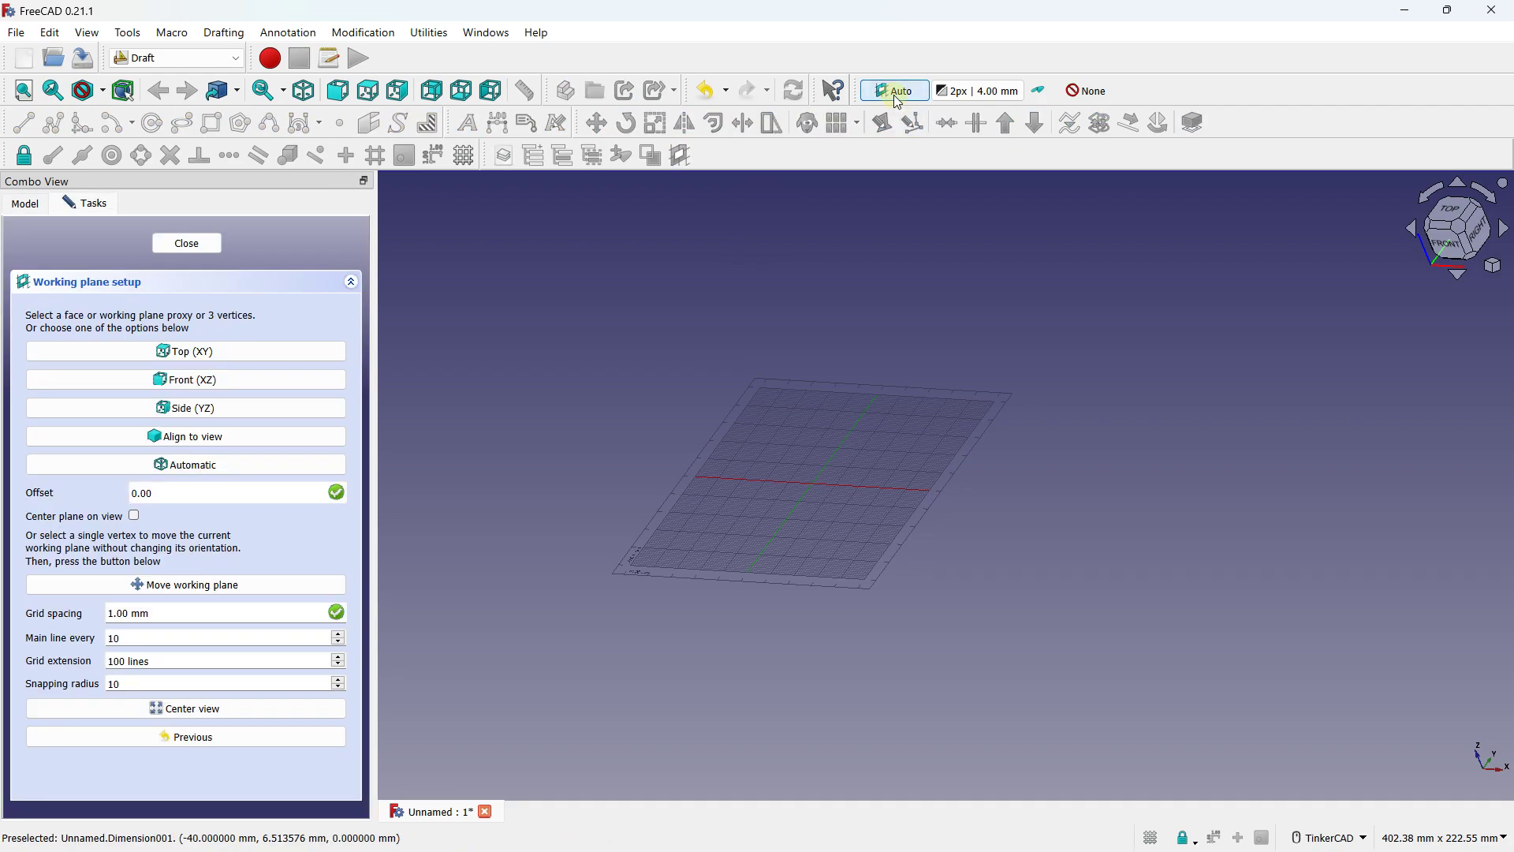
{"action": "left_click", "coordinate": [185, 352]}
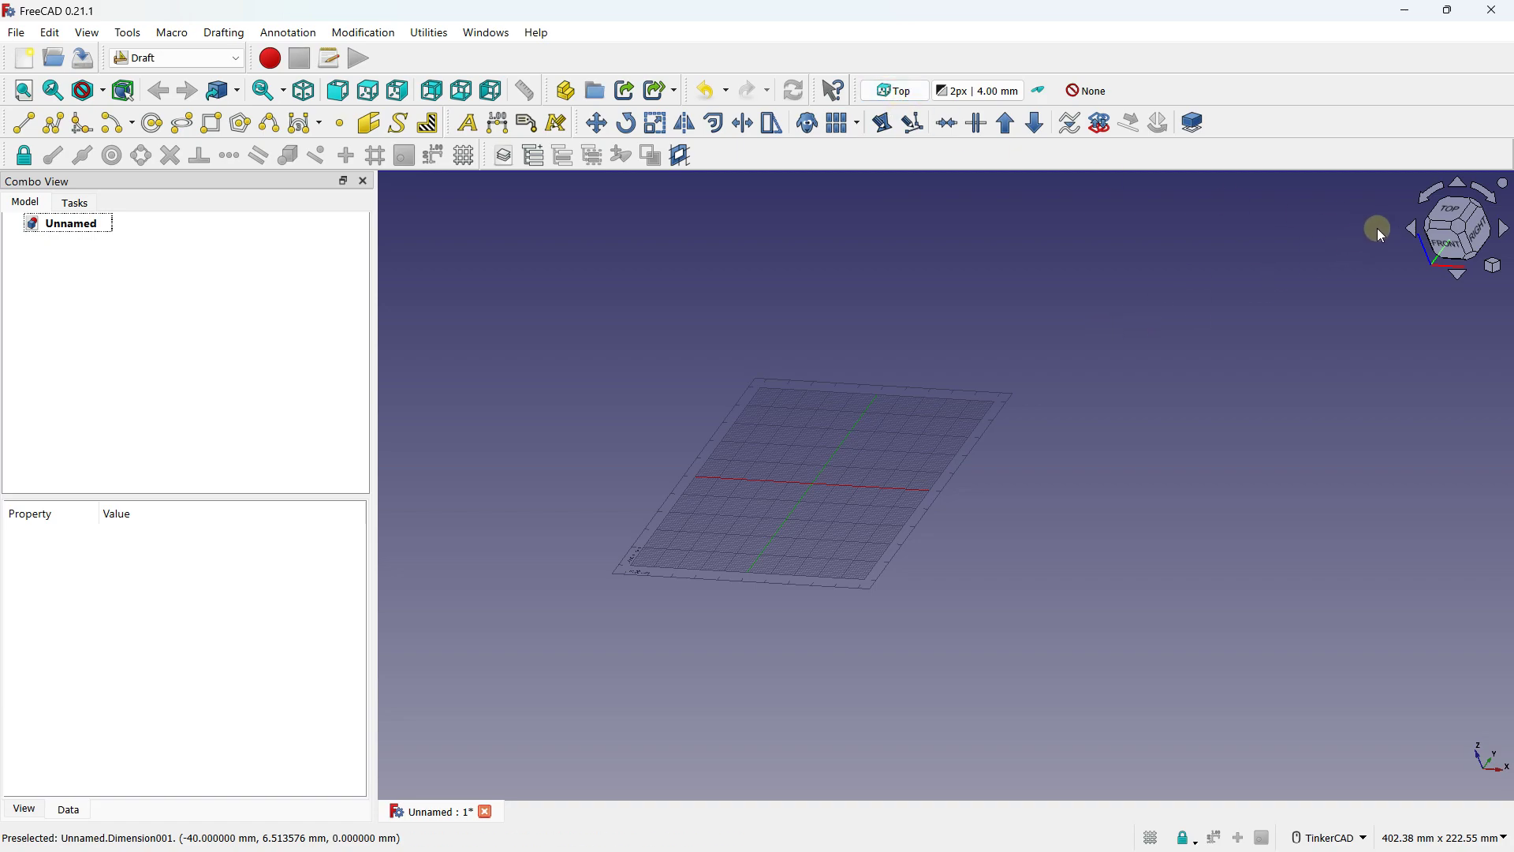
{"action": "left_click", "coordinate": [1455, 213]}
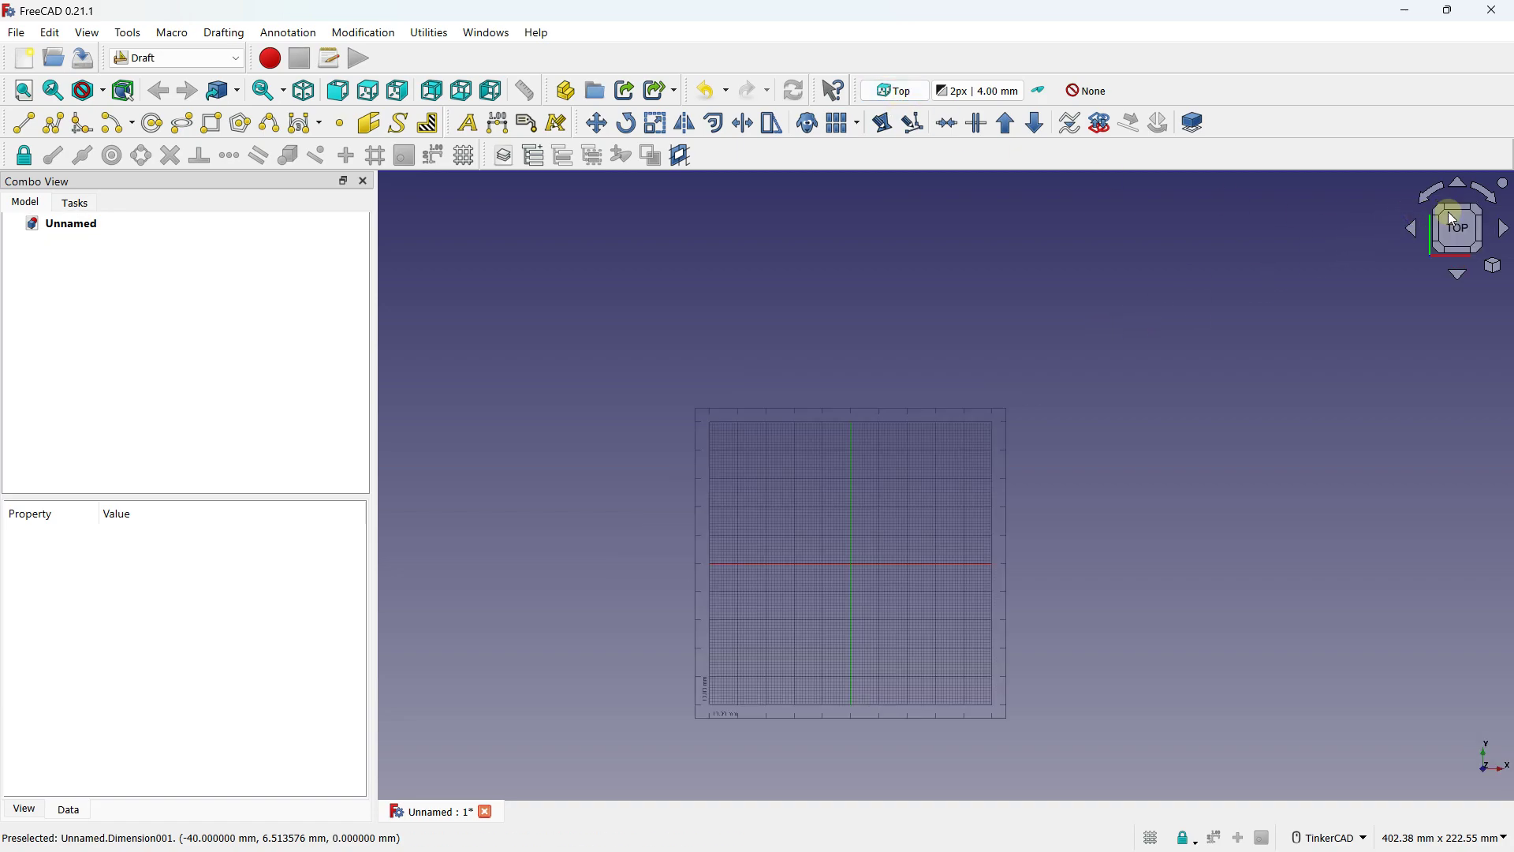
{"action": "middle_click_drag", "start_coordinate": [927, 475], "coordinate": [902, 413]}
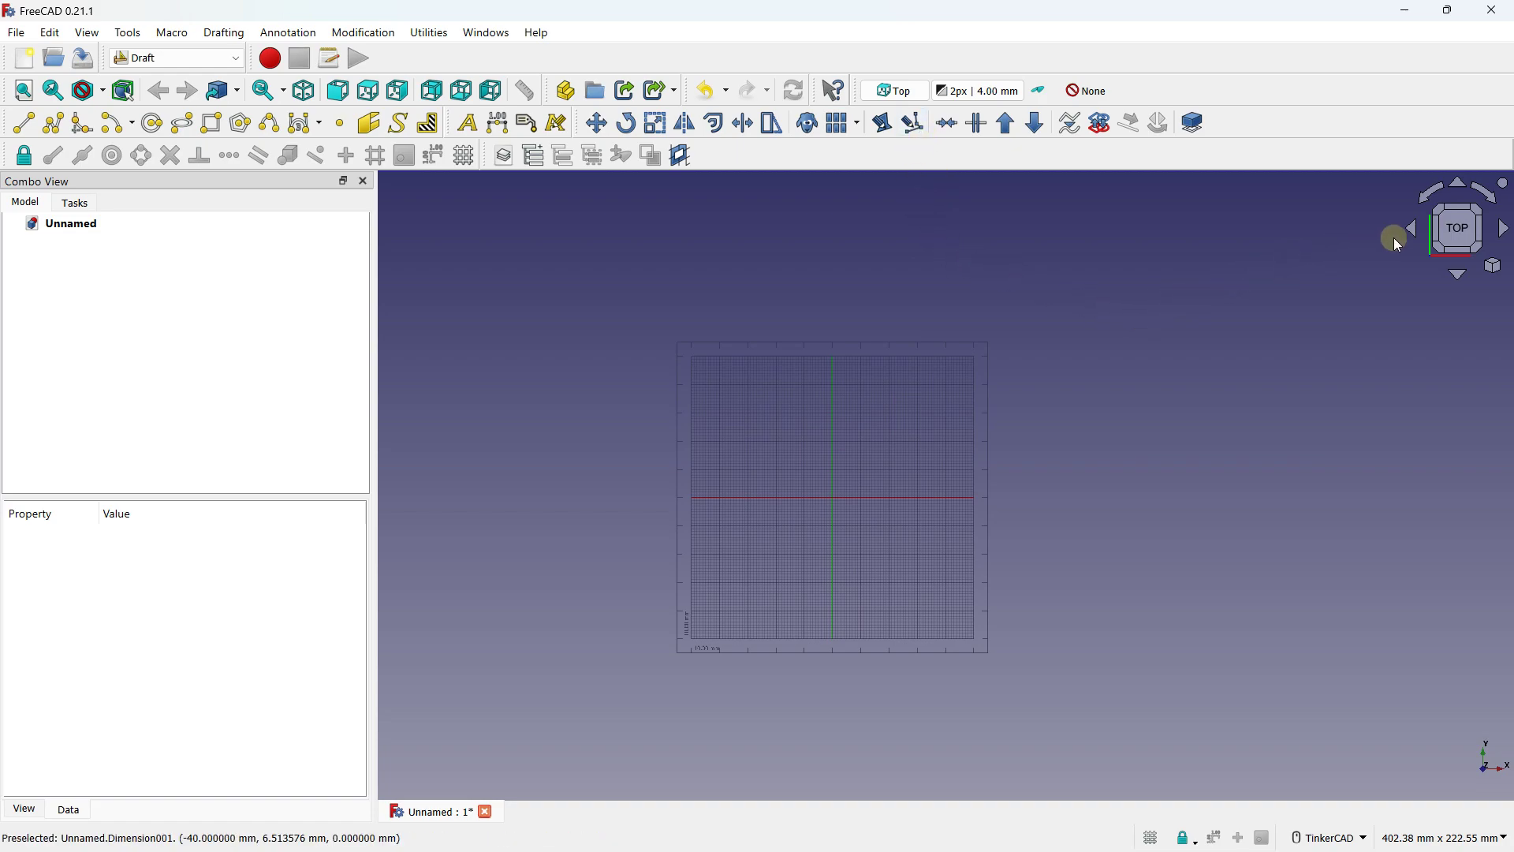
Step: Reapply the Top (XY) working plane and start the Draft Rectangle tool
{"action": "left_click", "coordinate": [898, 94]}
{"action": "left_click", "coordinate": [189, 351]}
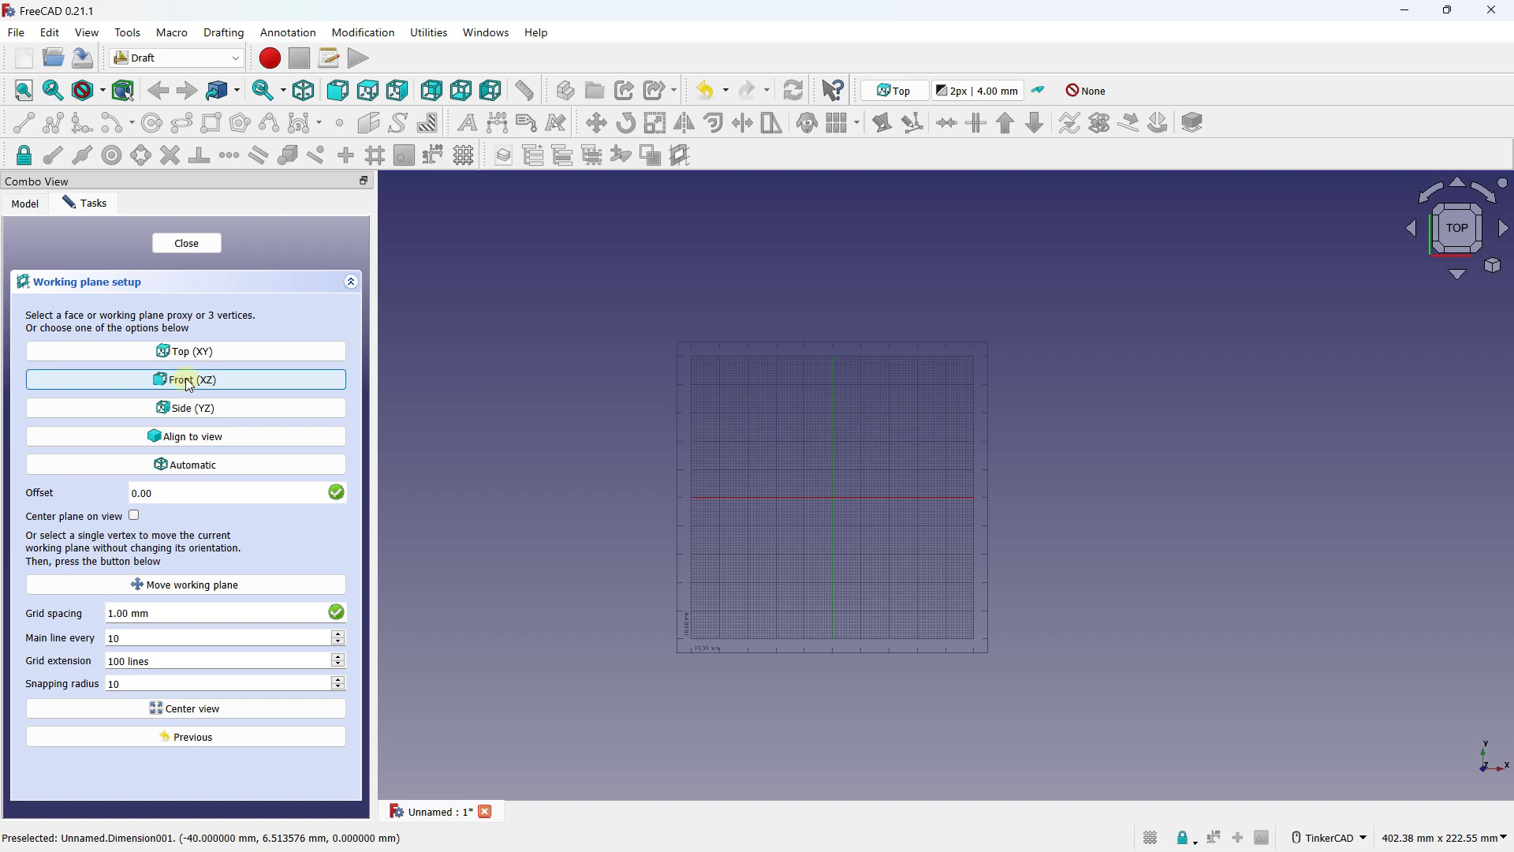
{"action": "left_click", "coordinate": [199, 246]}
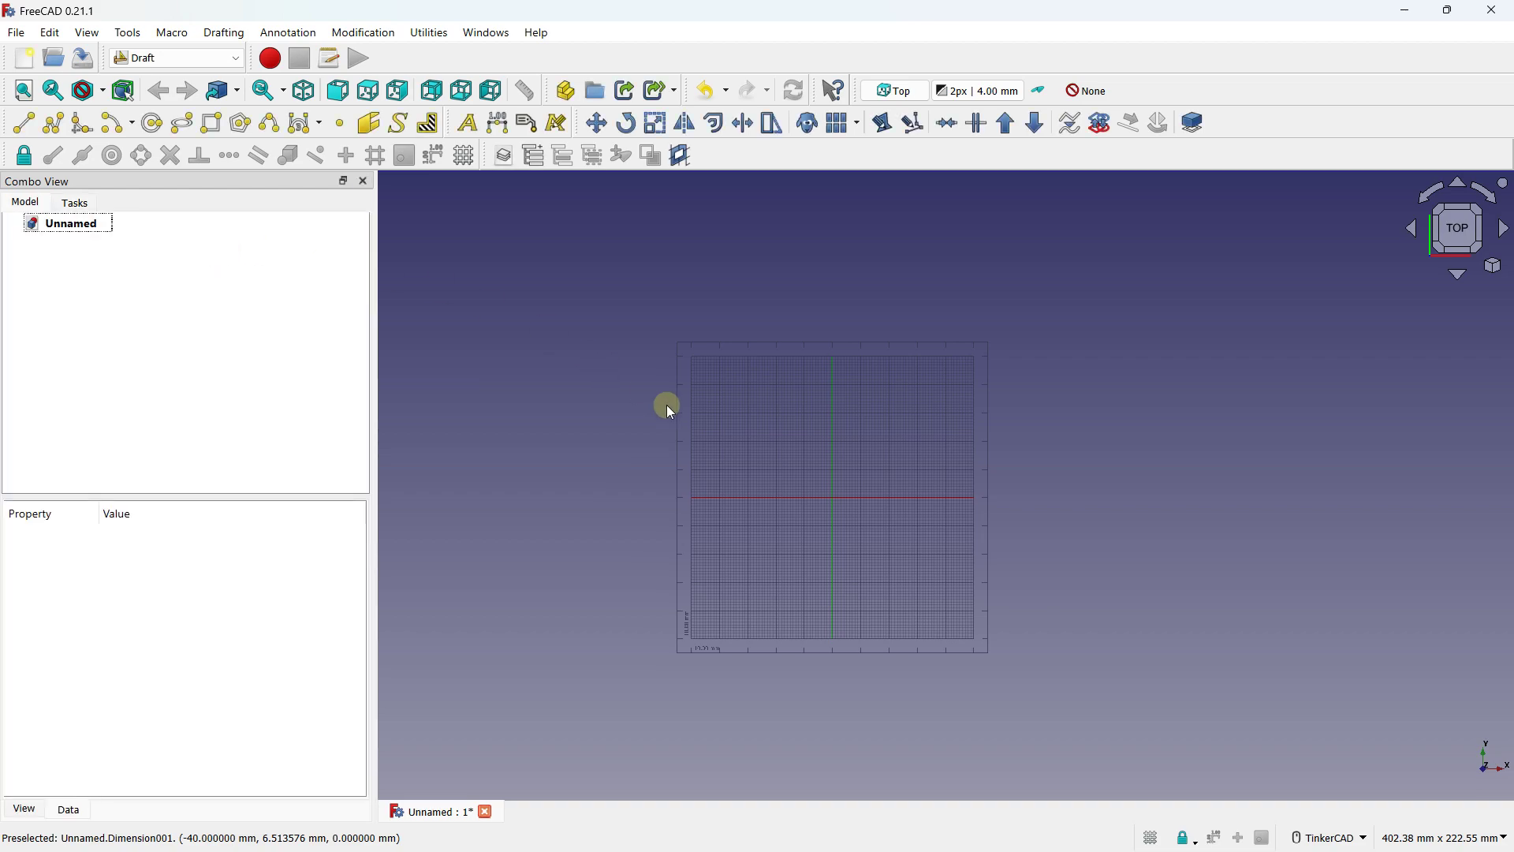
{"action": "right_click_drag", "start_coordinate": [817, 582], "coordinate": [724, 515]}
{"action": "left_click", "coordinate": [210, 122]}
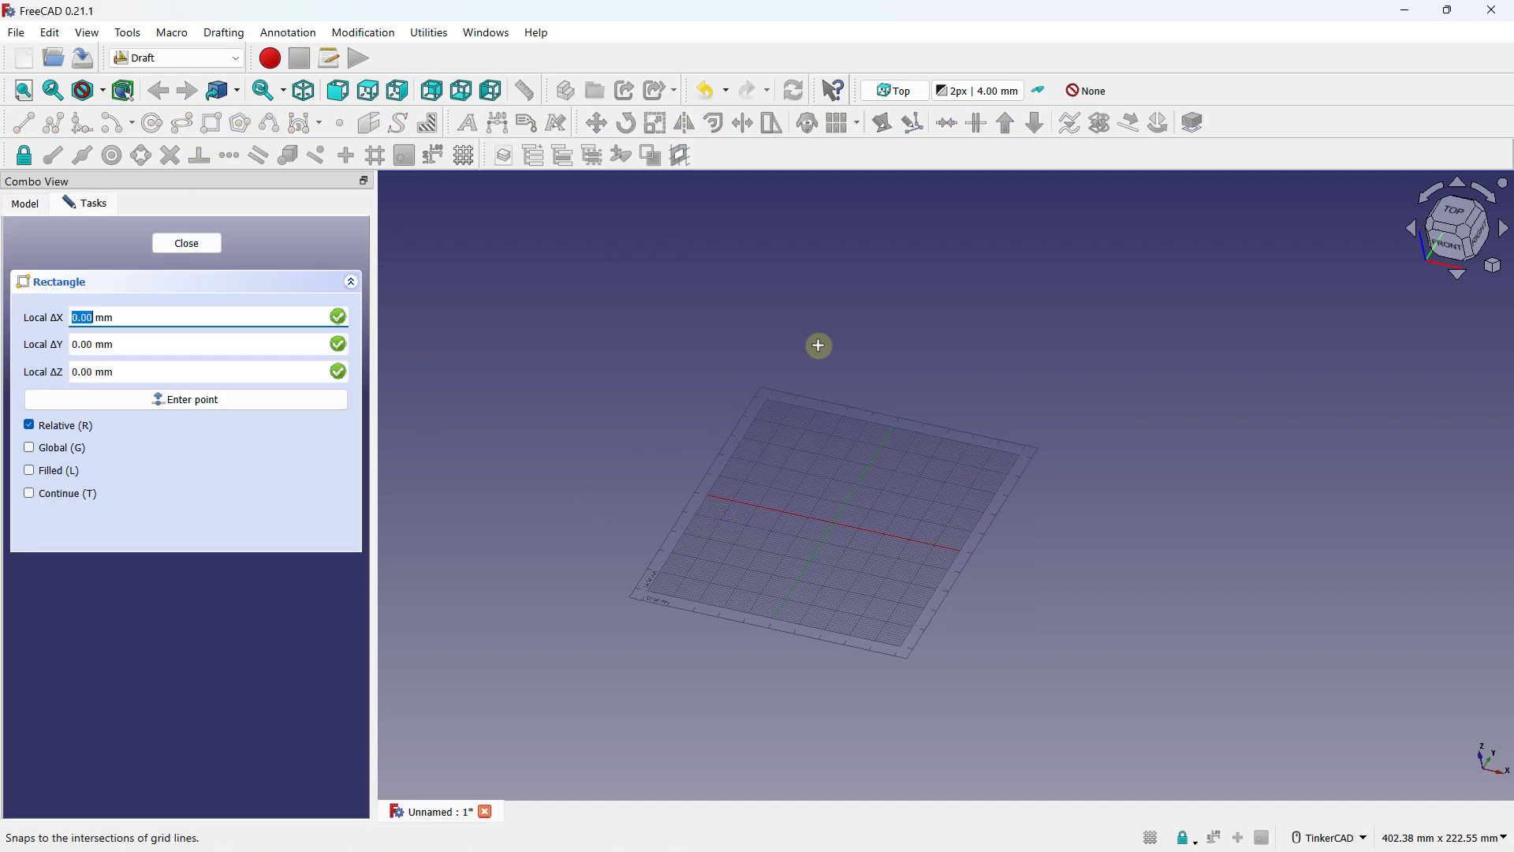
Step: Draw a trial rectangle on the grid, then undo it
{"action": "left_click", "coordinate": [778, 460]}
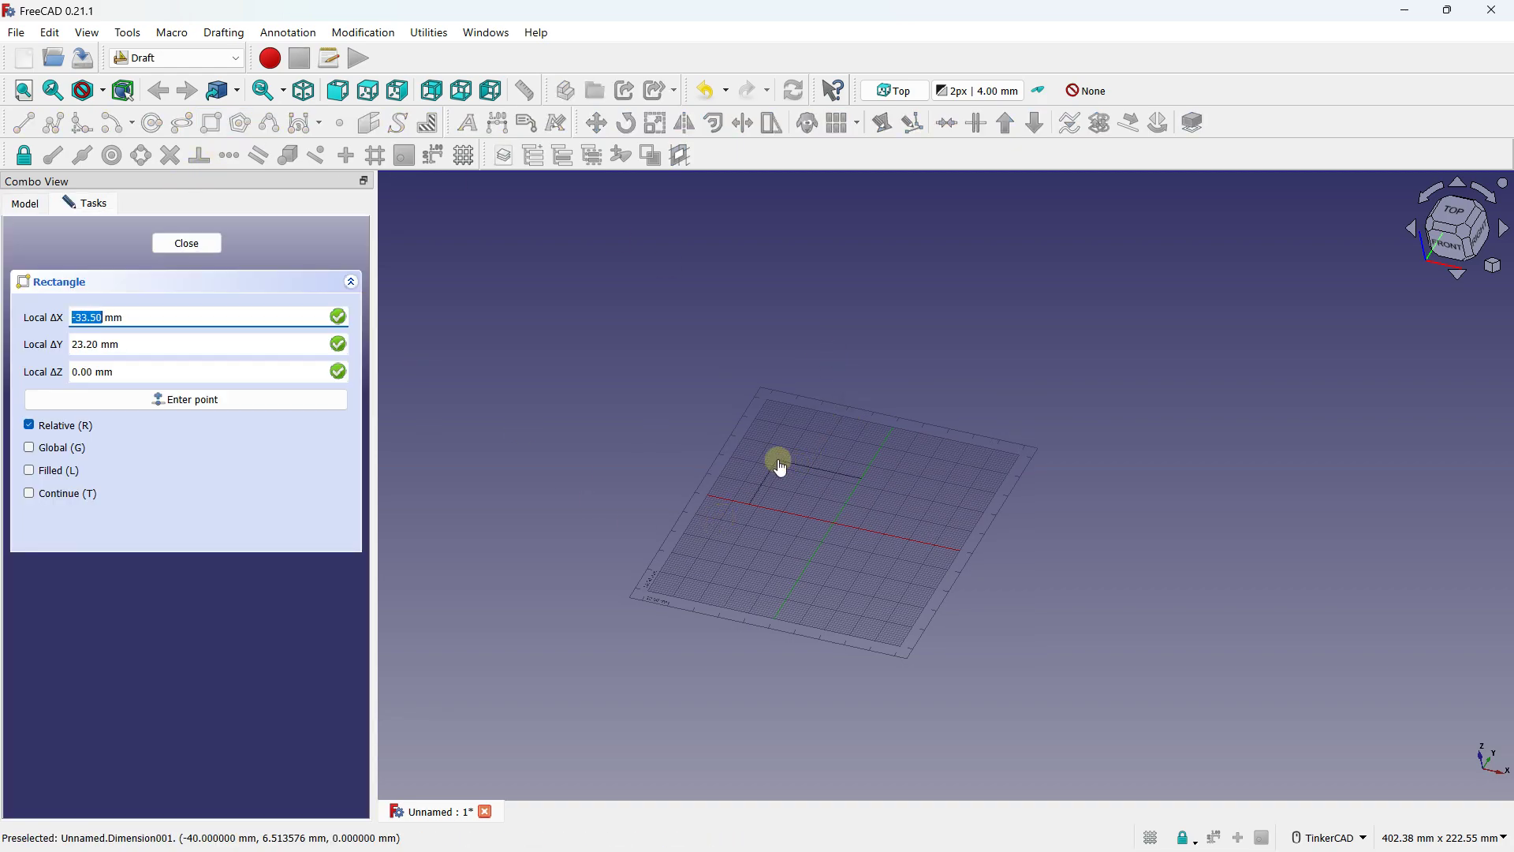
{"action": "left_click", "coordinate": [878, 566]}
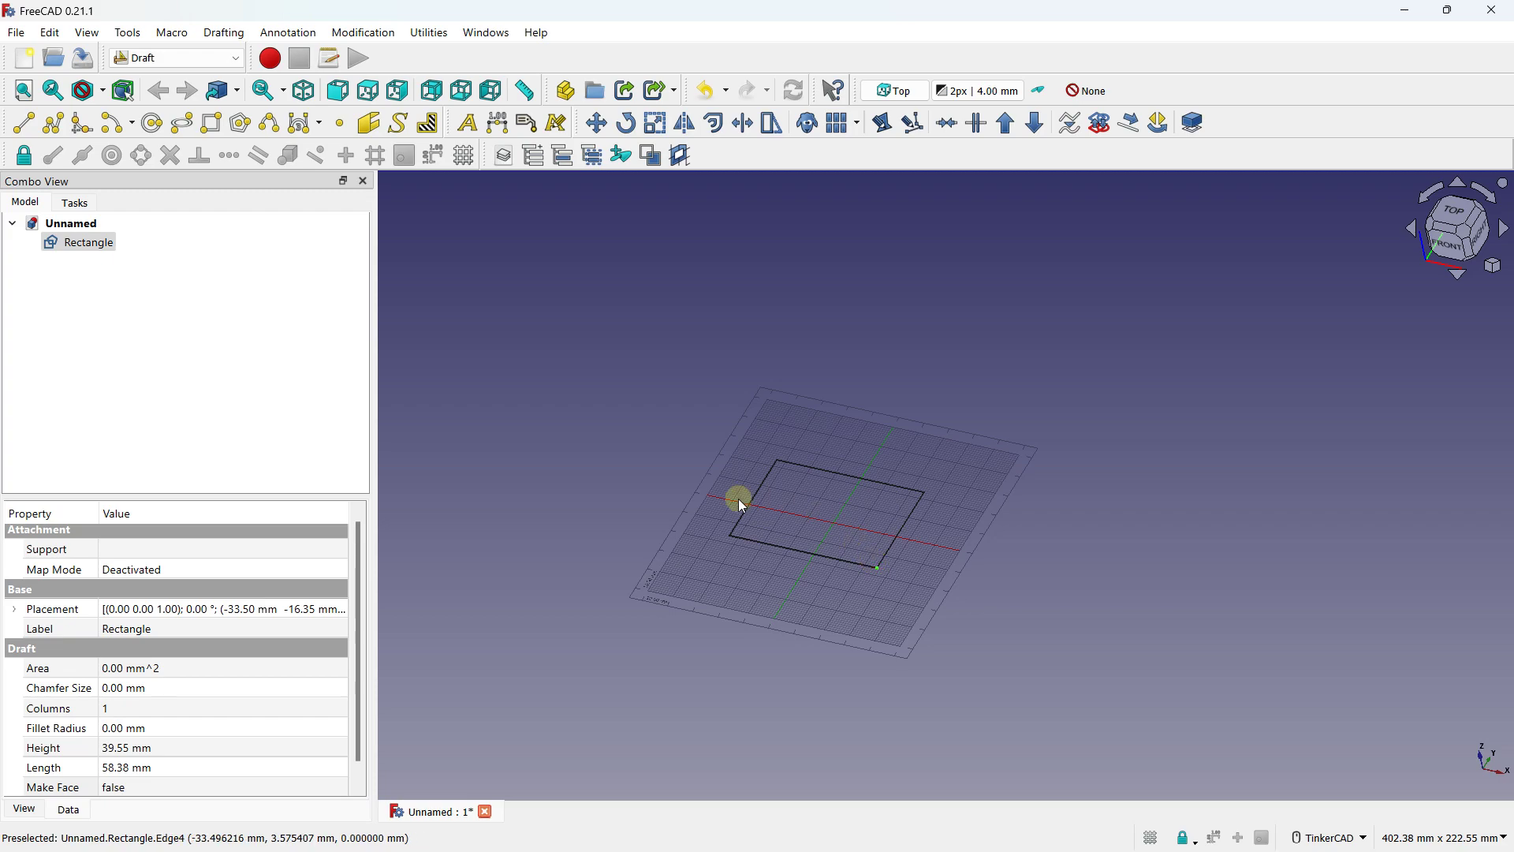
{"action": "left_click", "coordinate": [626, 436]}
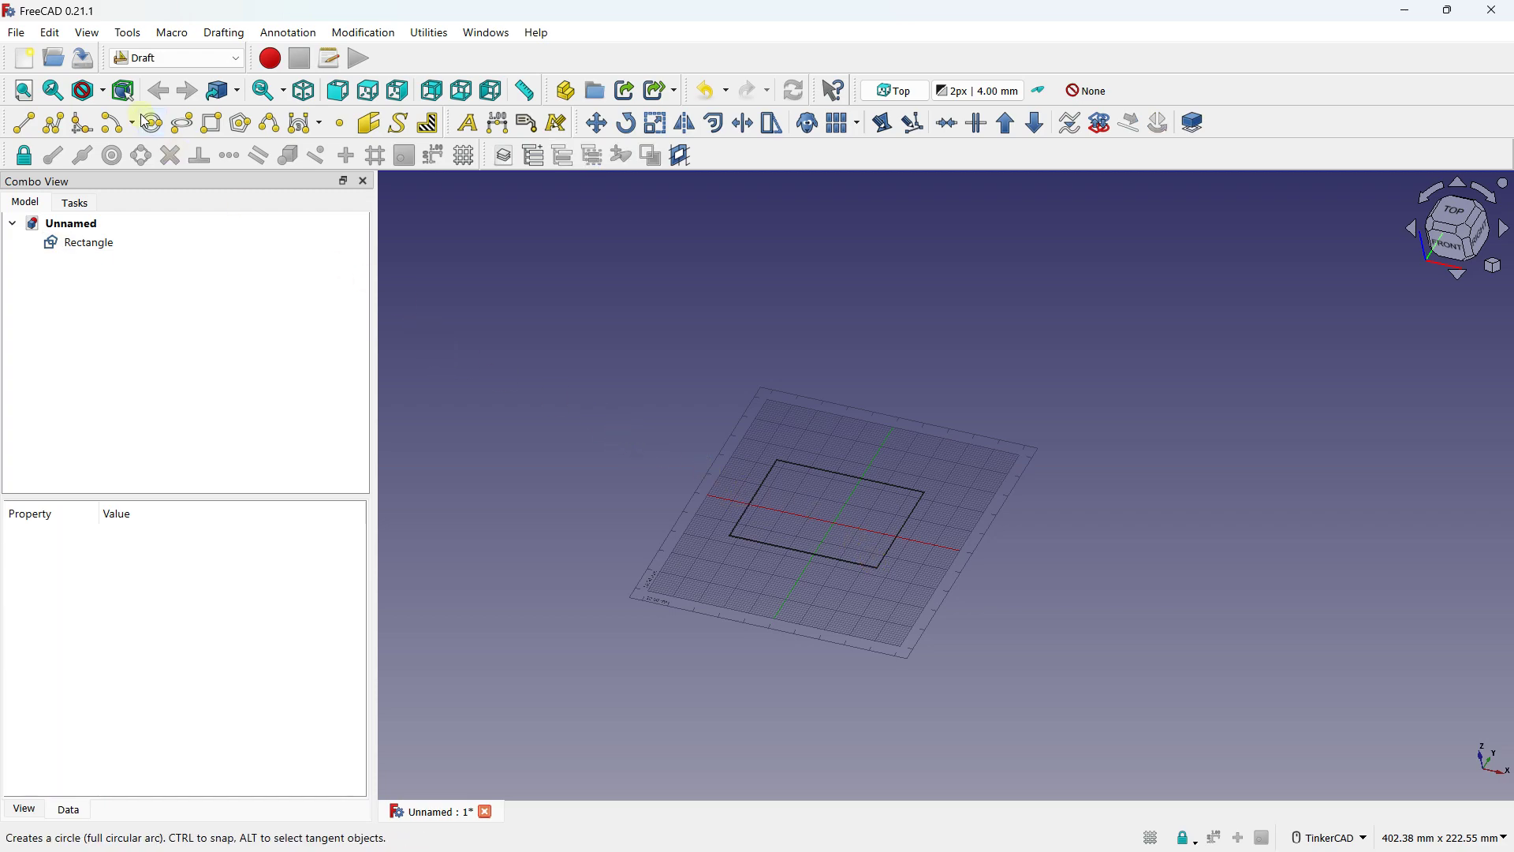
{"action": "left_click", "coordinate": [55, 35]}
{"action": "left_click", "coordinate": [71, 54]}
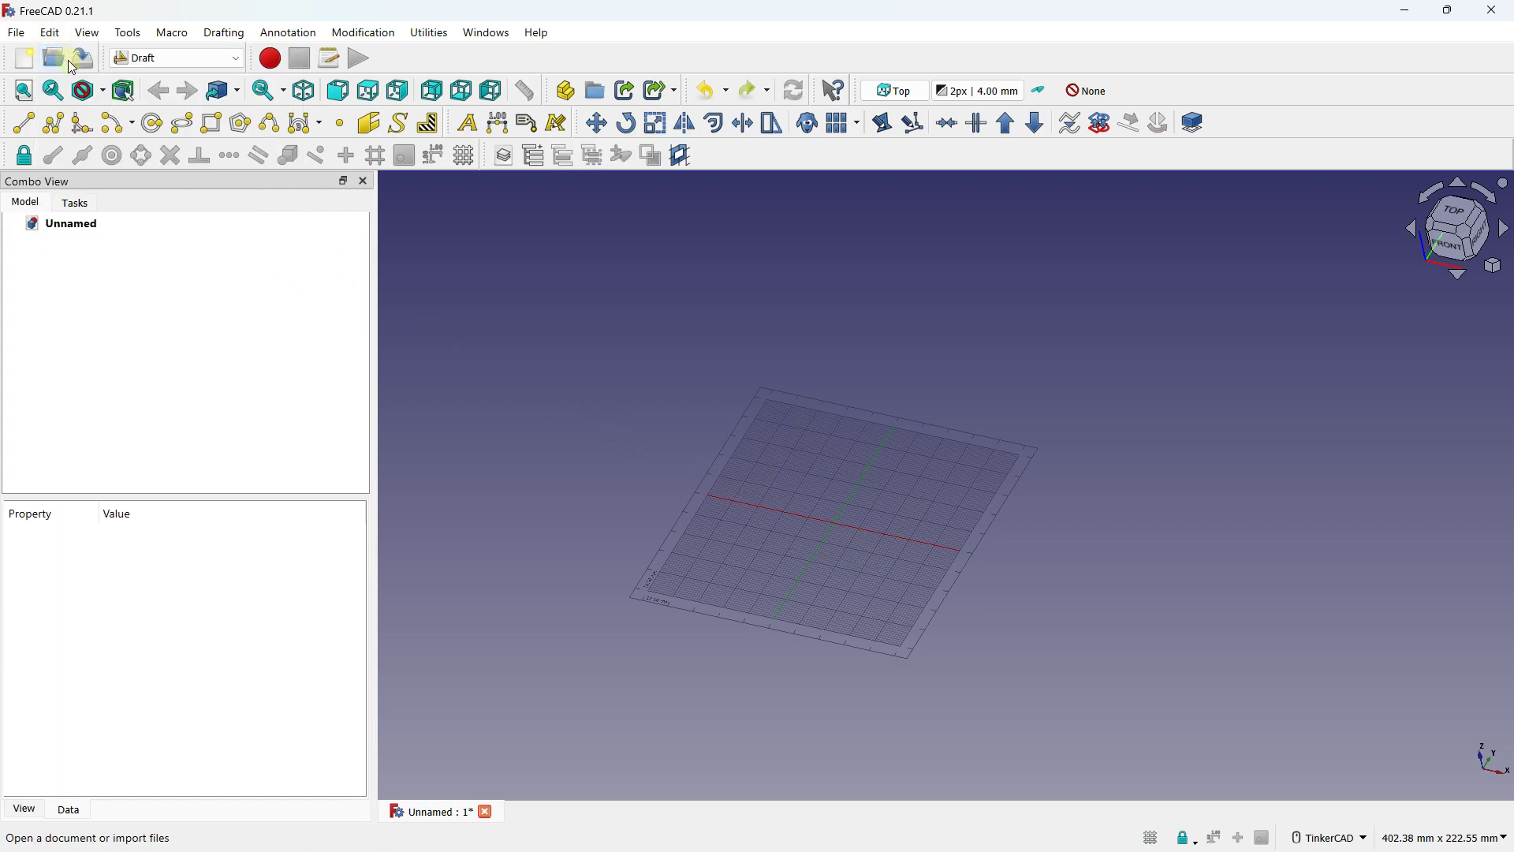
Step: Switch to top view and turn on Snap Lock and Snap Grid
{"action": "left_click", "coordinate": [1455, 214]}
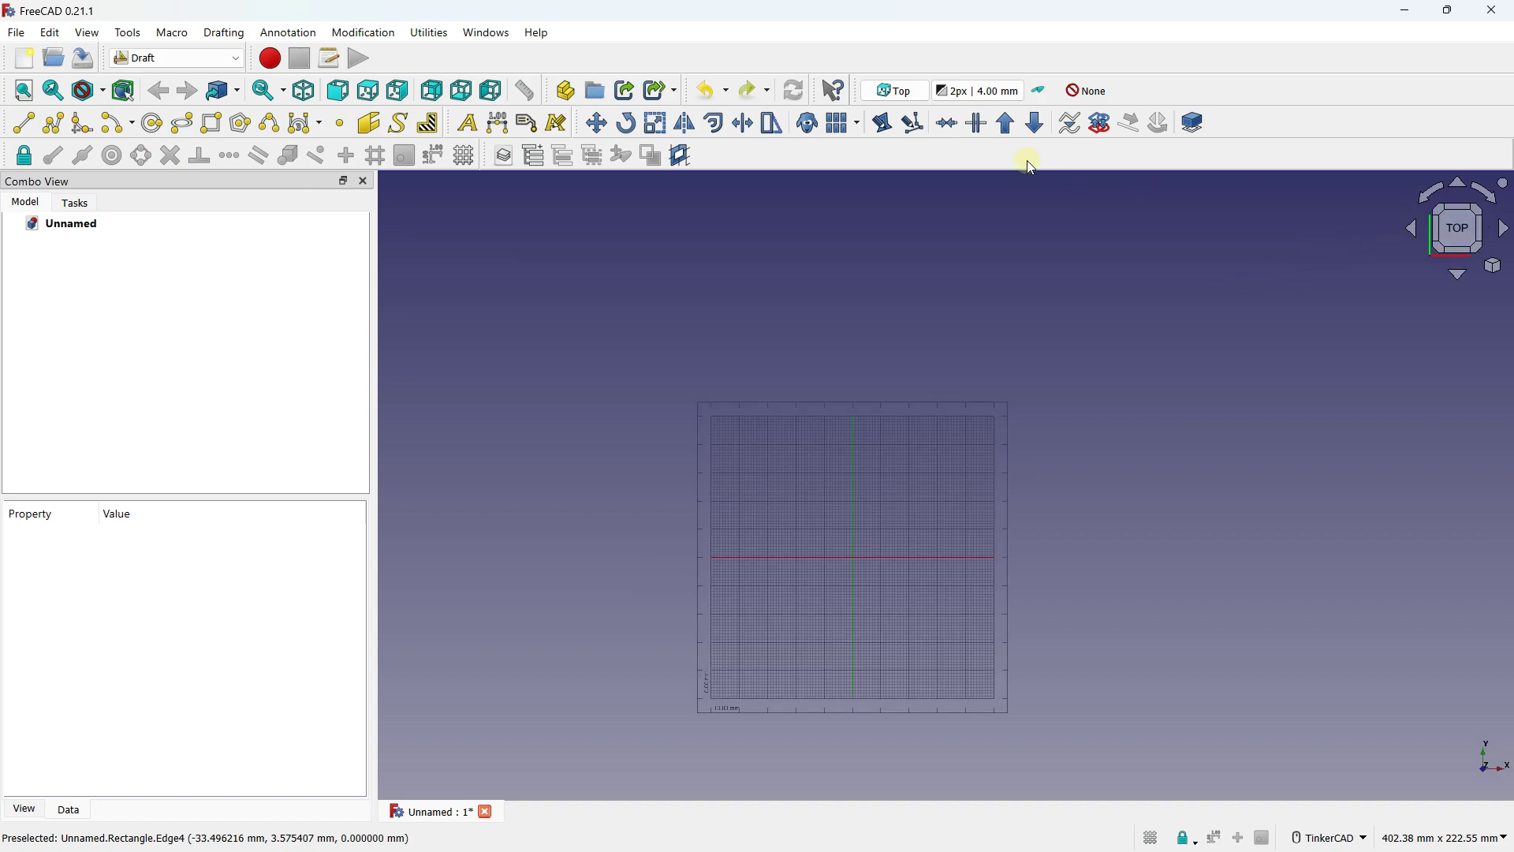
{"action": "left_click", "coordinate": [890, 91]}
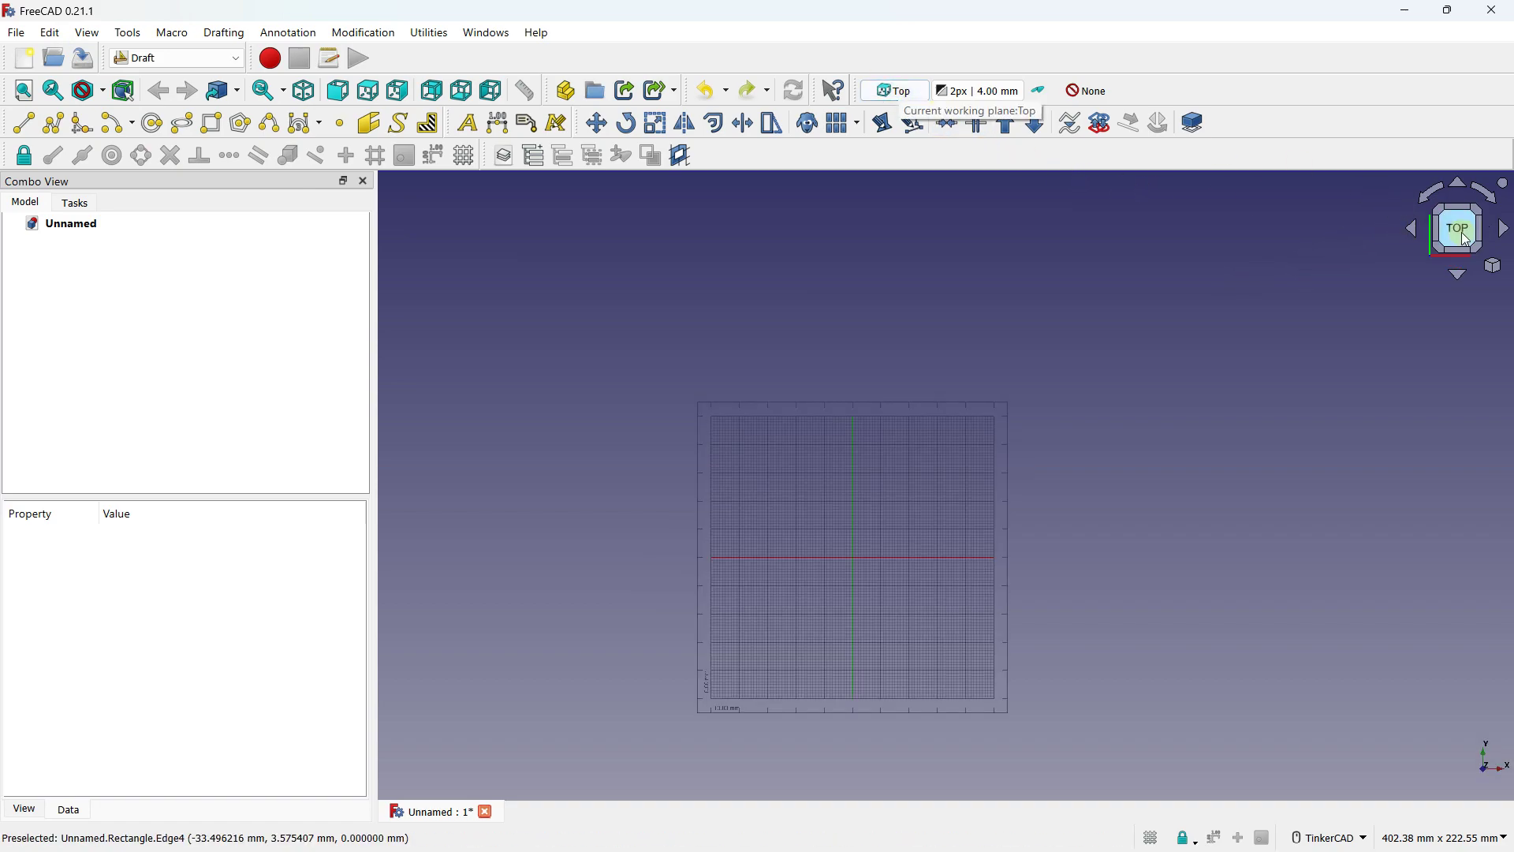
{"action": "middle_click_drag", "start_coordinate": [909, 464], "coordinate": [907, 463]}
{"action": "scroll", "coordinate": [778, 442], "scroll_direction": "up", "scroll_amount": 3}
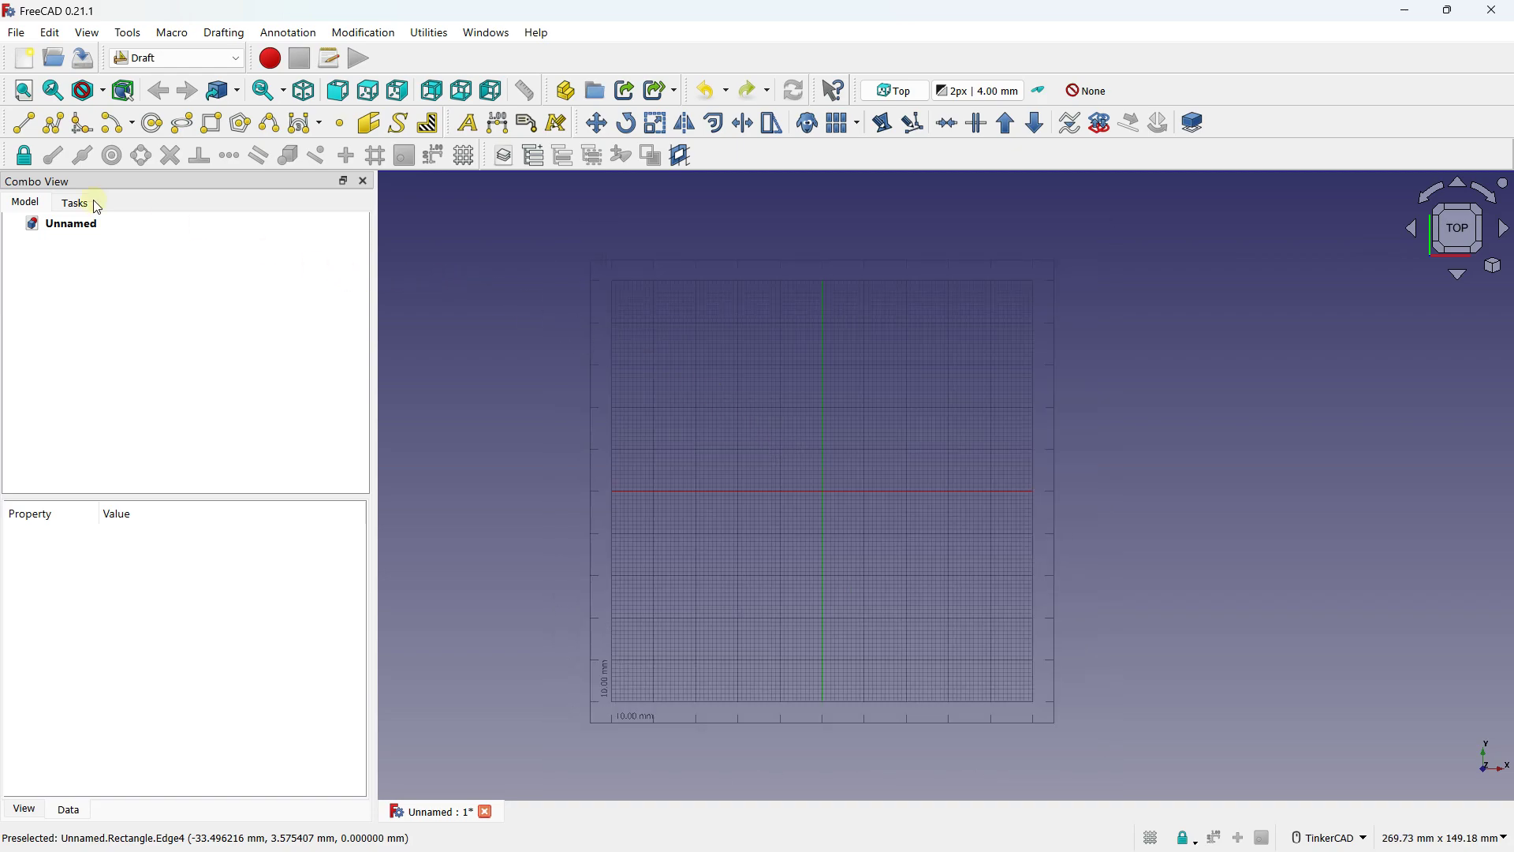
{"action": "left_click", "coordinate": [21, 157]}
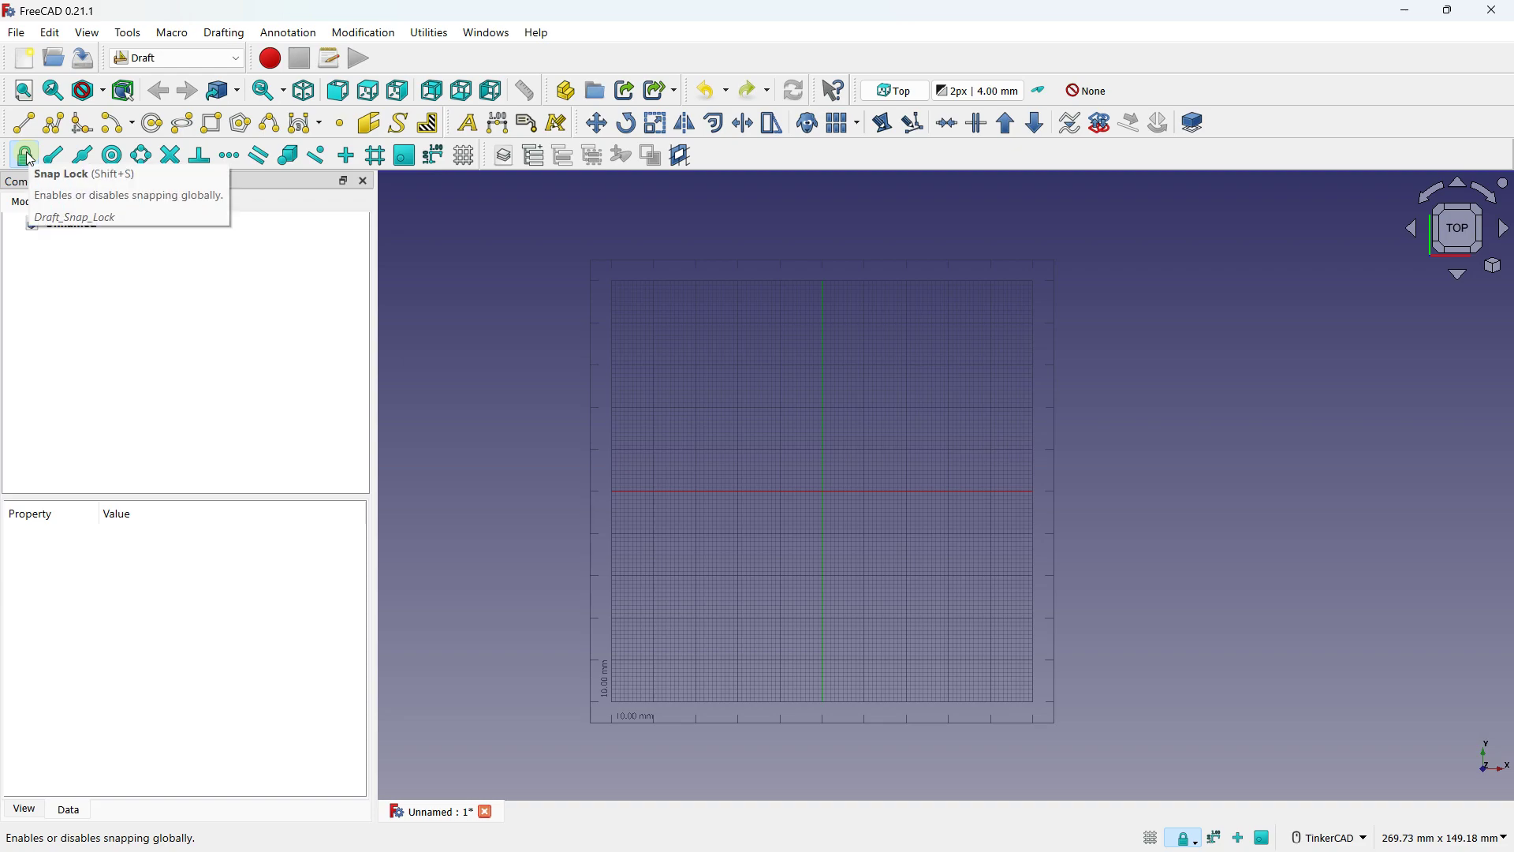
{"action": "left_click", "coordinate": [376, 156]}
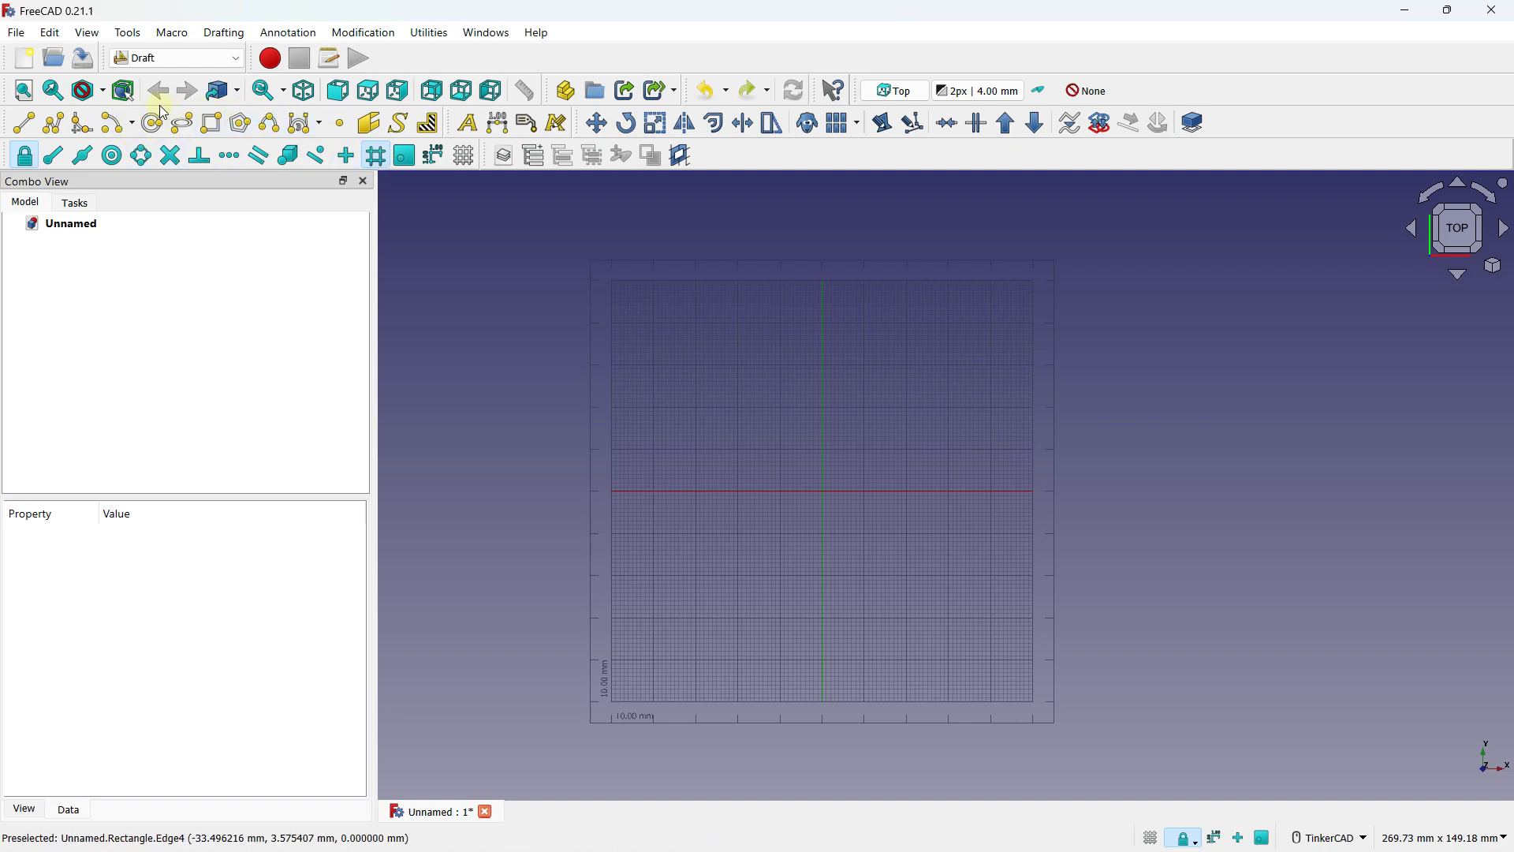
Step: Draw a 60 × 40 mm rectangle from (-30,20) to (30,-20) with Relative unchecked
{"action": "left_click", "coordinate": [213, 123]}
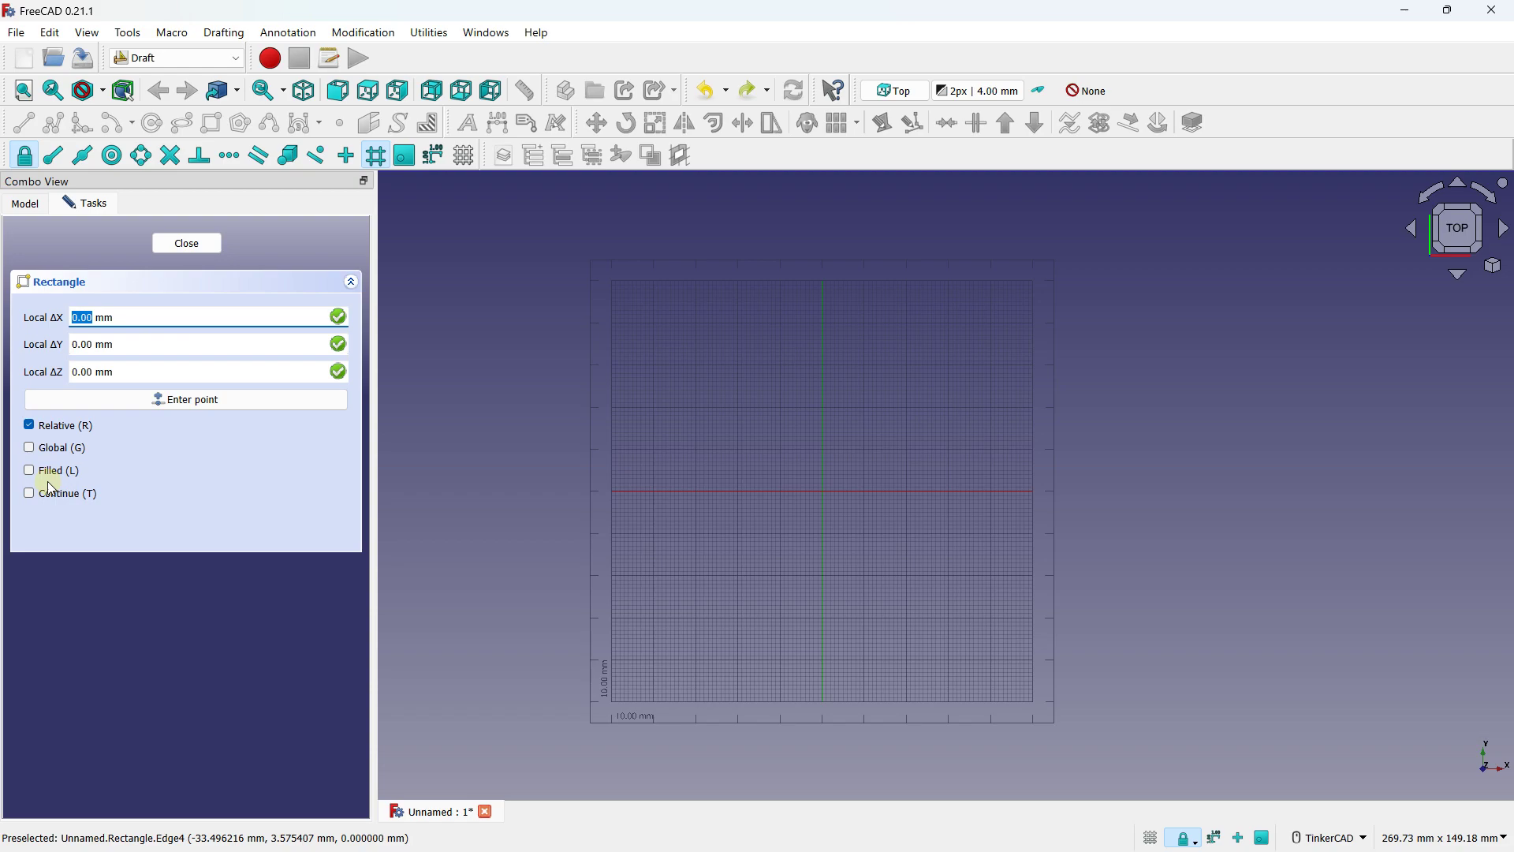
{"action": "left_click", "coordinate": [52, 424]}
{"action": "scroll", "coordinate": [750, 463], "scroll_direction": "up", "scroll_amount": 1}
{"action": "scroll", "coordinate": [750, 463], "scroll_direction": "up", "scroll_amount": 1}
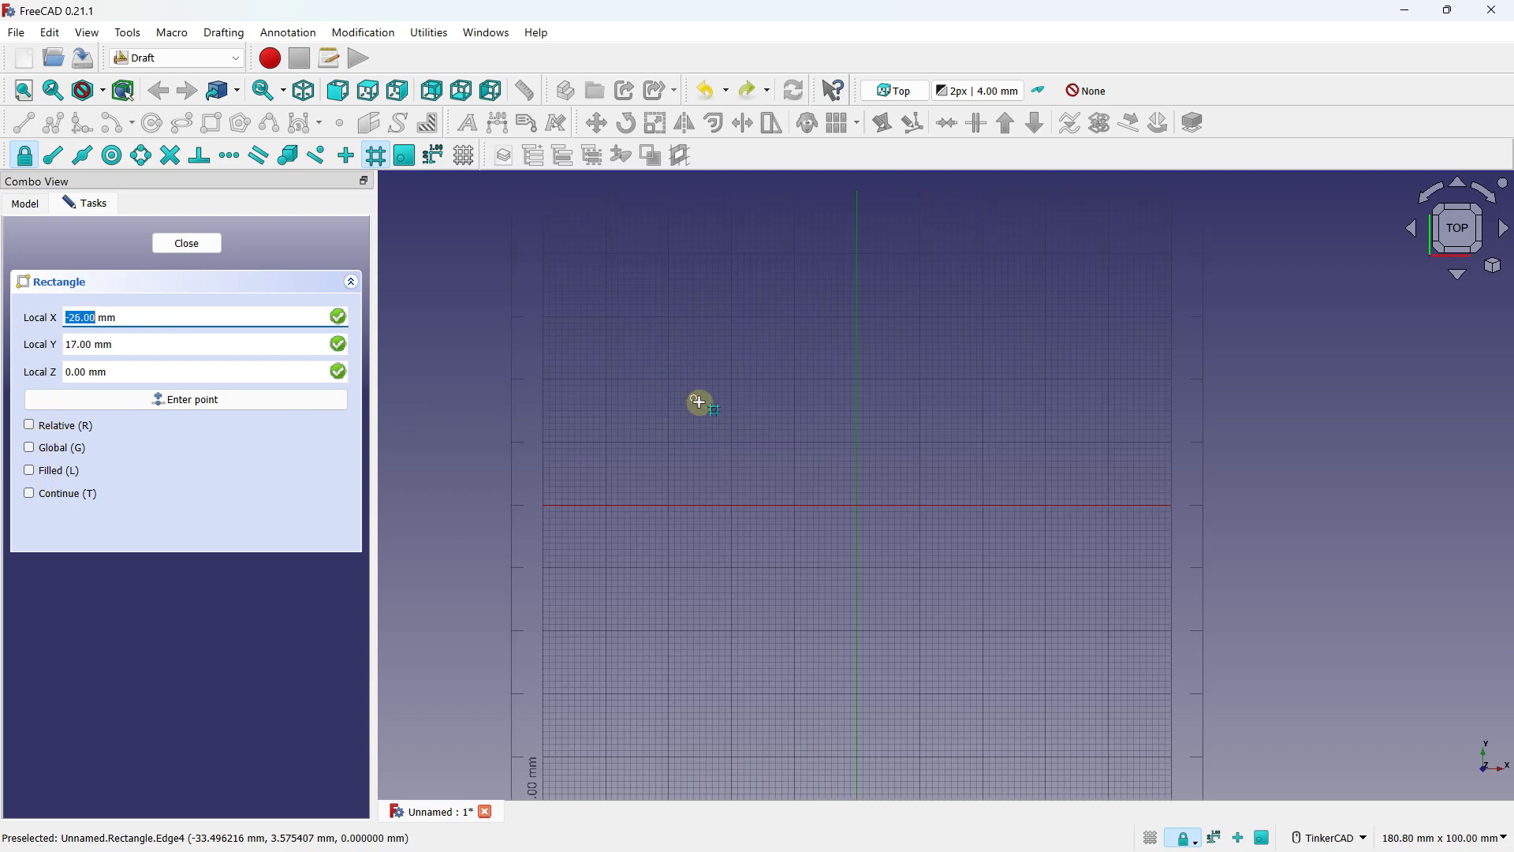
{"action": "left_click", "coordinate": [669, 381]}
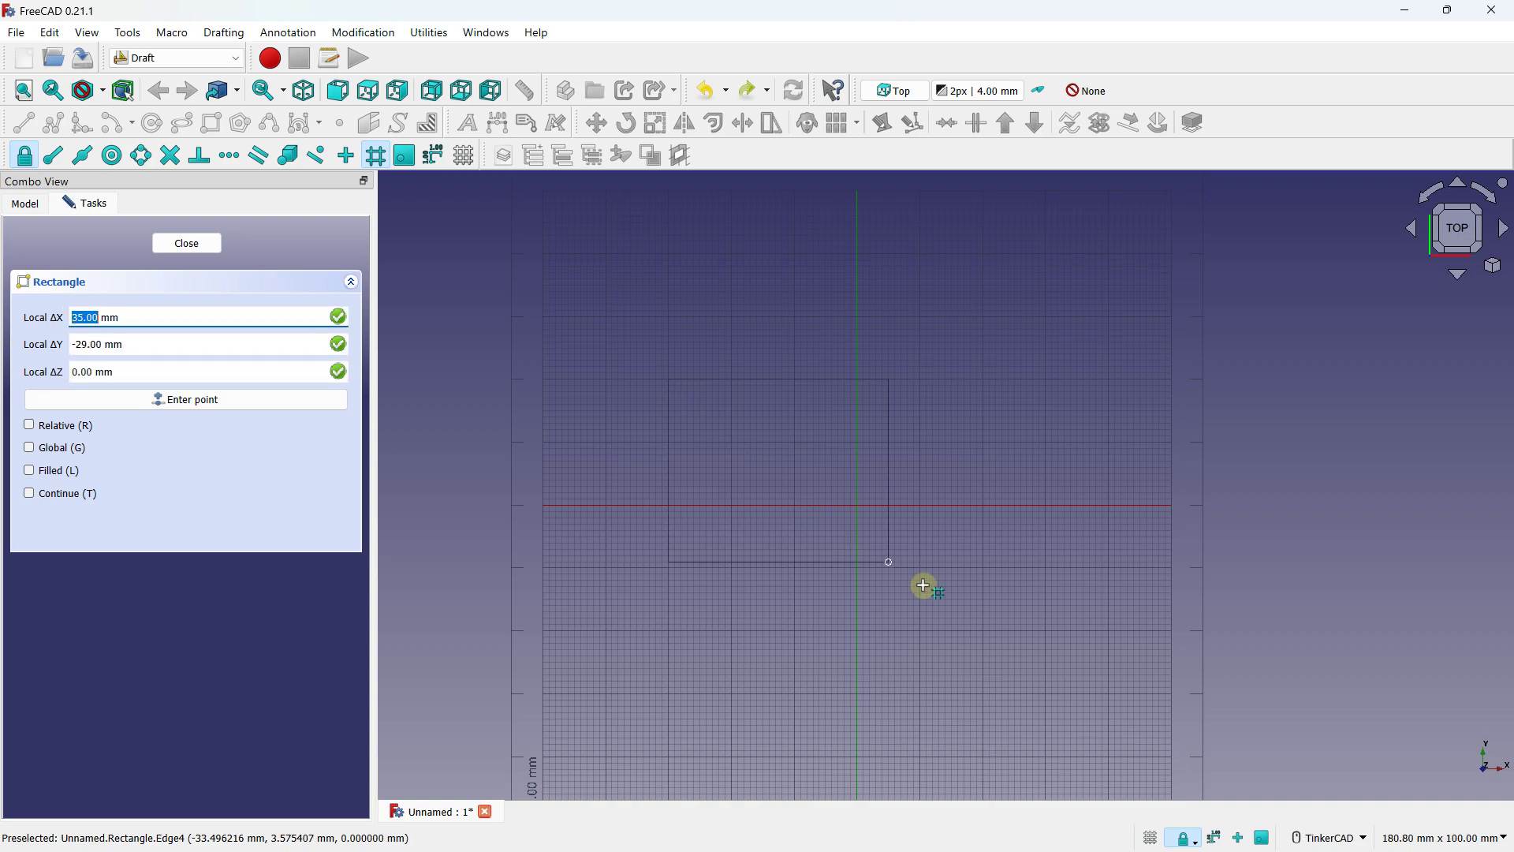
{"action": "left_click", "coordinate": [1047, 630]}
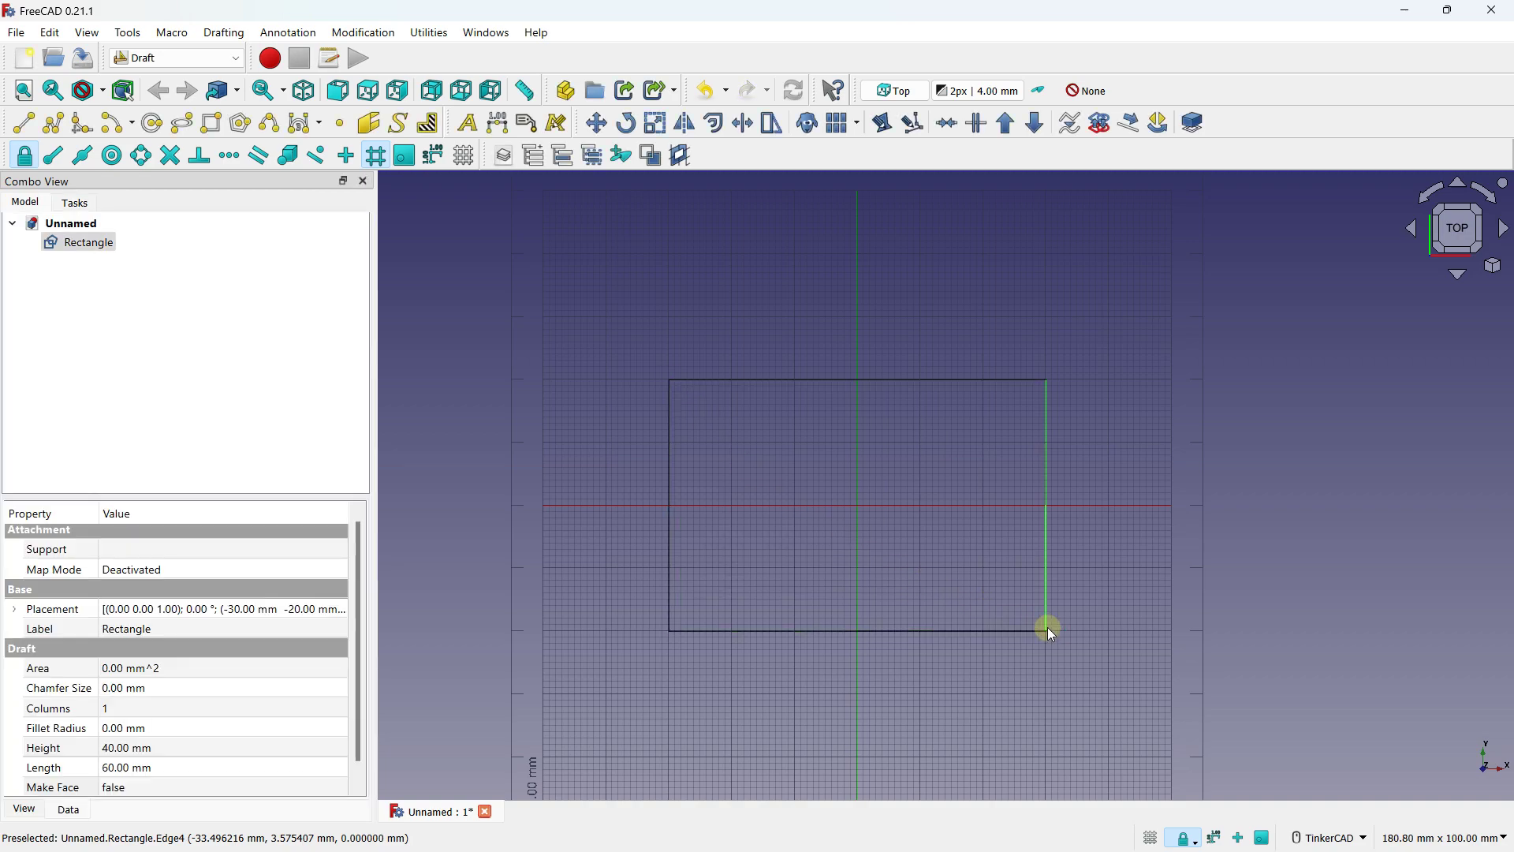
Step: Undo the drawn rectangles, leaving the document empty
{"action": "left_click", "coordinate": [607, 361]}
{"action": "middle_click_drag", "start_coordinate": [648, 306], "coordinate": [635, 347]}
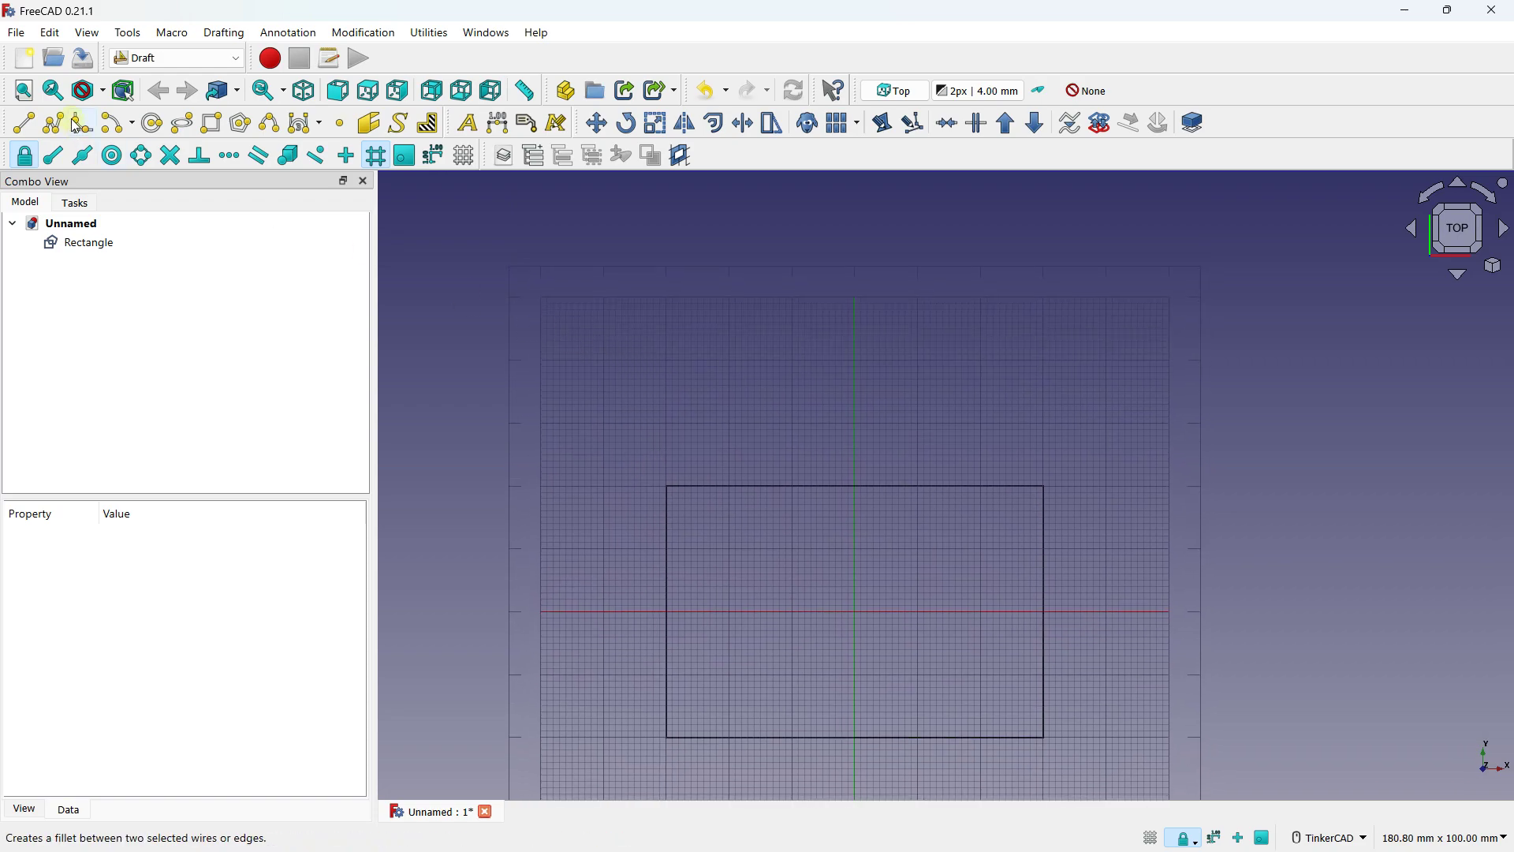
{"action": "left_click", "coordinate": [50, 33]}
{"action": "left_click", "coordinate": [71, 54]}
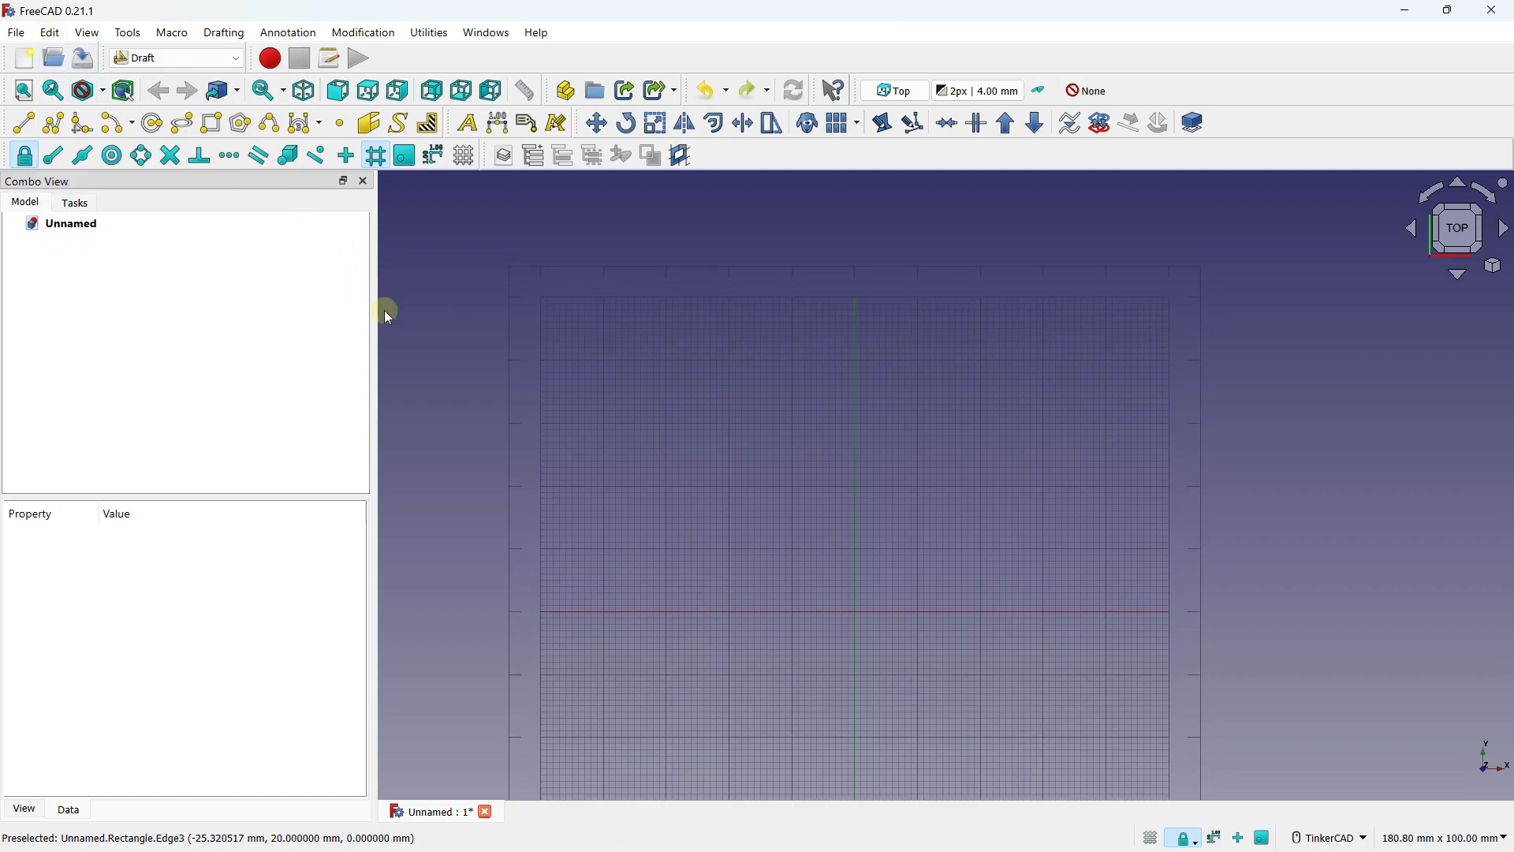
Step: Start a Draft Rectangle and enter corner offsets 10, 10
{"action": "left_click", "coordinate": [211, 123]}
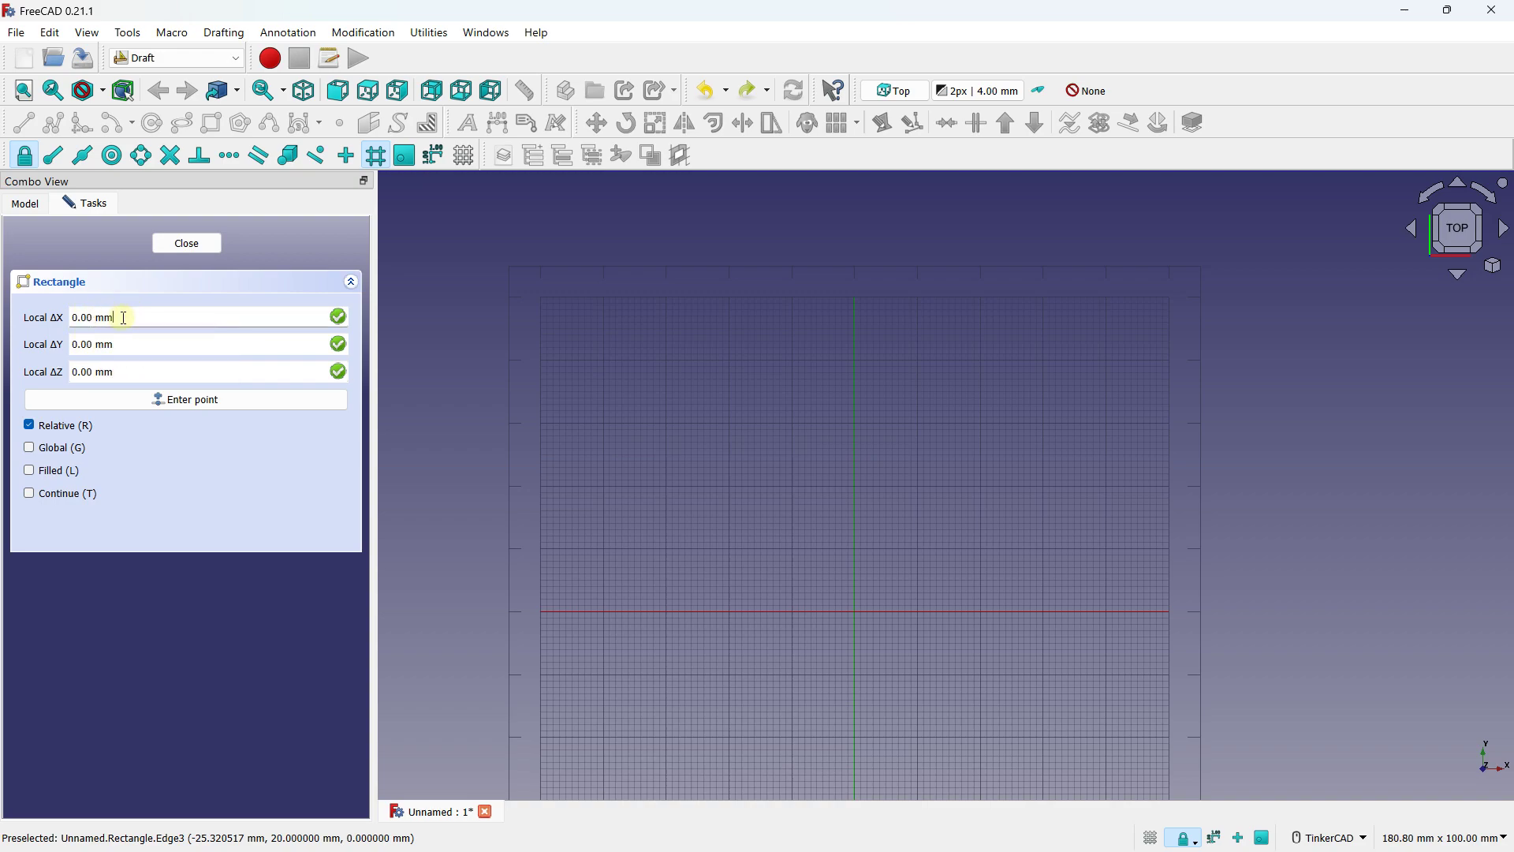
{"action": "key", "text": "BackSpace"}
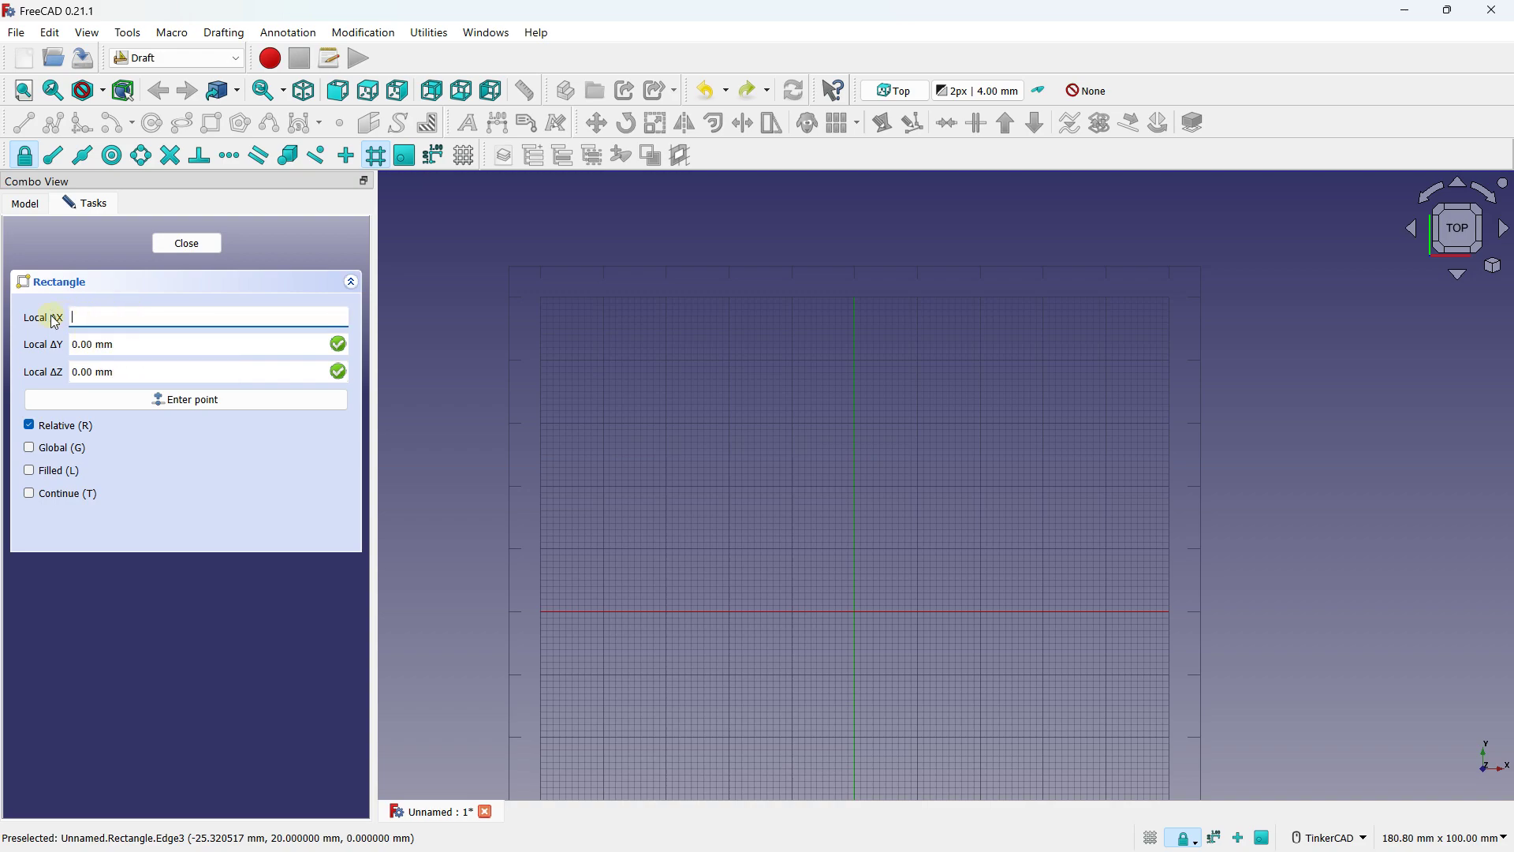
{"action": "key", "text": "Caps_Lock"}
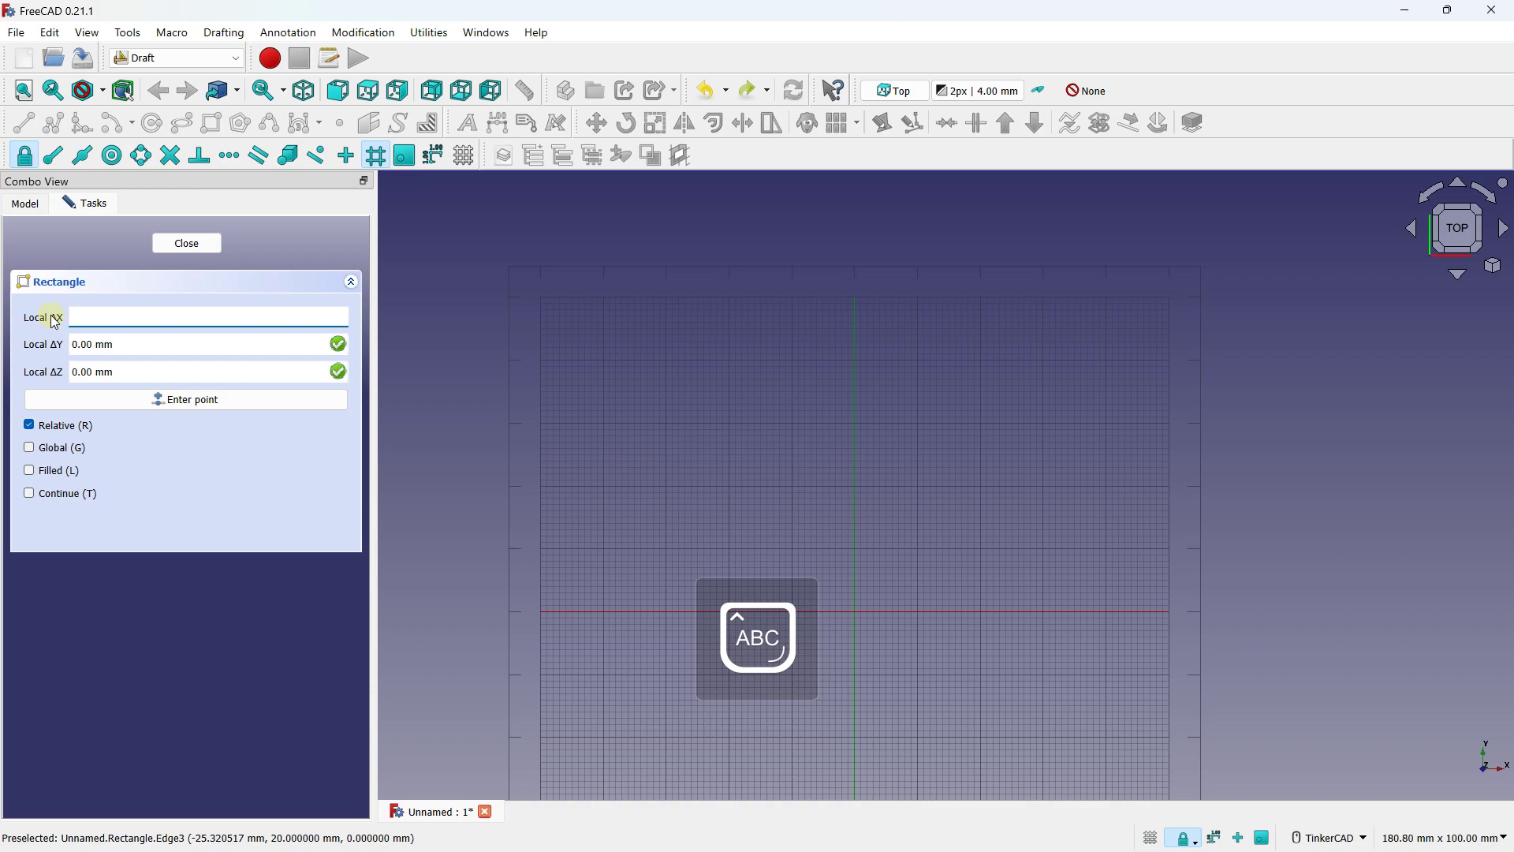
{"action": "type", "text": "10"}
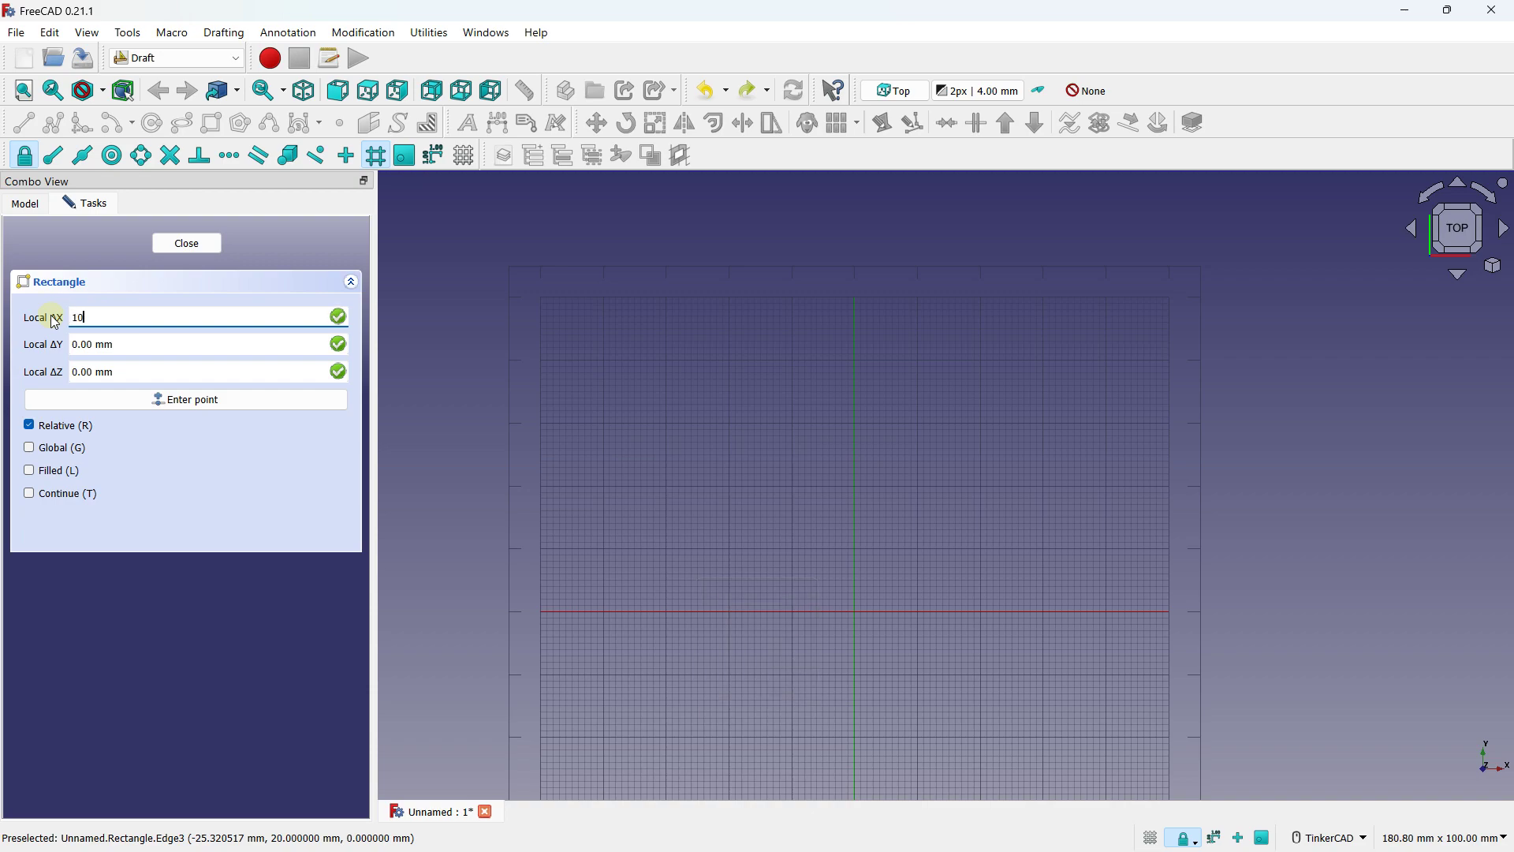
{"action": "key", "text": "Tab"}
{"action": "type", "text": "10"}
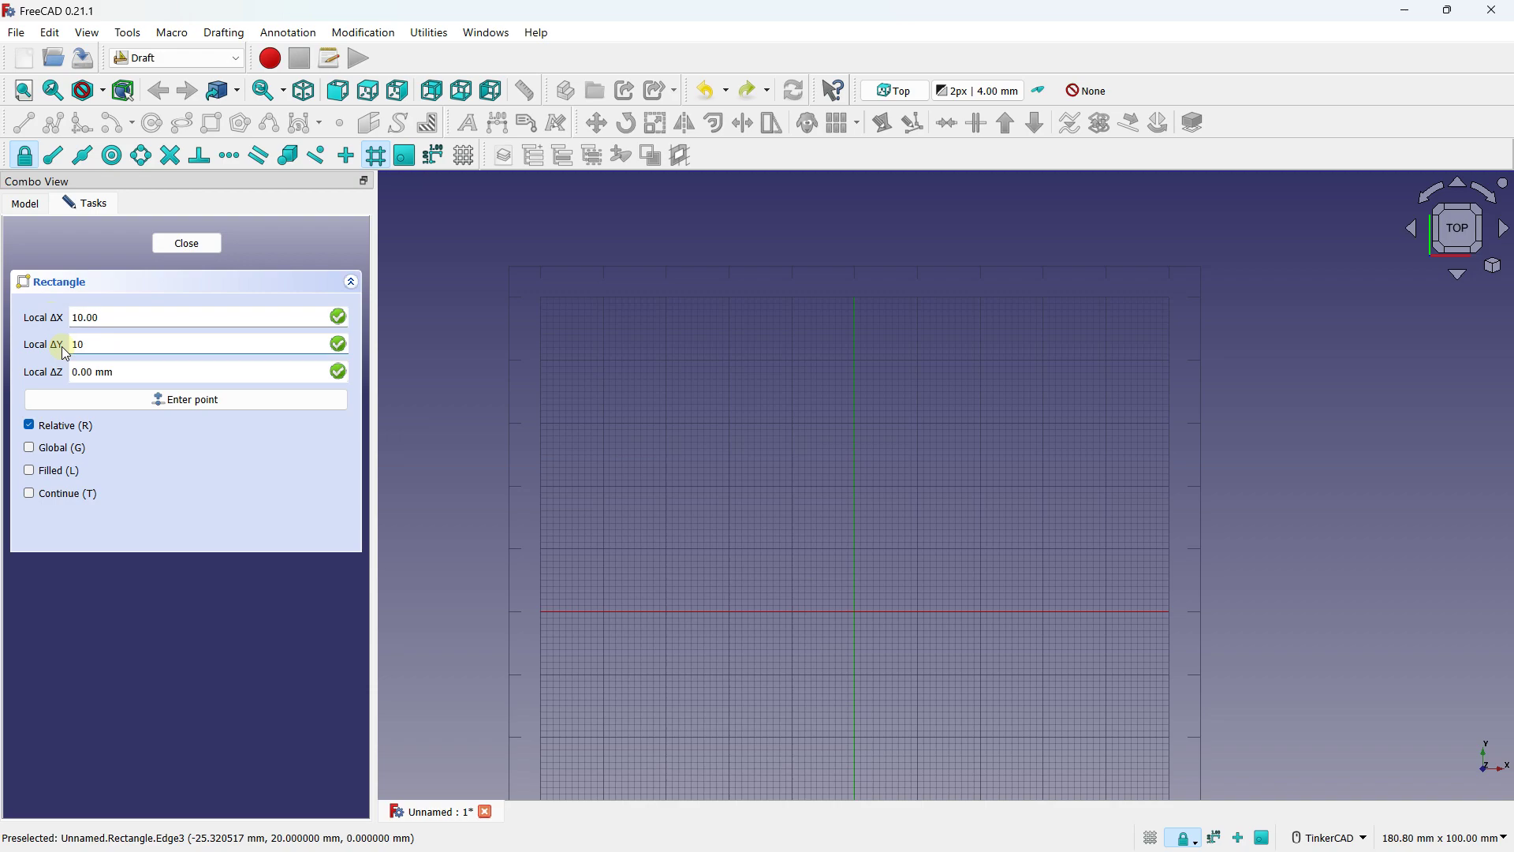
{"action": "left_click", "coordinate": [136, 396]}
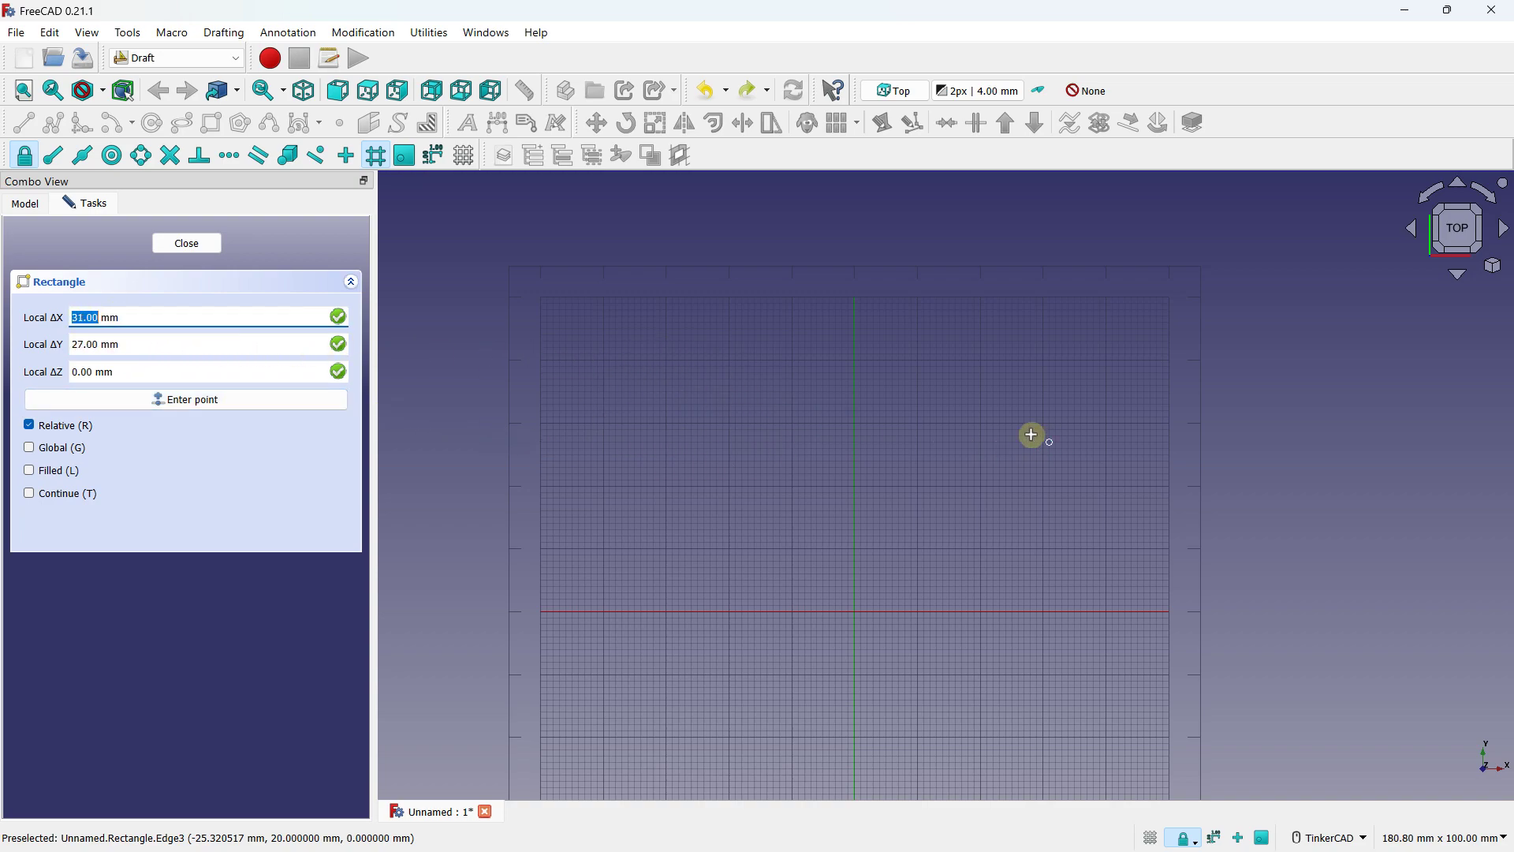
Step: Re-enter 10, 10 and place the rectangle's first corner there
{"action": "left_click_drag", "start_coordinate": [126, 318], "coordinate": [67, 319]}
{"action": "type", "text": "10"}
{"action": "left_click_drag", "start_coordinate": [143, 352], "coordinate": [60, 348]}
{"action": "type", "text": "10"}
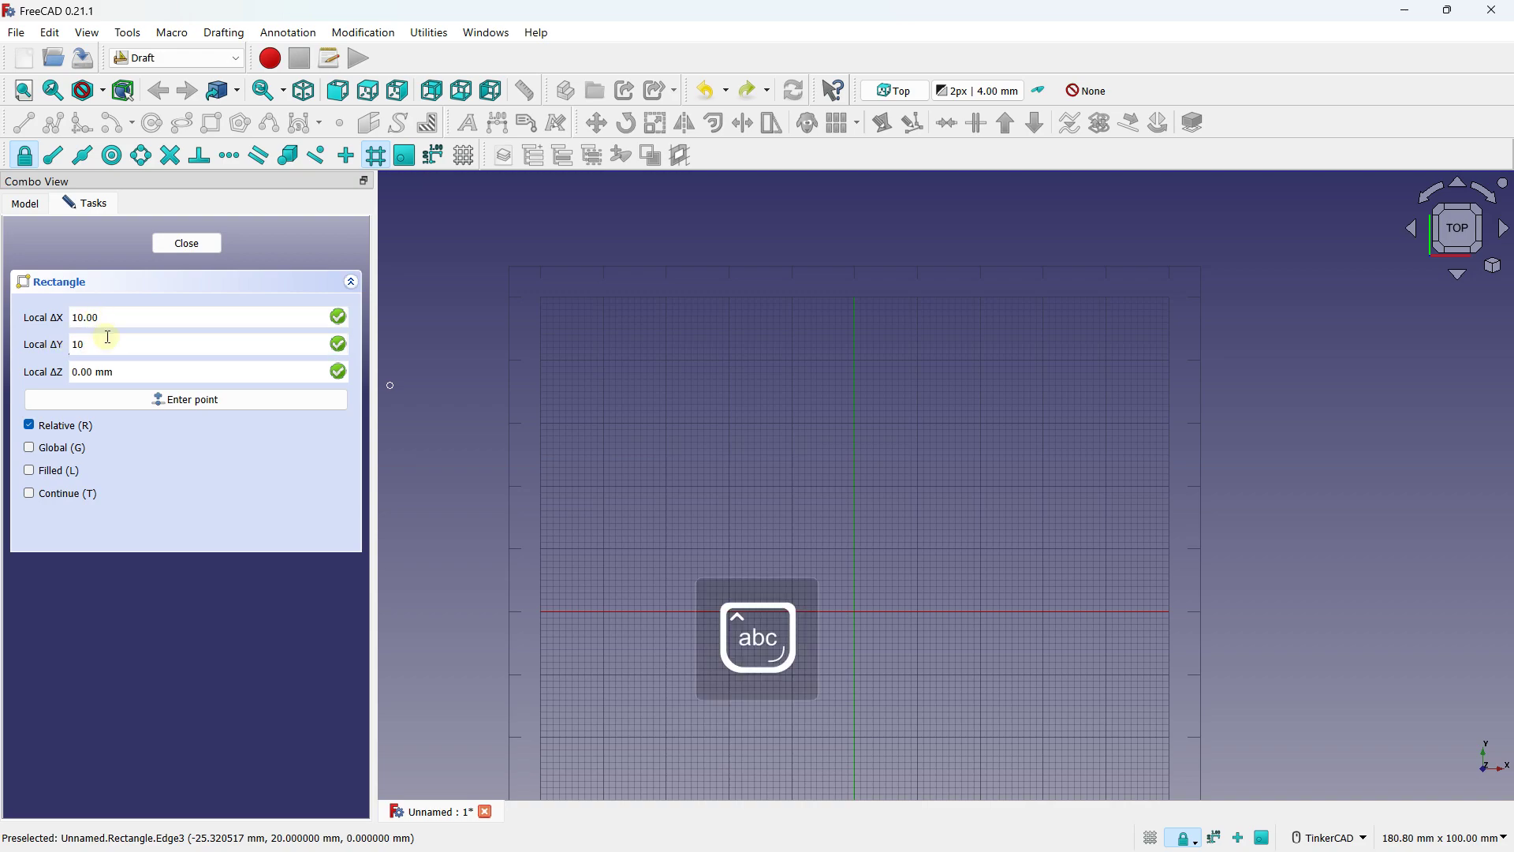
{"action": "left_click", "coordinate": [143, 400]}
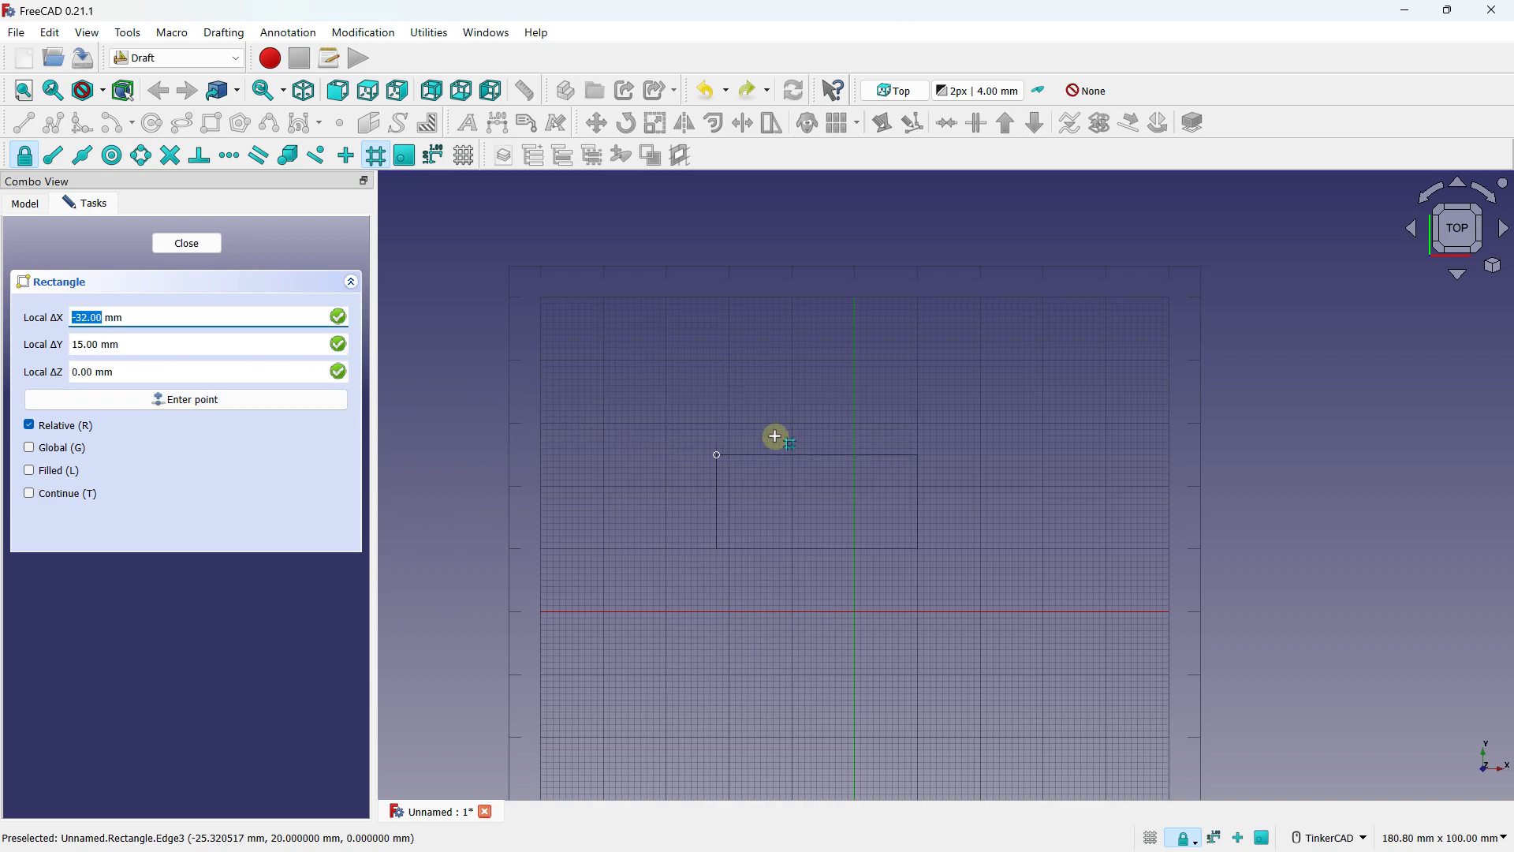
{"action": "left_click", "coordinate": [919, 550]}
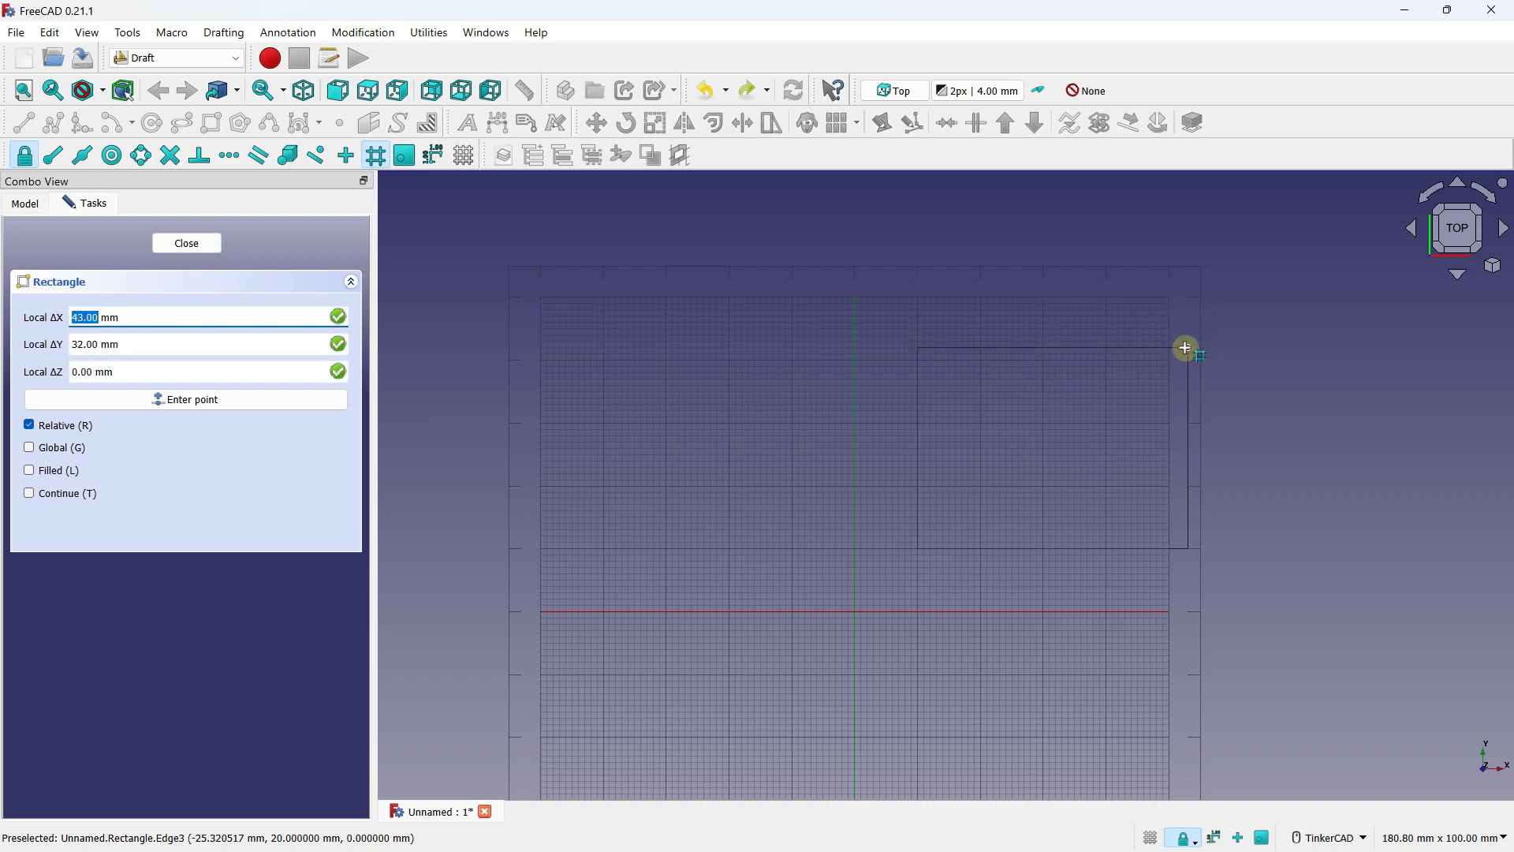
Step: Enter 60, 60 for the opposite corner, creating the 60 × 60 mm square
{"action": "left_click_drag", "start_coordinate": [142, 321], "coordinate": [82, 322]}
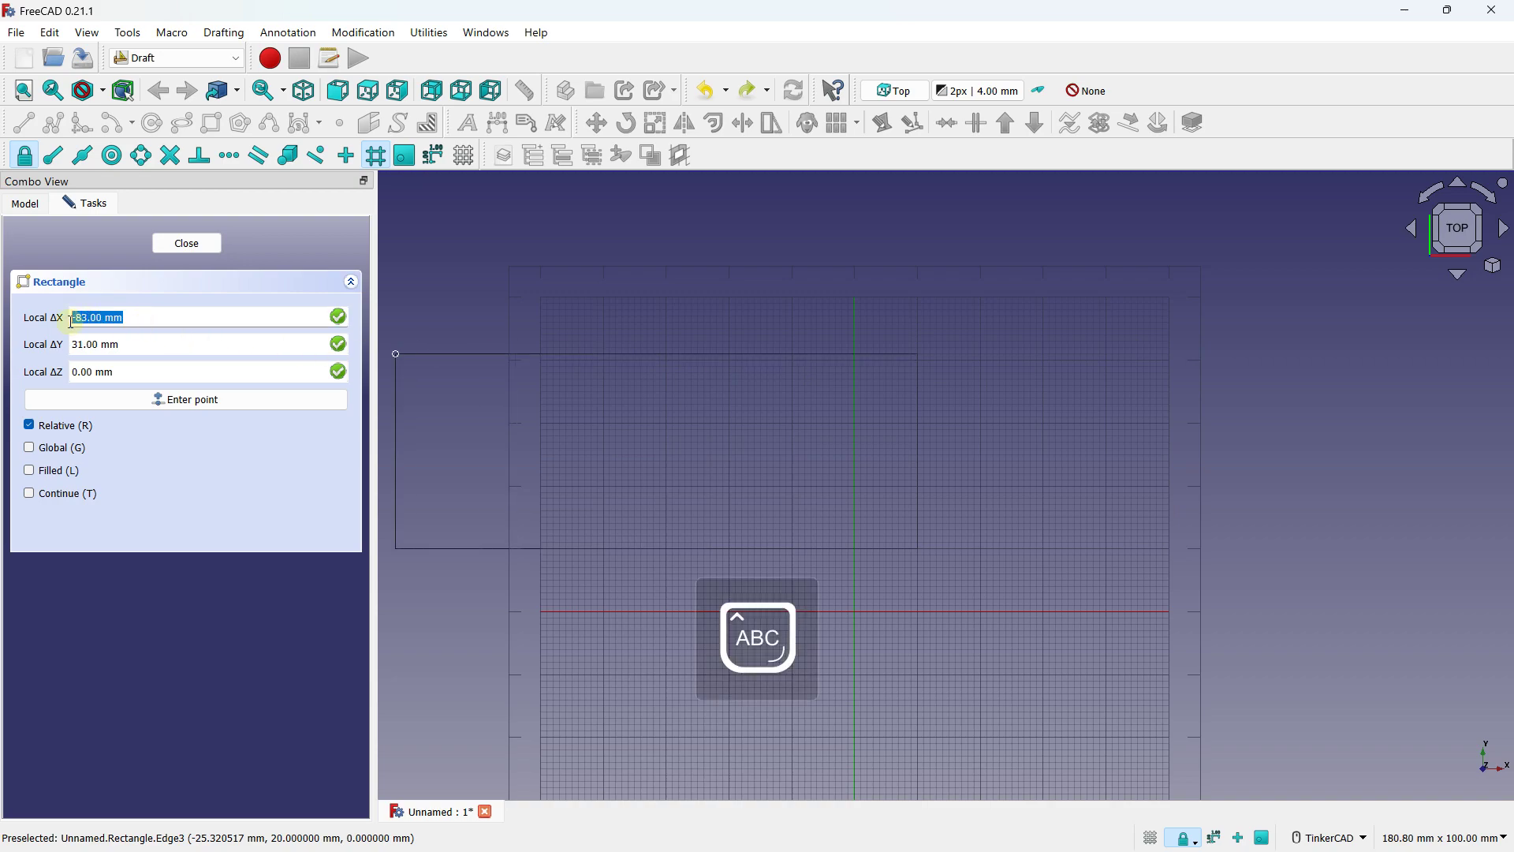
{"action": "type", "text": "60"}
{"action": "left_click_drag", "start_coordinate": [133, 342], "coordinate": [68, 342]}
{"action": "type", "text": "6"}
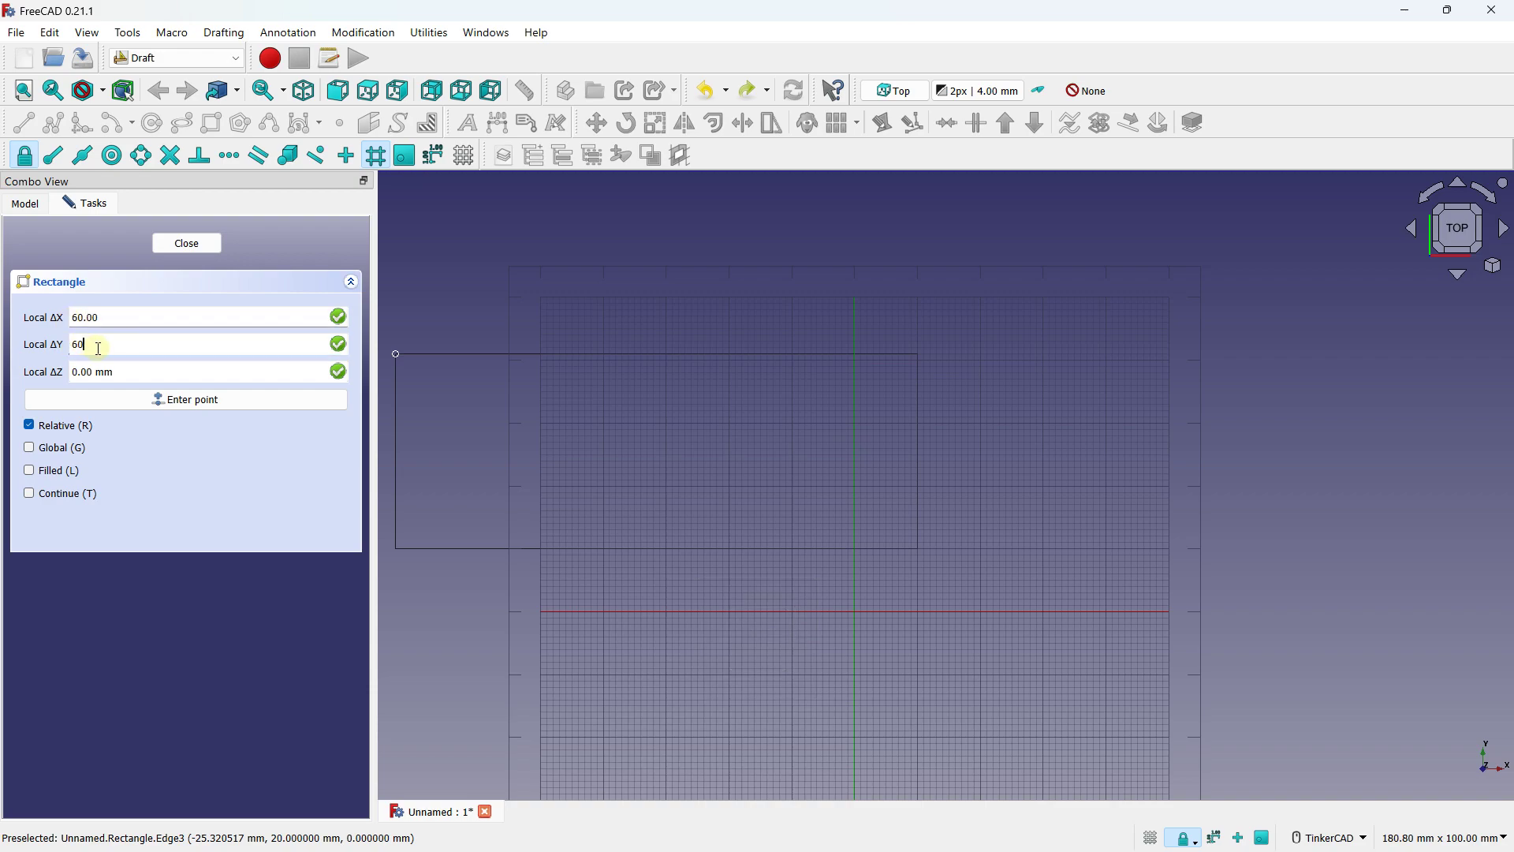
{"action": "left_click", "coordinate": [132, 399]}
{"action": "scroll", "coordinate": [940, 396], "scroll_direction": "down", "scroll_amount": 1}
{"action": "scroll", "coordinate": [940, 396], "scroll_direction": "up", "scroll_amount": 1}
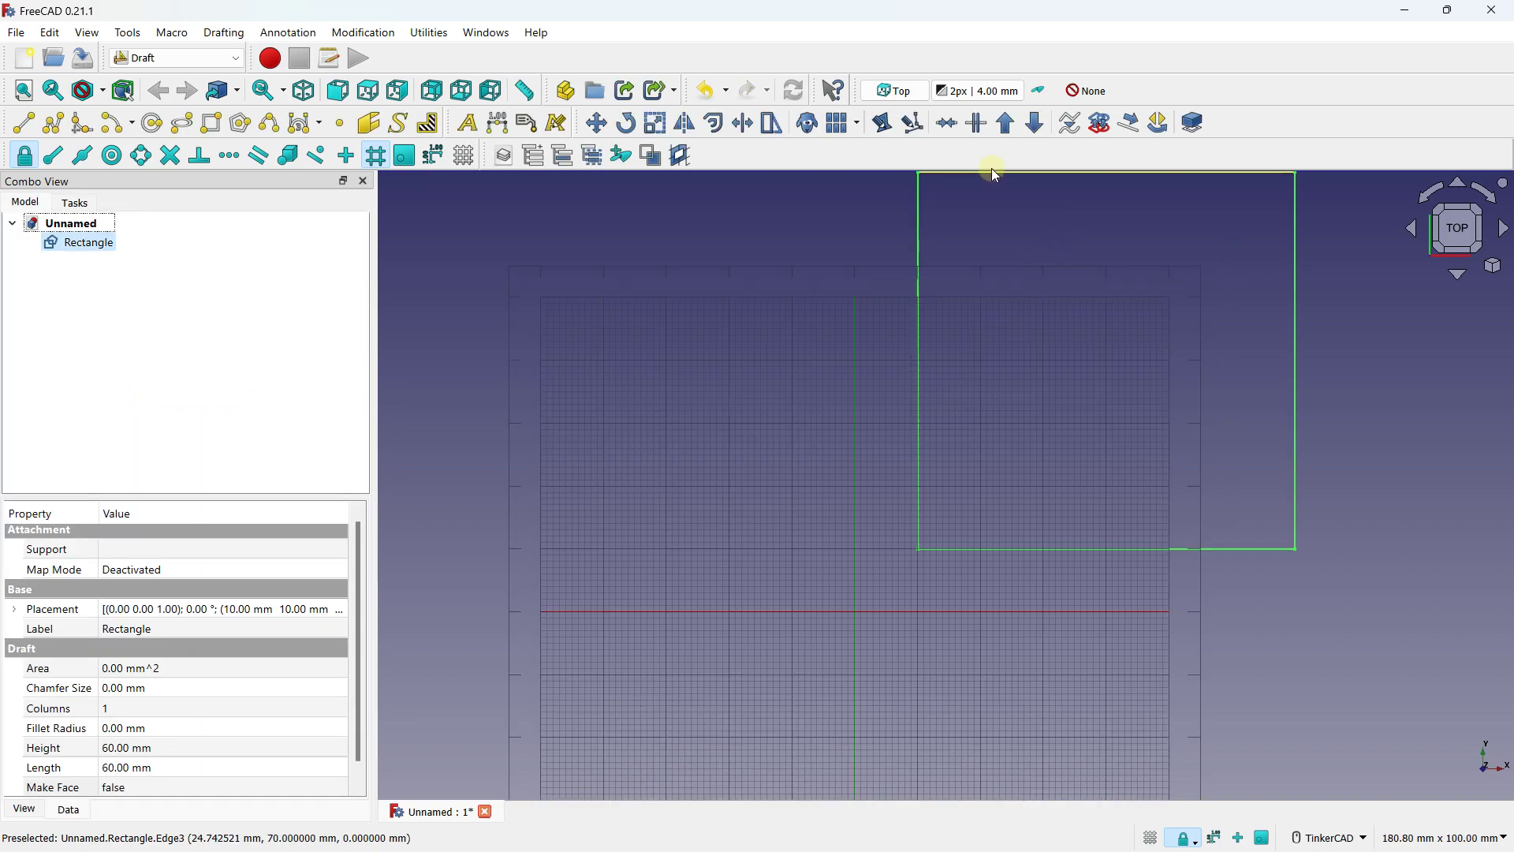
Step: Recentre the view on the 60 mm square and start a Draft Line, selecting its X offset
{"action": "scroll", "coordinate": [969, 221], "scroll_direction": "up", "scroll_amount": 5}
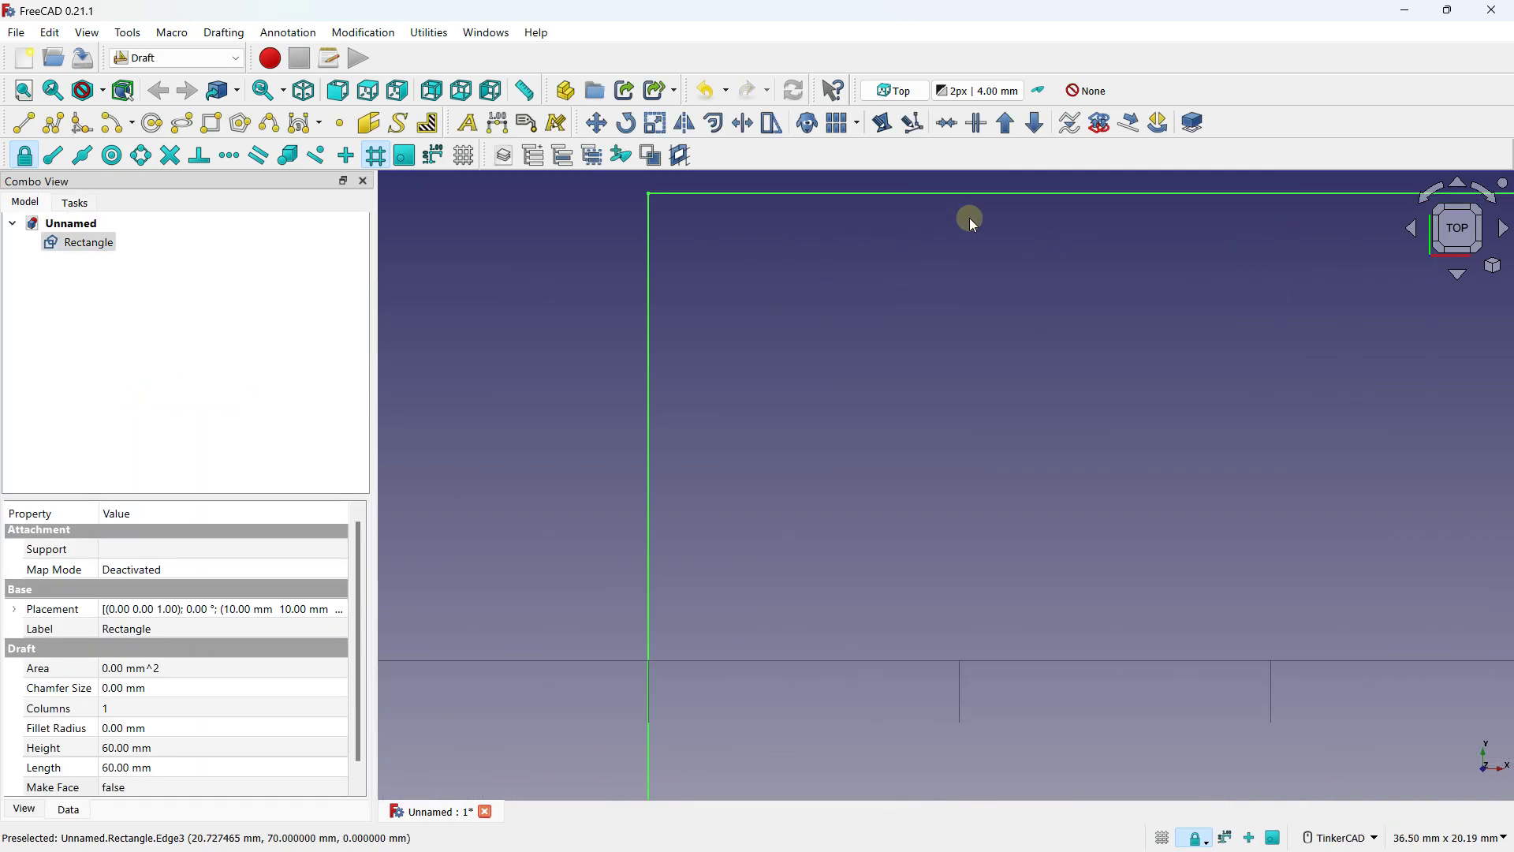
{"action": "scroll", "coordinate": [972, 224], "scroll_direction": "up", "scroll_amount": 1}
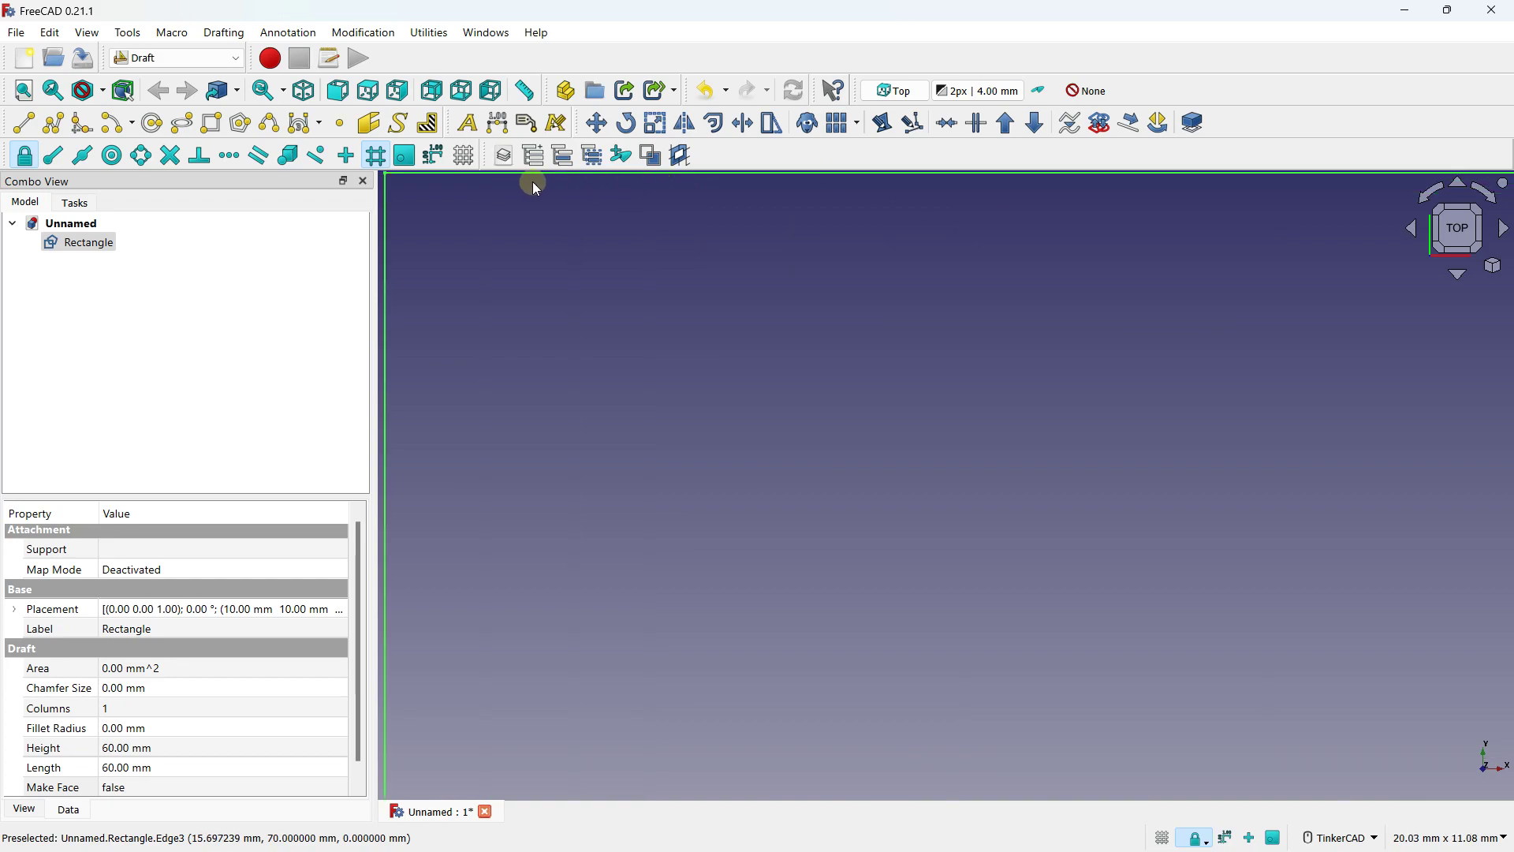
{"action": "scroll", "coordinate": [867, 460], "scroll_direction": "down", "scroll_amount": 10}
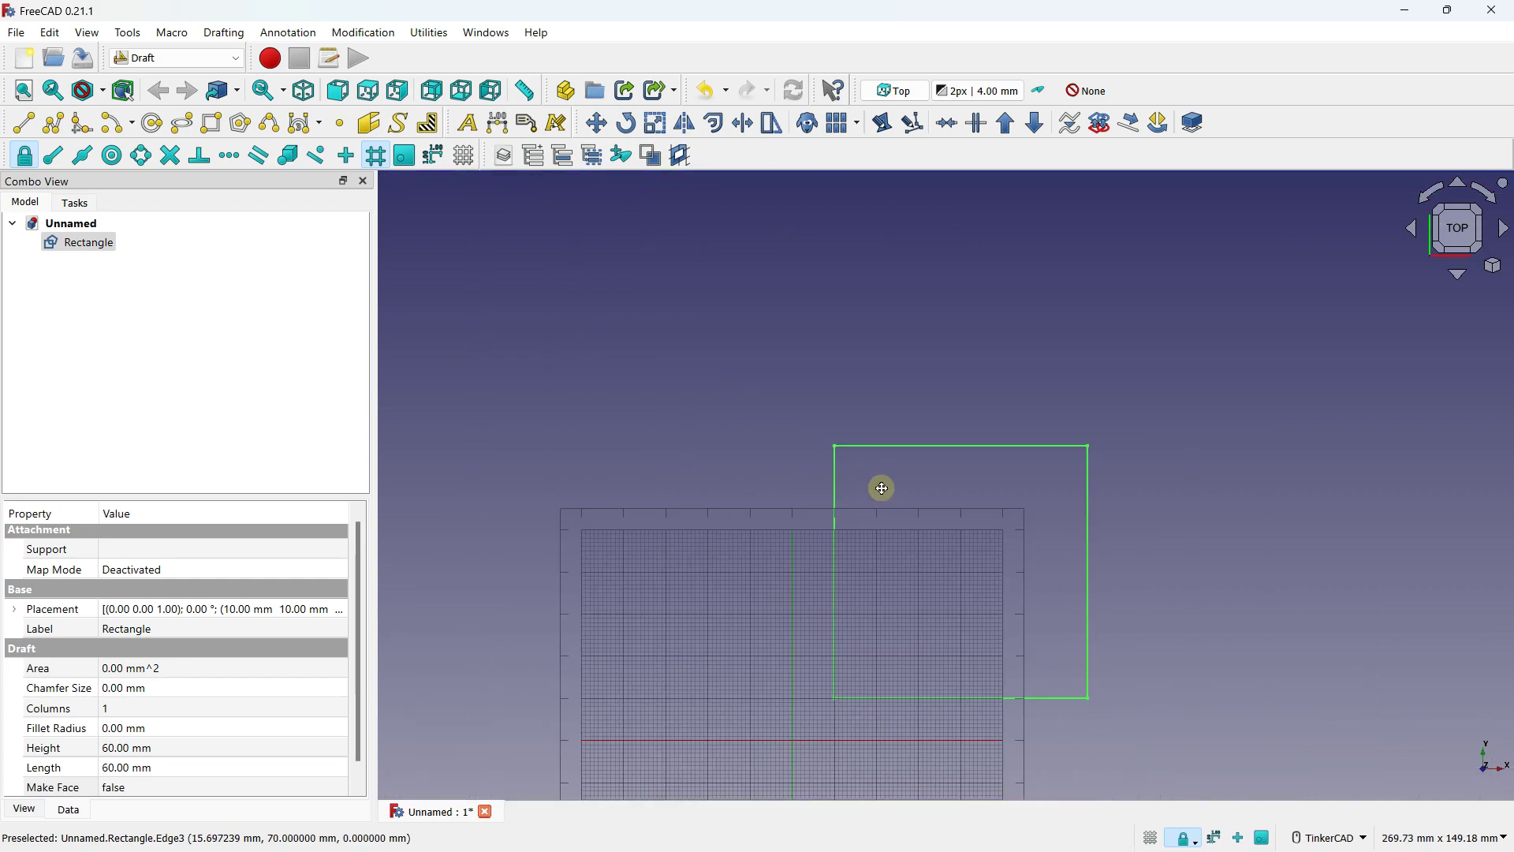
{"action": "scroll", "coordinate": [741, 548], "scroll_direction": "up", "scroll_amount": 1}
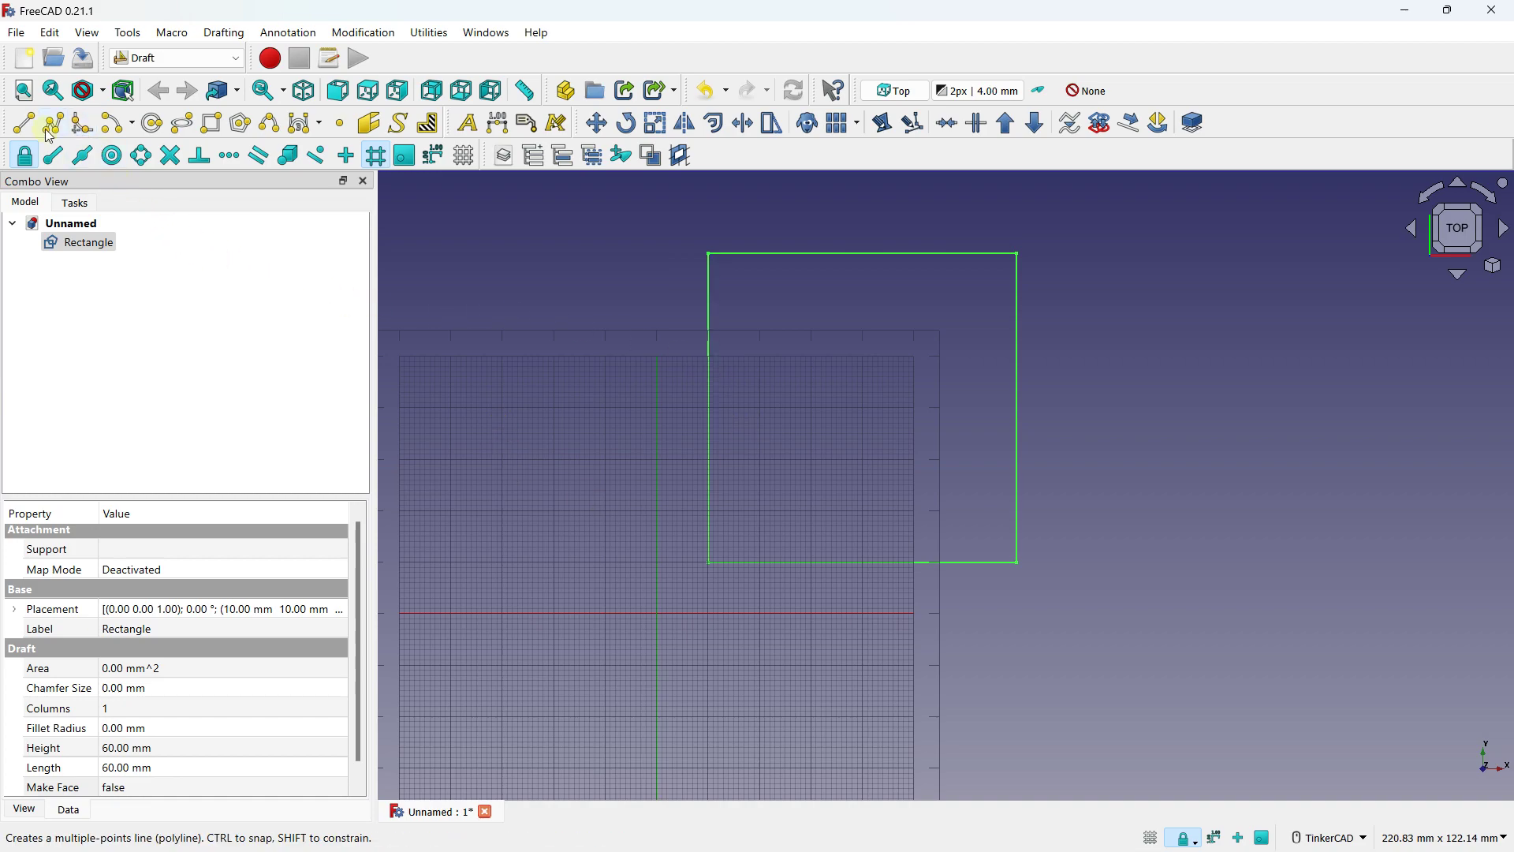
{"action": "middle_click_drag", "start_coordinate": [538, 324], "coordinate": [681, 291]}
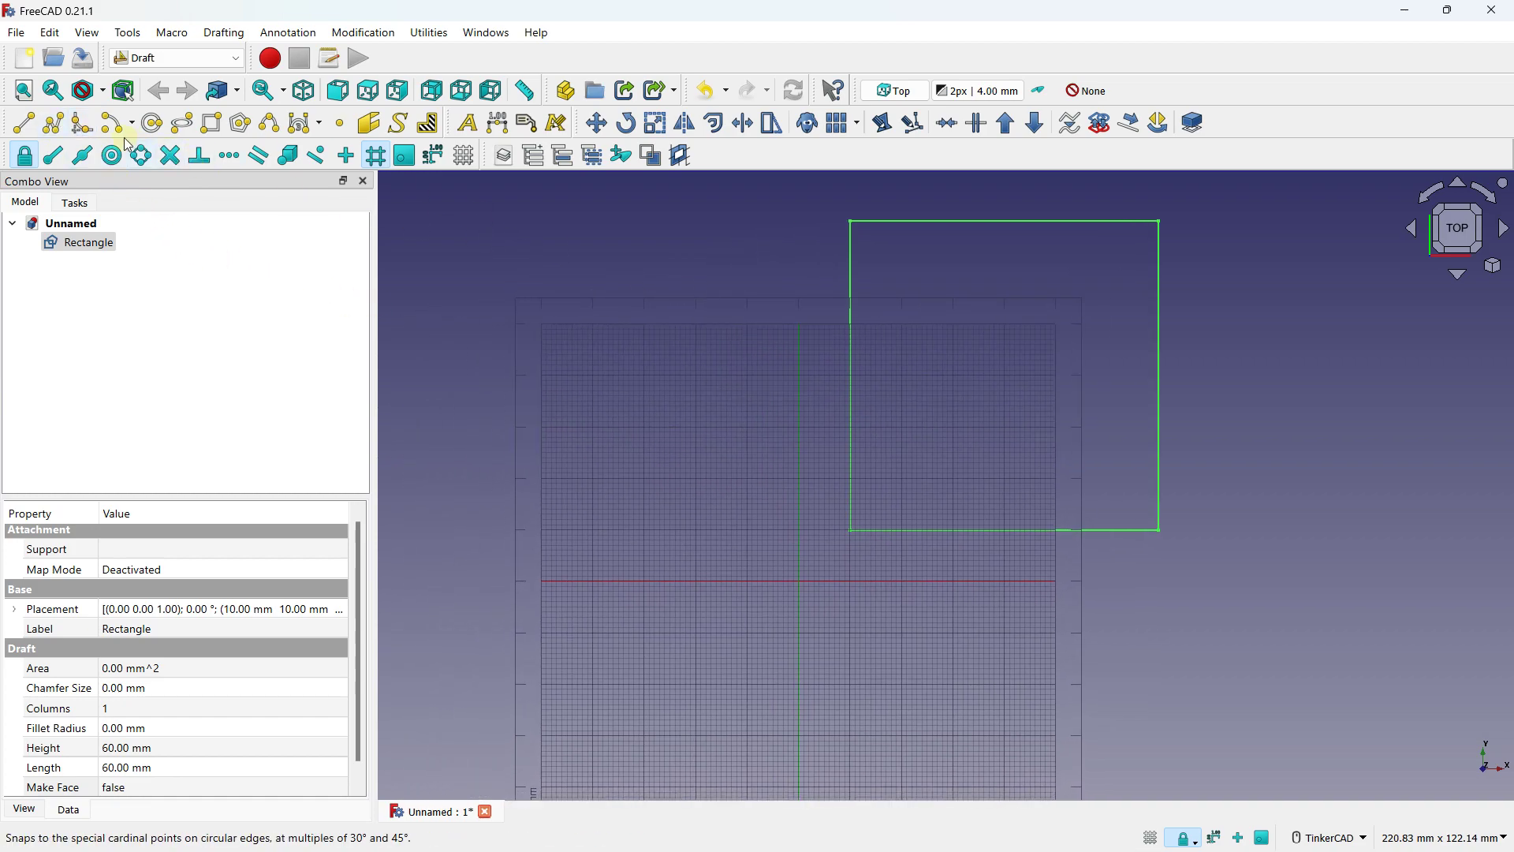
{"action": "left_click", "coordinate": [24, 123]}
{"action": "scroll", "coordinate": [608, 531], "scroll_direction": "up", "scroll_amount": 4}
{"action": "middle_click_drag", "start_coordinate": [800, 498], "coordinate": [783, 422]}
{"action": "left_click_drag", "start_coordinate": [134, 316], "coordinate": [77, 316]}
Step: Enter the line's first point at -30, -10
{"action": "key", "text": "Caps_Lock"}
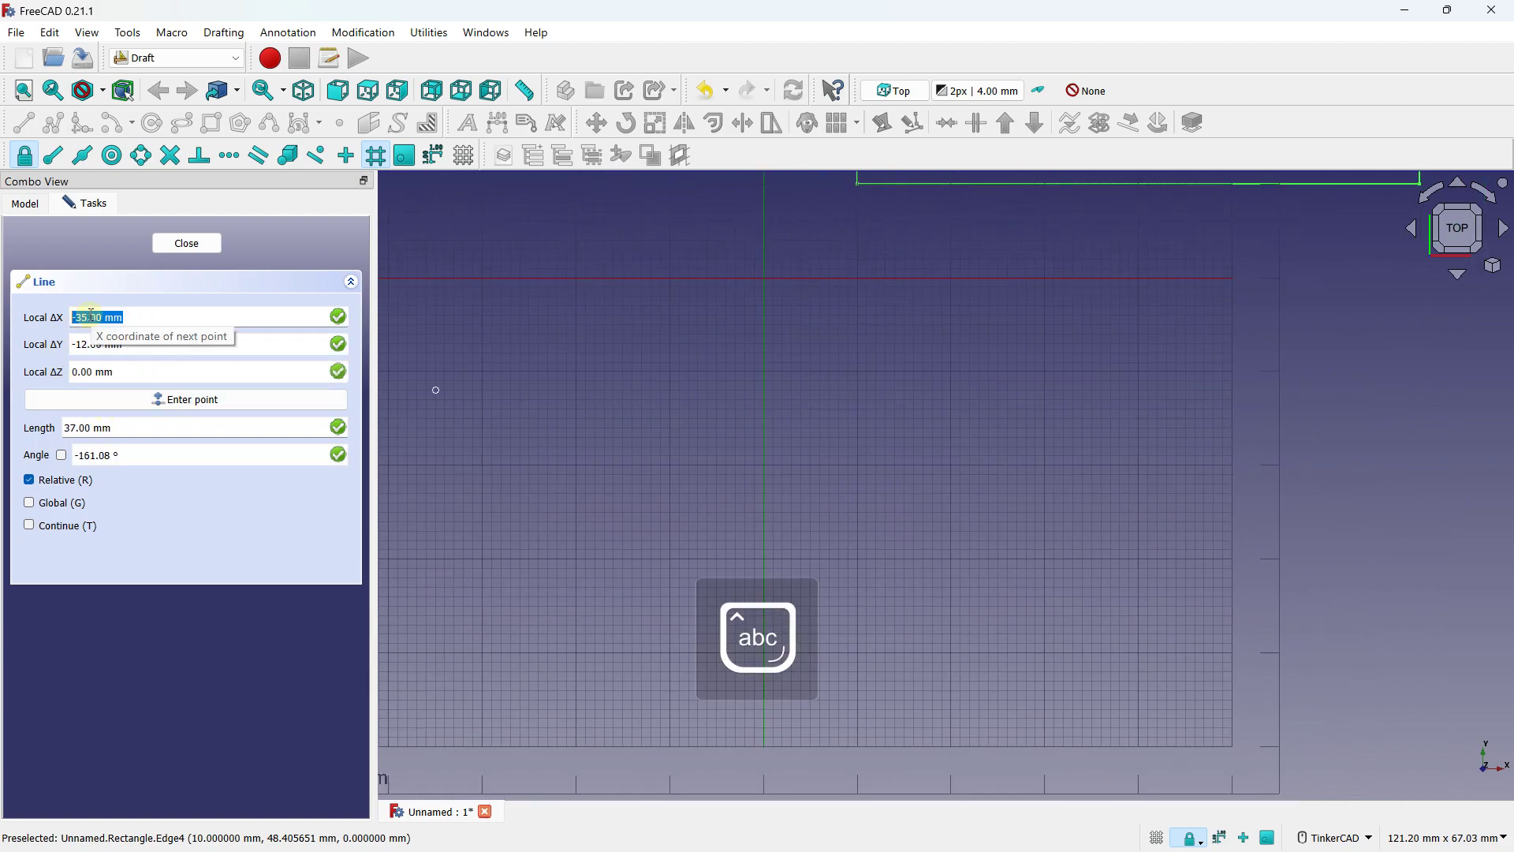
{"action": "key", "text": "BackSpace"}
{"action": "key", "text": "Caps_Lock"}
{"action": "type", "text": "30"}
{"action": "left_click_drag", "start_coordinate": [159, 342], "coordinate": [70, 355]}
{"action": "key", "text": "Caps_Lock"}
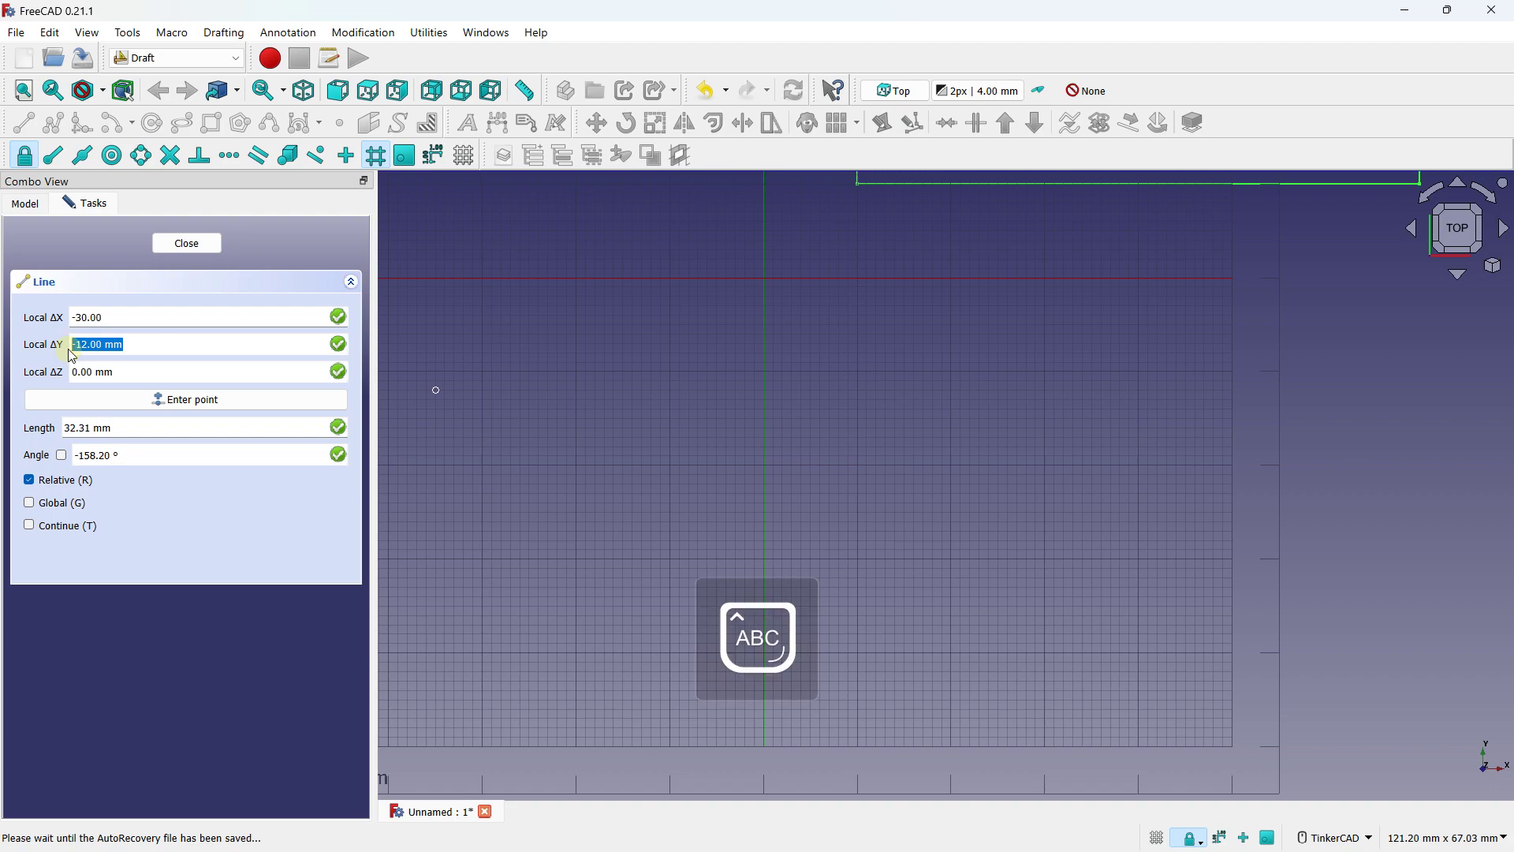
{"action": "type", "text": "-"}
{"action": "key", "text": "Caps_Lock"}
{"action": "type", "text": "1"}
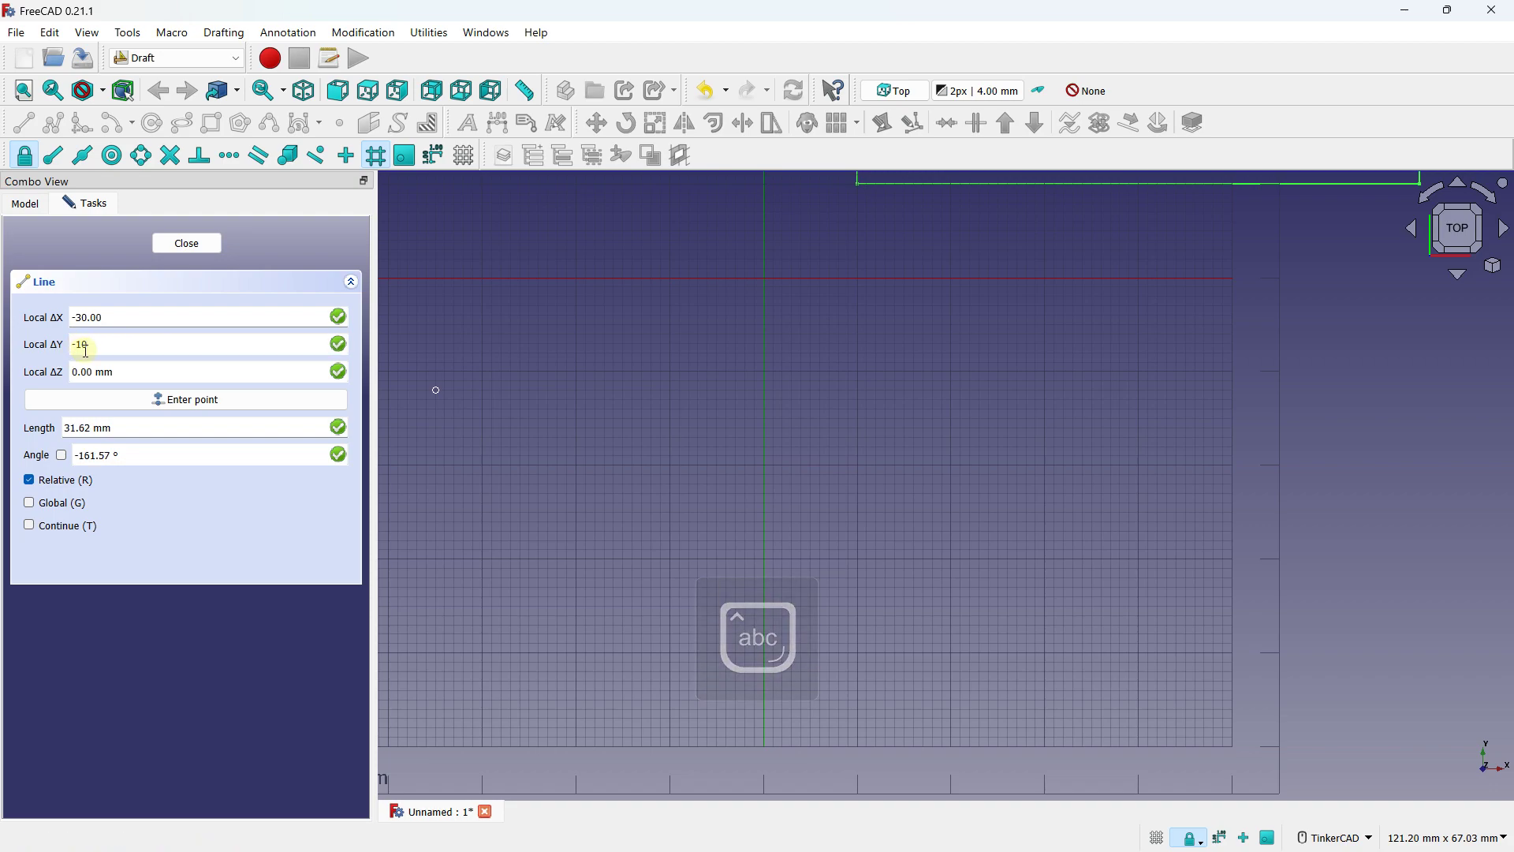
{"action": "type", "text": "0"}
{"action": "left_click", "coordinate": [91, 400]}
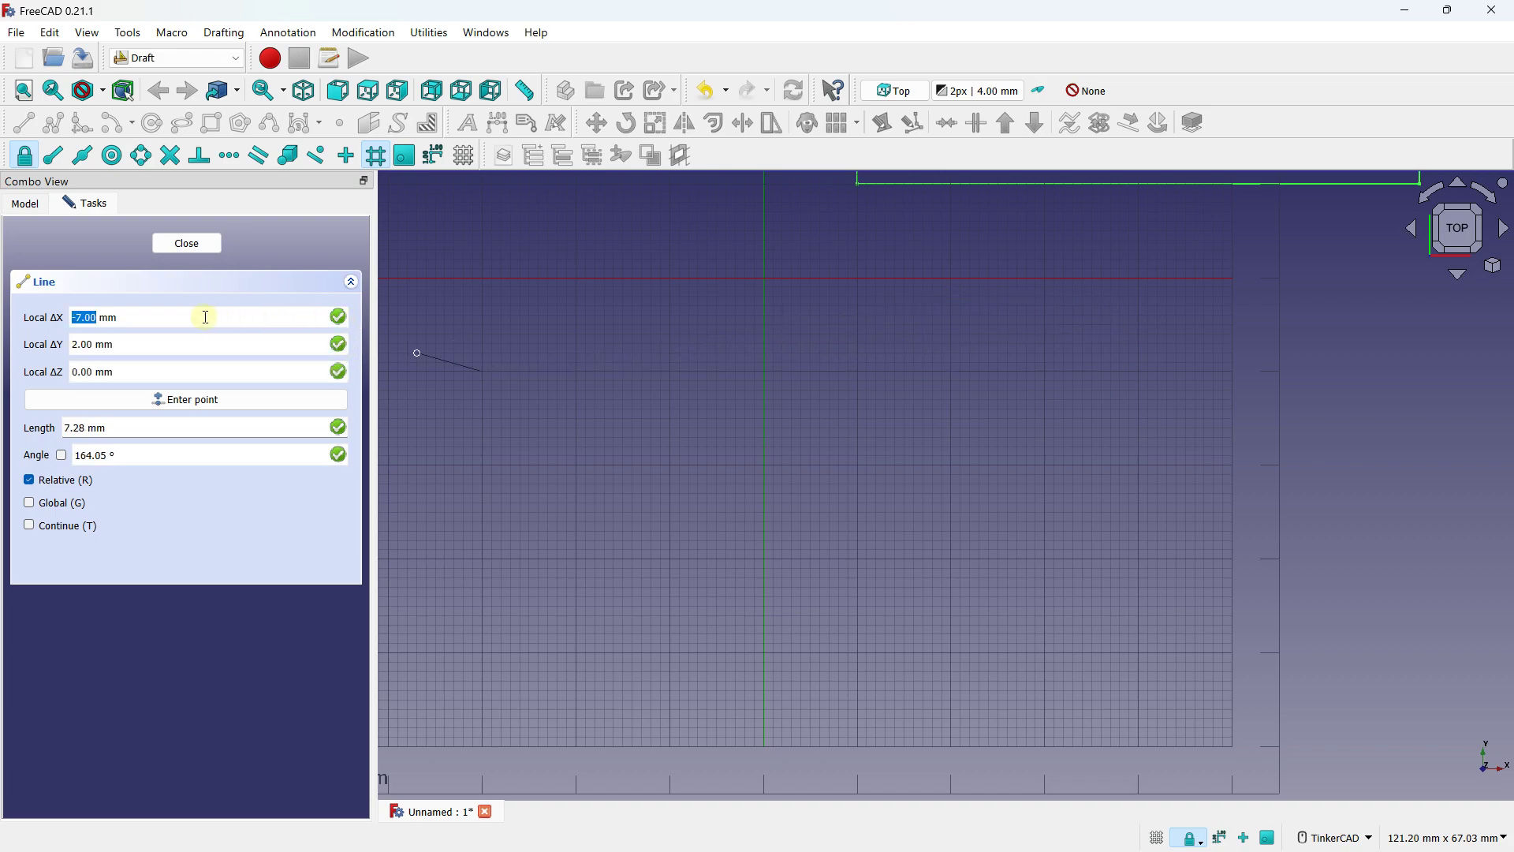
Step: Enter offsets 20, -6 for the end point, creating the trial line
{"action": "triple_click", "coordinate": [87, 320]}
{"action": "key", "text": "Caps_Lock"}
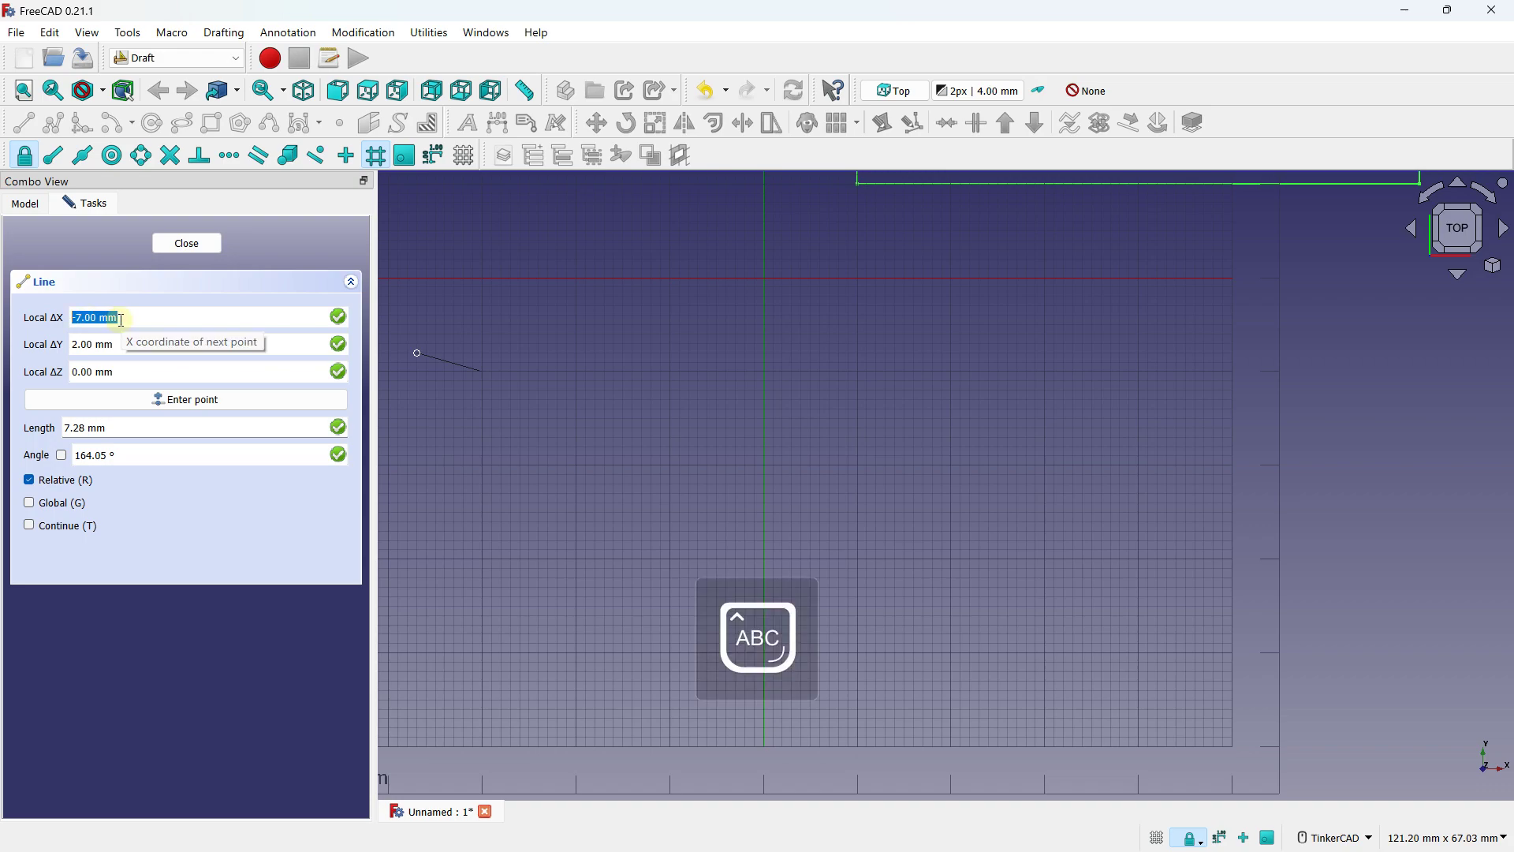
{"action": "type", "text": "20"}
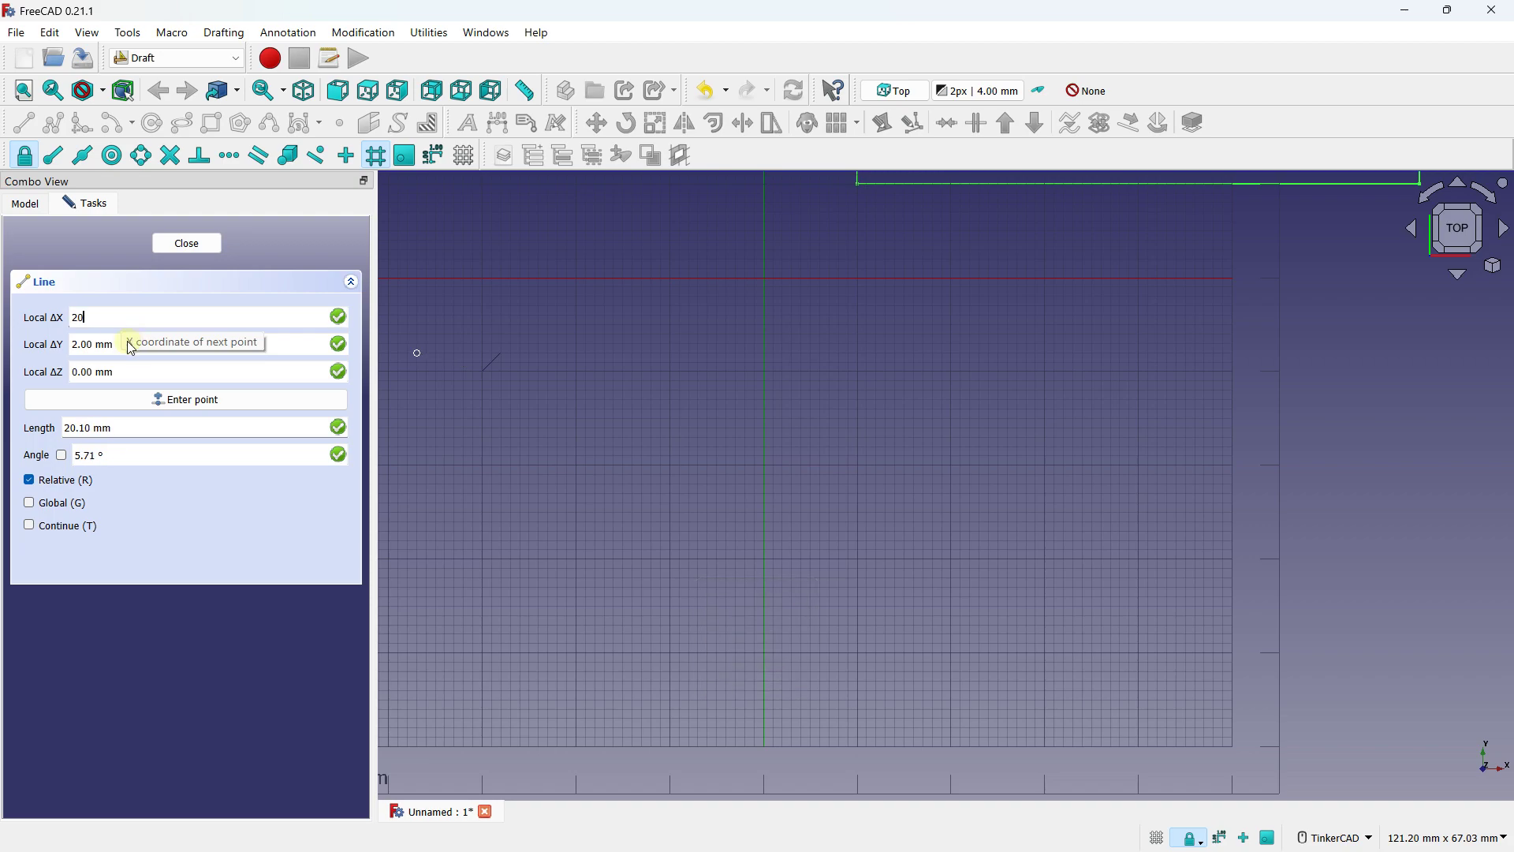
{"action": "key", "text": "Tab"}
{"action": "key", "text": "Caps_Lock"}
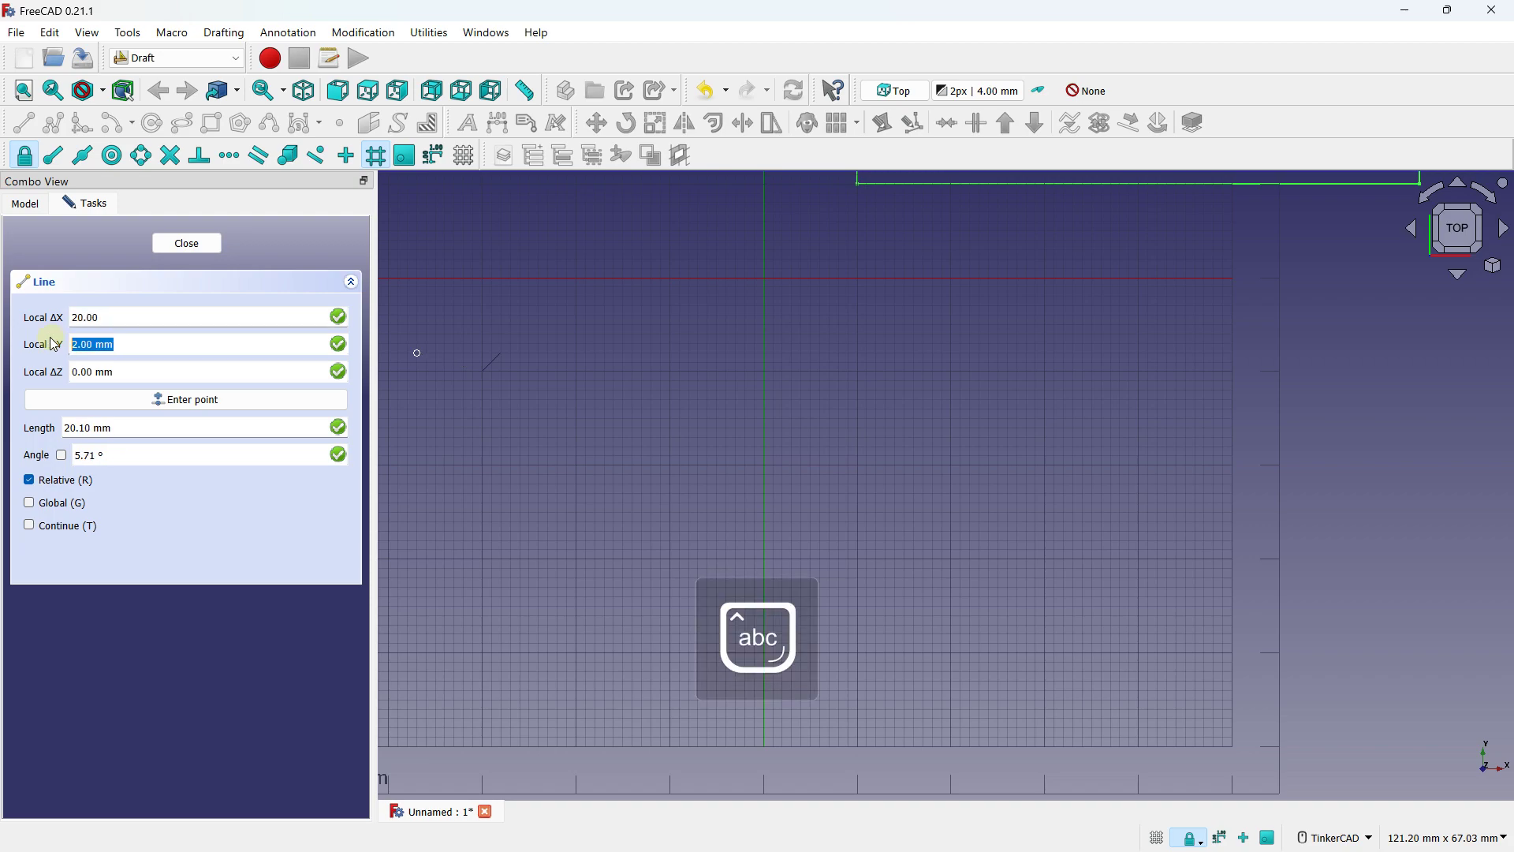
{"action": "type", "text": "-"}
{"action": "key", "text": "Caps_Lock"}
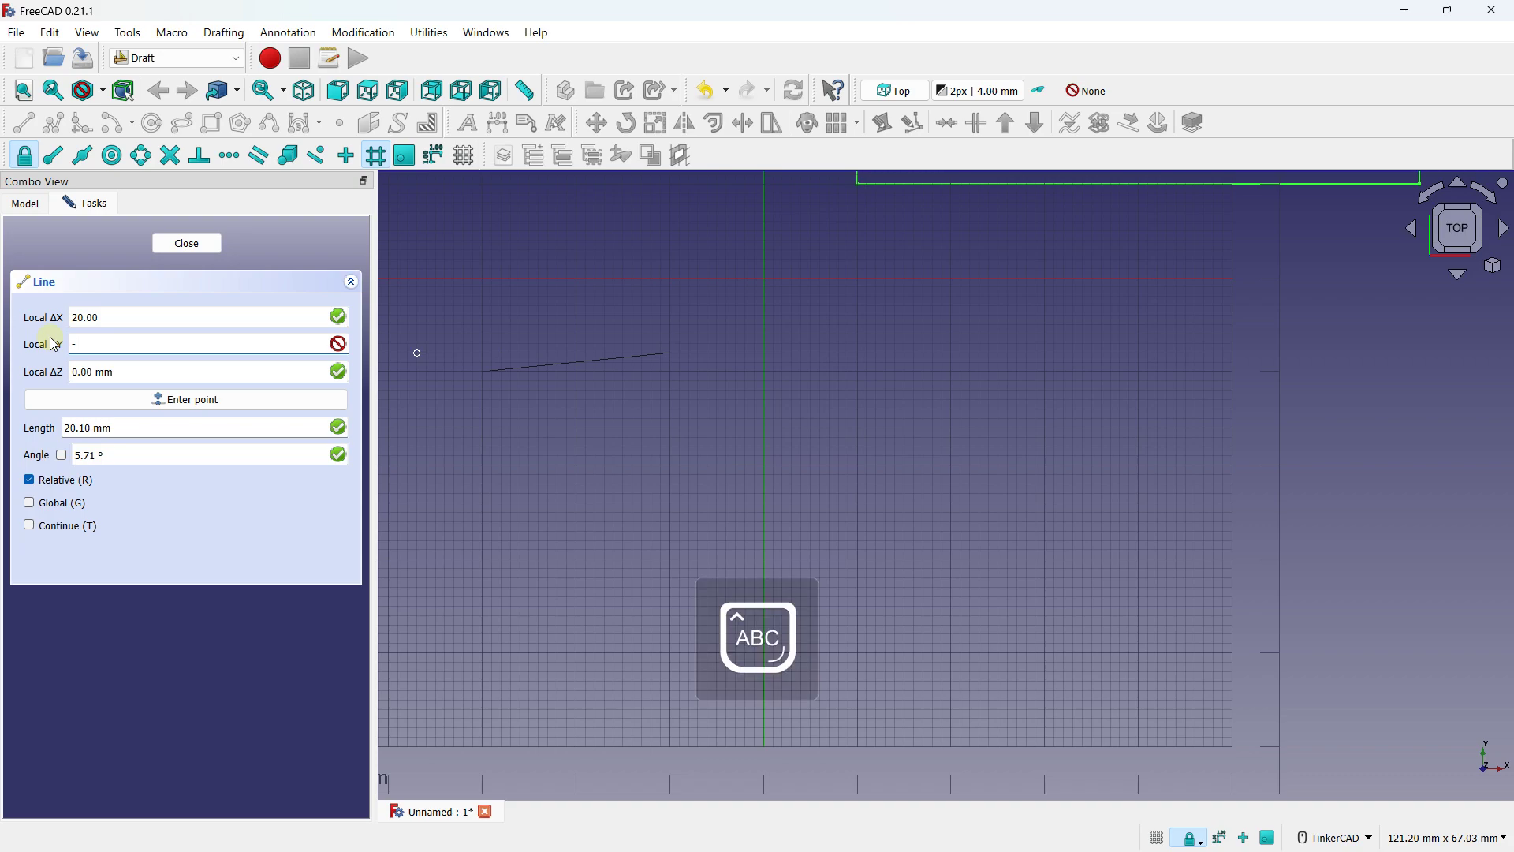
{"action": "type", "text": "6"}
{"action": "key", "text": "Caps_Lock"}
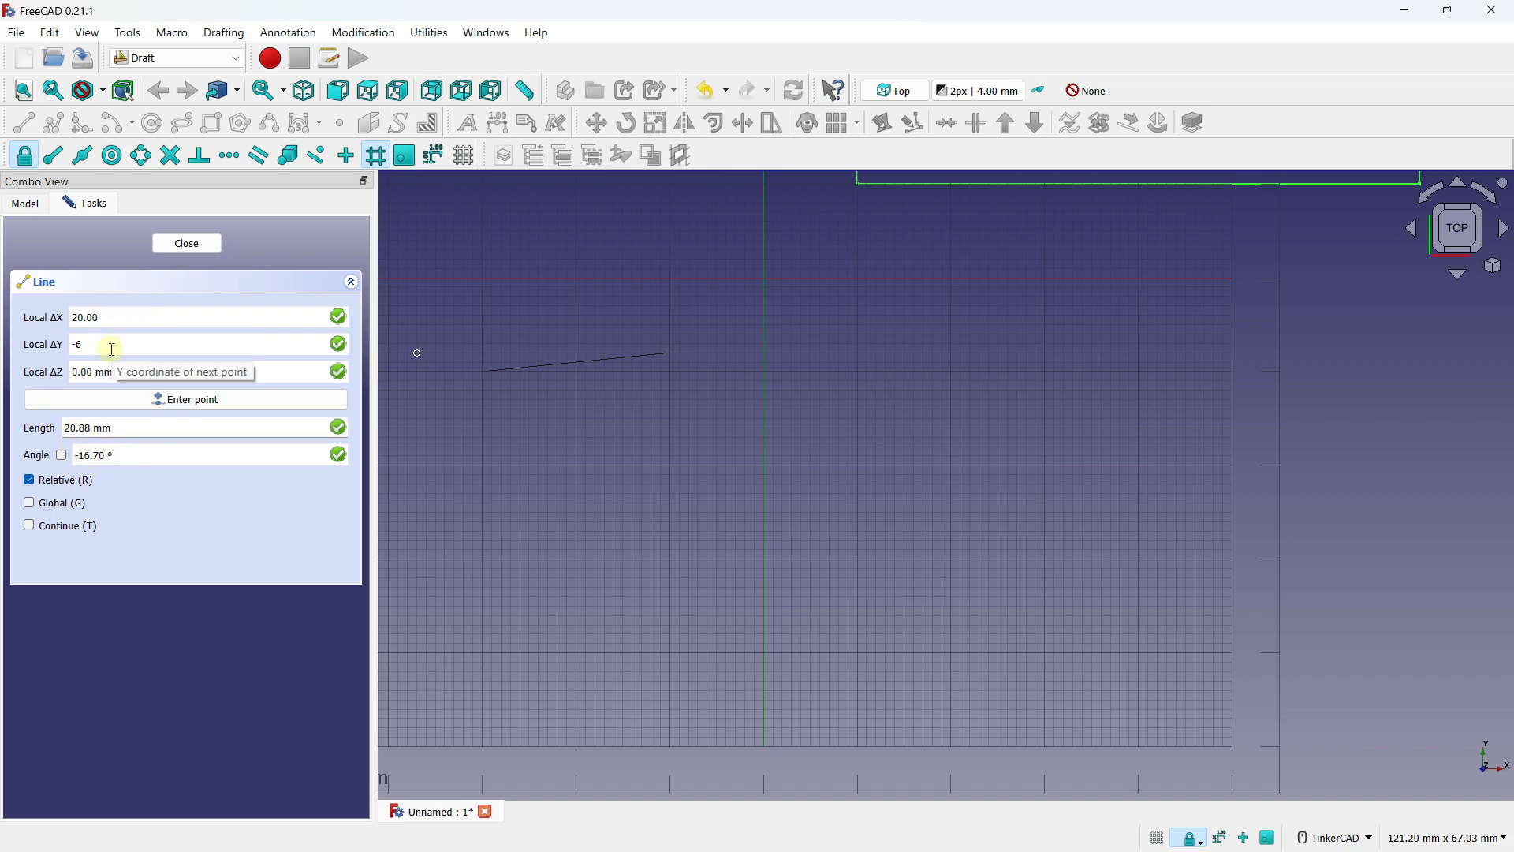
{"action": "left_click", "coordinate": [124, 401]}
Step: Delete the trial line and the 60 mm square
{"action": "scroll", "coordinate": [622, 436], "scroll_direction": "down", "scroll_amount": 2}
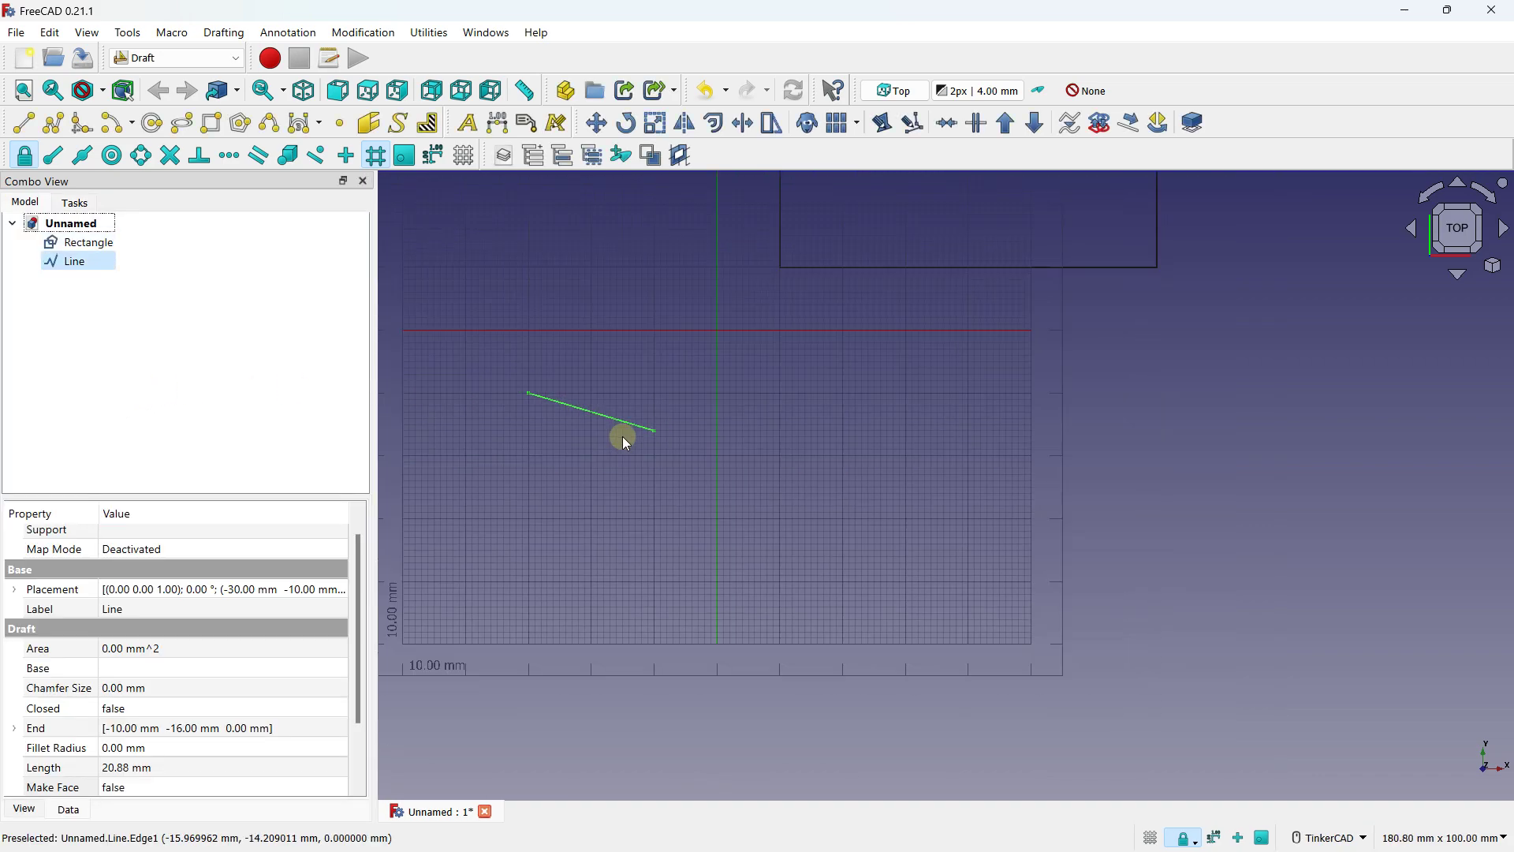
{"action": "middle_click_drag", "start_coordinate": [610, 397], "coordinate": [595, 506]}
{"action": "scroll", "coordinate": [594, 506], "scroll_direction": "up", "scroll_amount": 3}
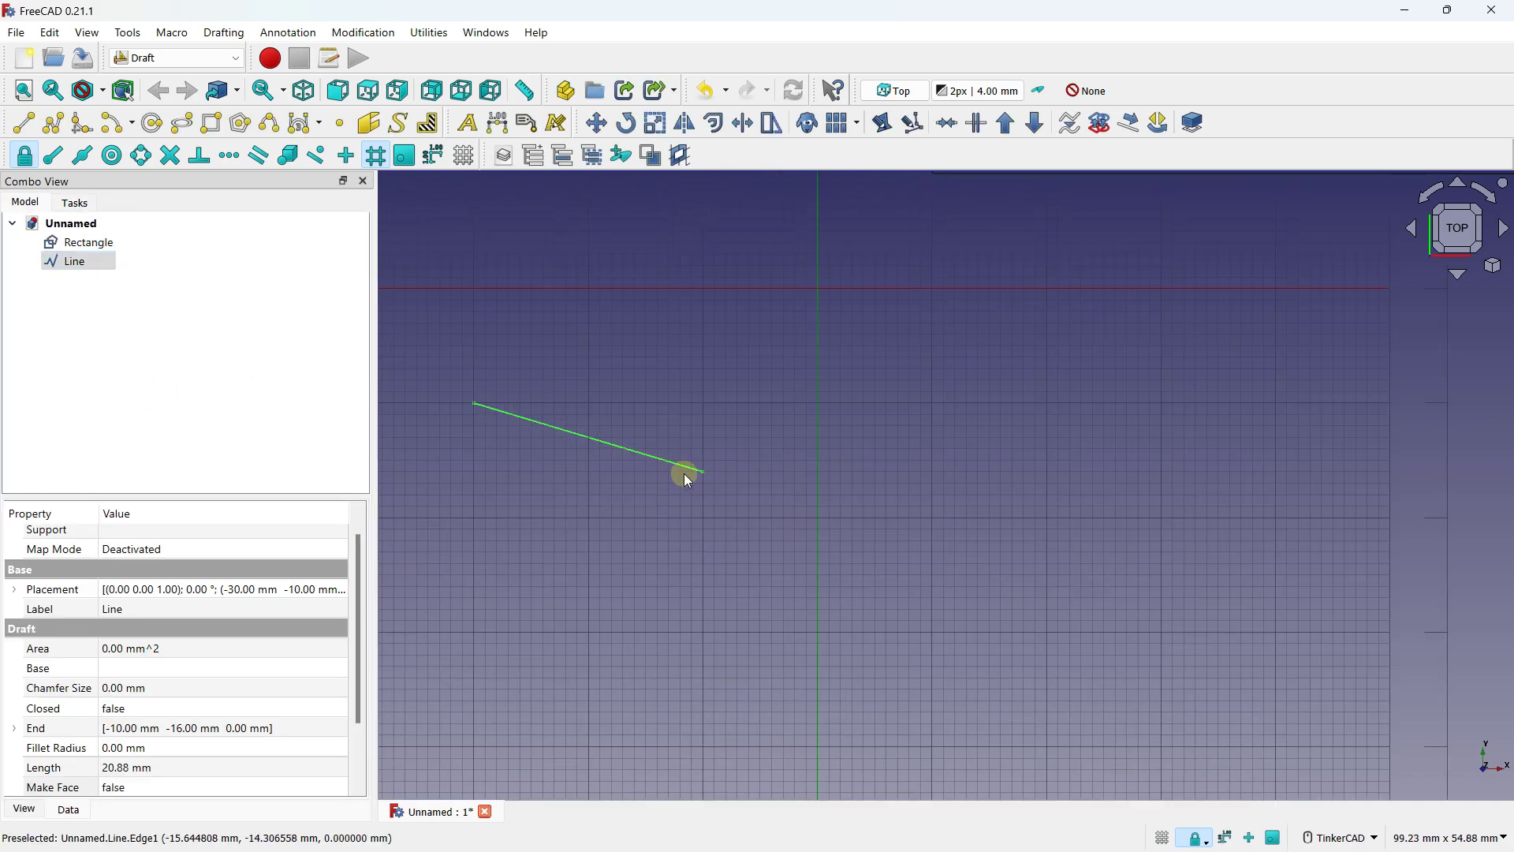
{"action": "left_click", "coordinate": [691, 470]}
{"action": "key", "text": "Delete"}
{"action": "scroll", "coordinate": [692, 466], "scroll_direction": "down", "scroll_amount": 3}
{"action": "middle_click_drag", "start_coordinate": [693, 463], "coordinate": [824, 490]}
{"action": "scroll", "coordinate": [765, 409], "scroll_direction": "up", "scroll_amount": 2}
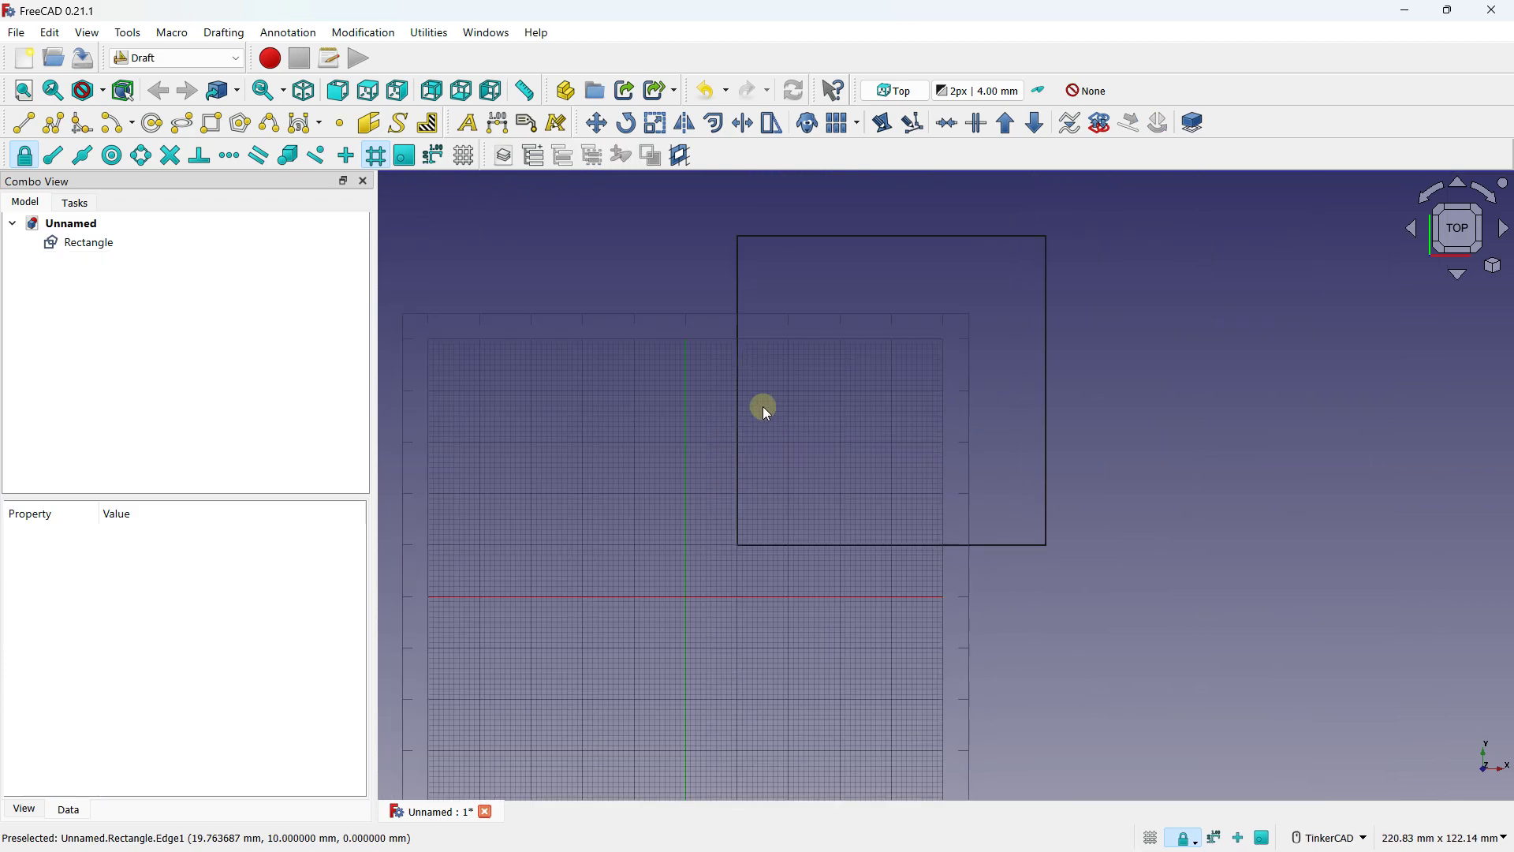
{"action": "left_click", "coordinate": [738, 405]}
{"action": "key", "text": "Delete"}
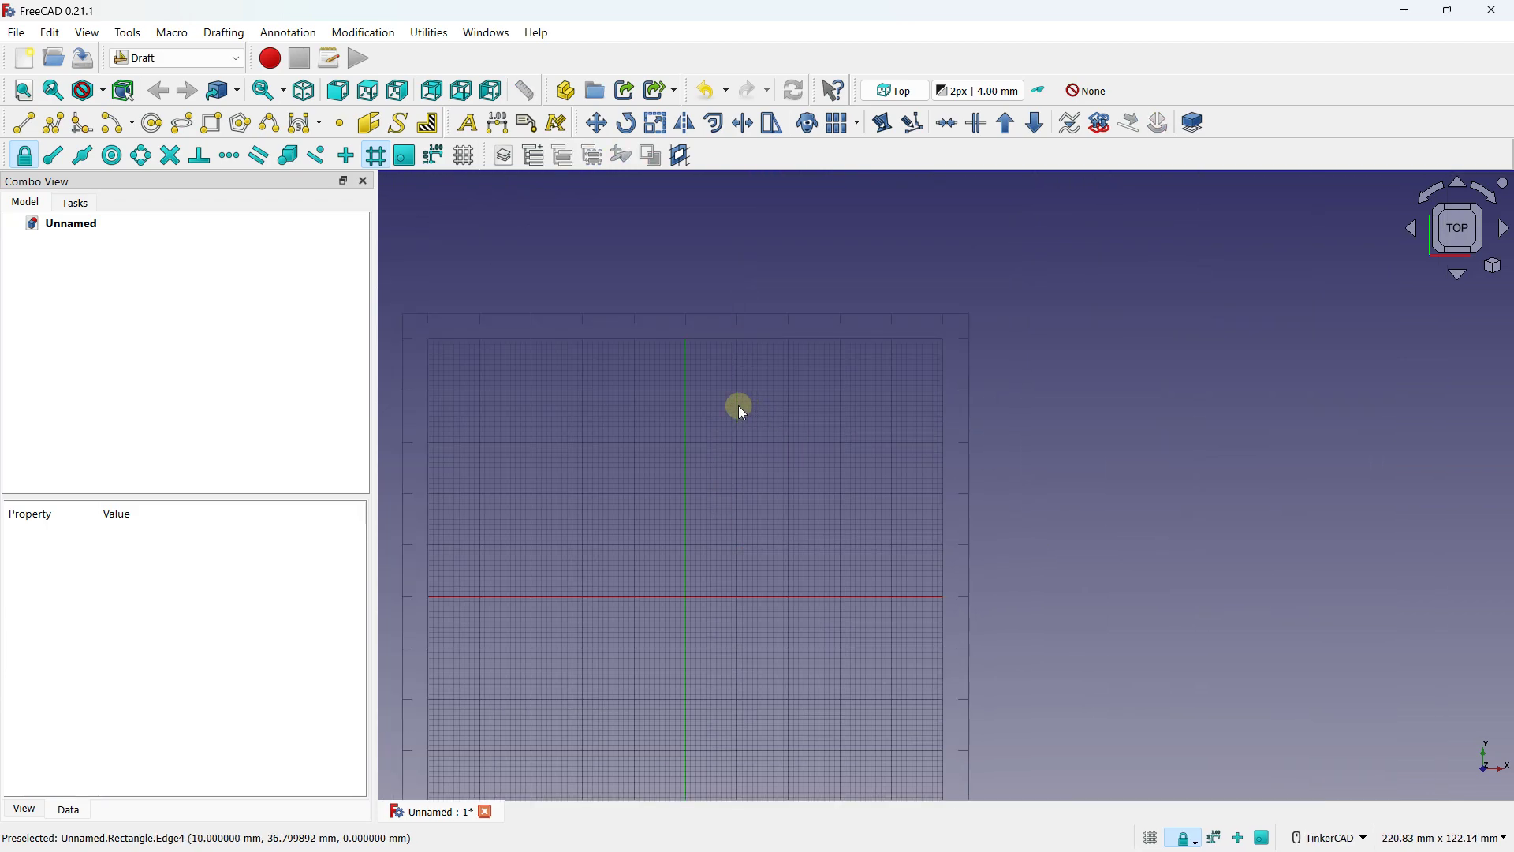
Step: Start a Draft Circle and fix its centre at 20, 20
{"action": "left_click", "coordinate": [153, 124]}
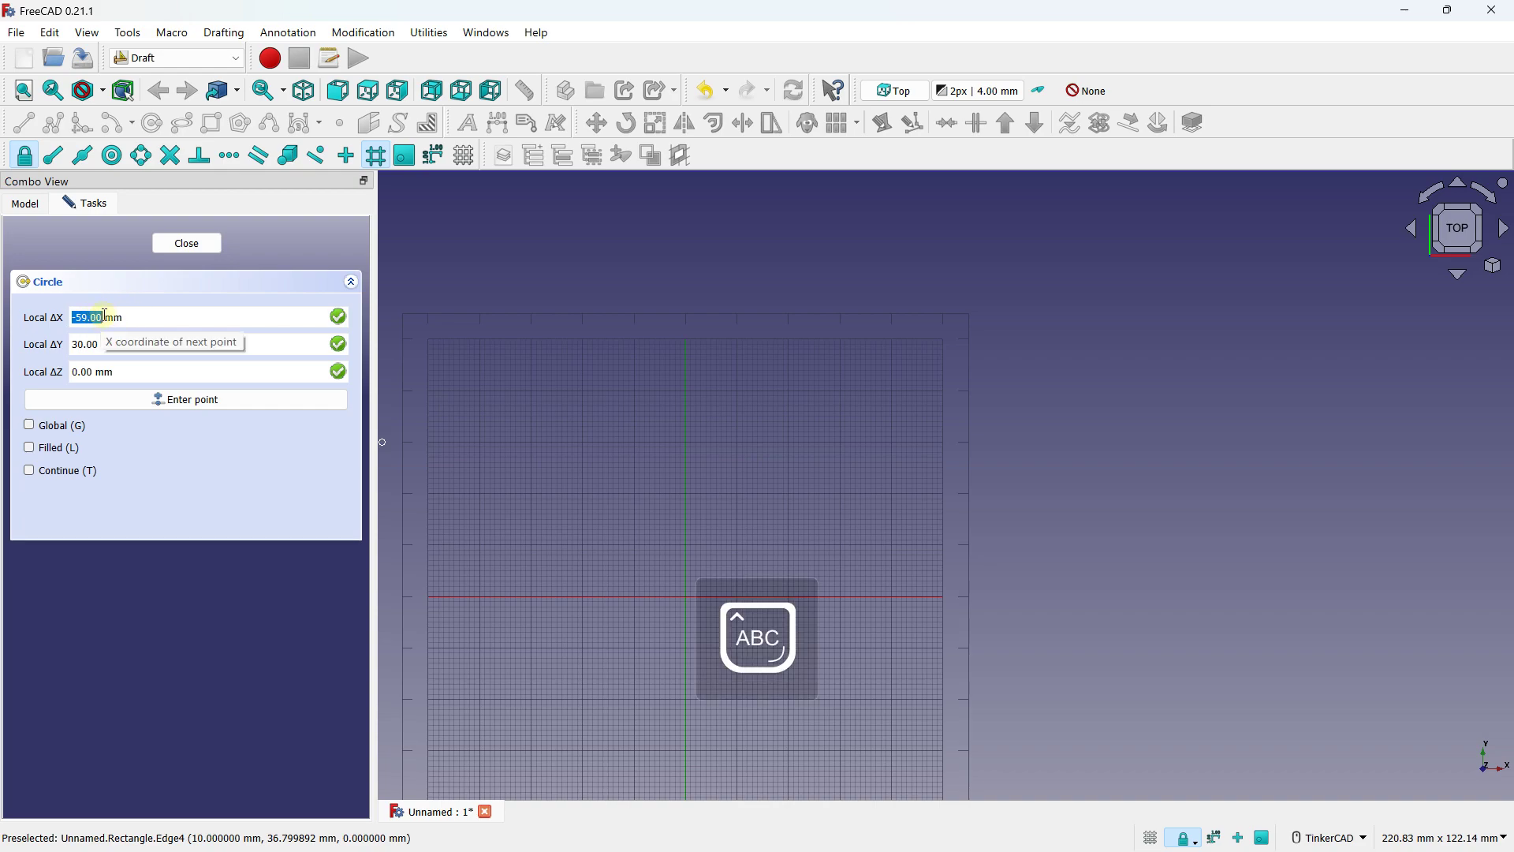
{"action": "type", "text": "20"}
{"action": "left_click", "coordinate": [113, 347]}
{"action": "left_click_drag", "start_coordinate": [113, 347], "coordinate": [41, 344]}
{"action": "type", "text": "2"}
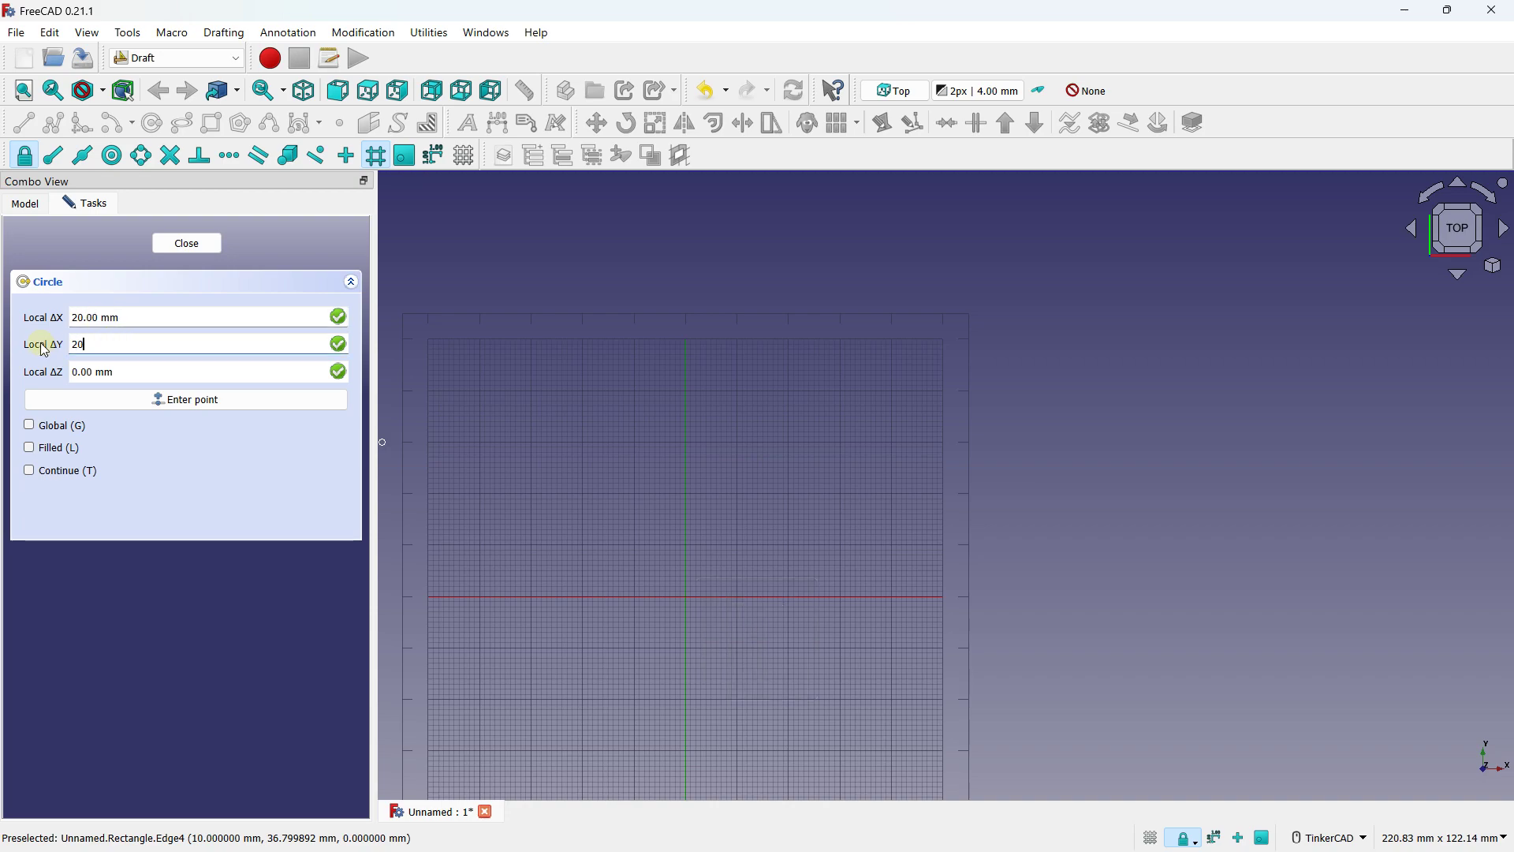
{"action": "type", "text": "0"}
{"action": "left_click", "coordinate": [165, 398]}
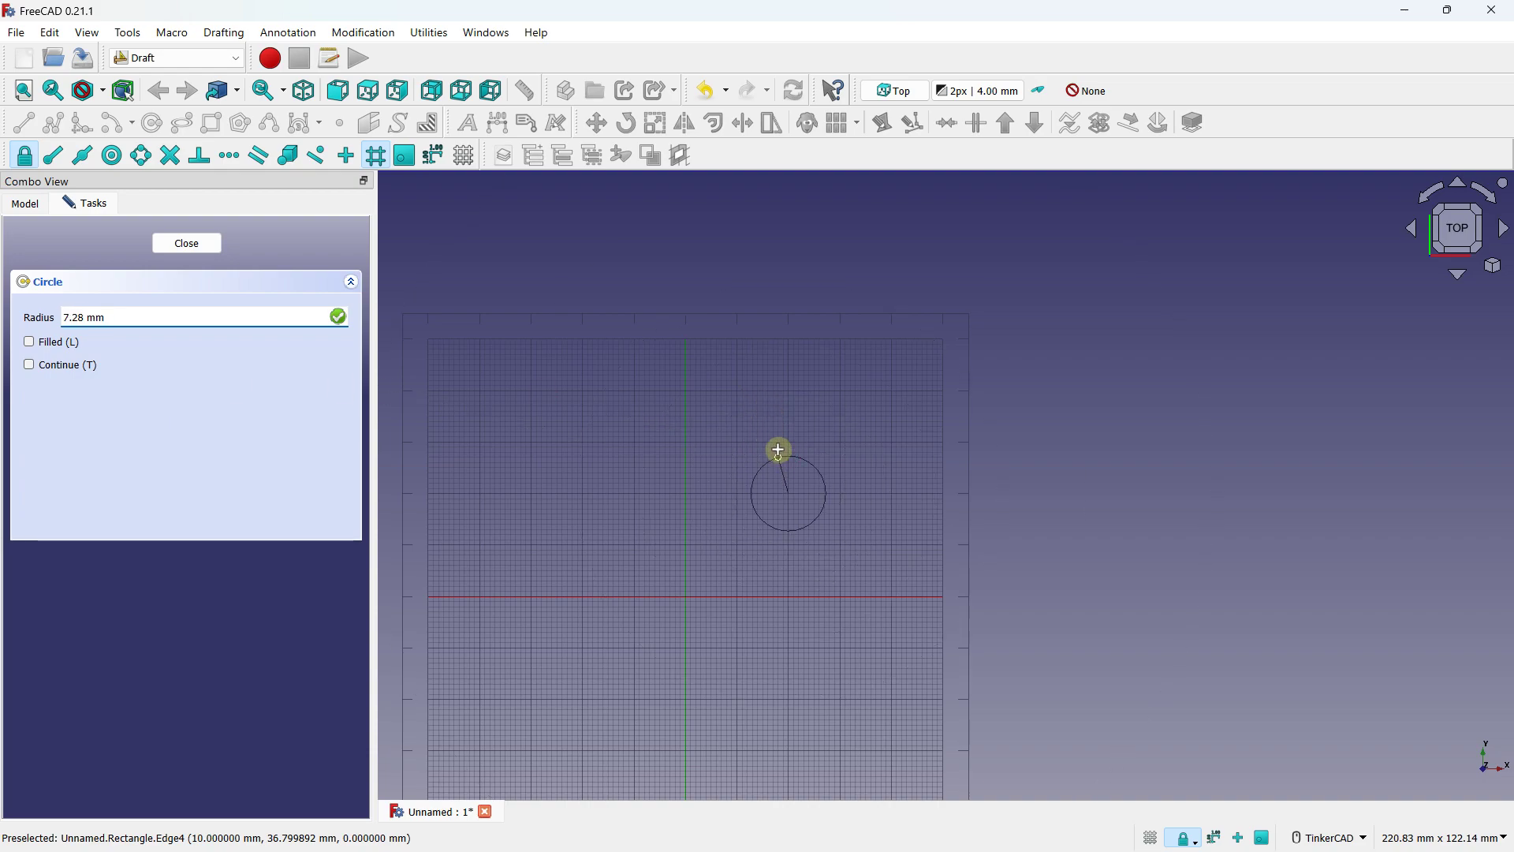
Step: Set the circle radius to 30 mm and select the new circle
{"action": "left_click_drag", "start_coordinate": [142, 318], "coordinate": [54, 310]}
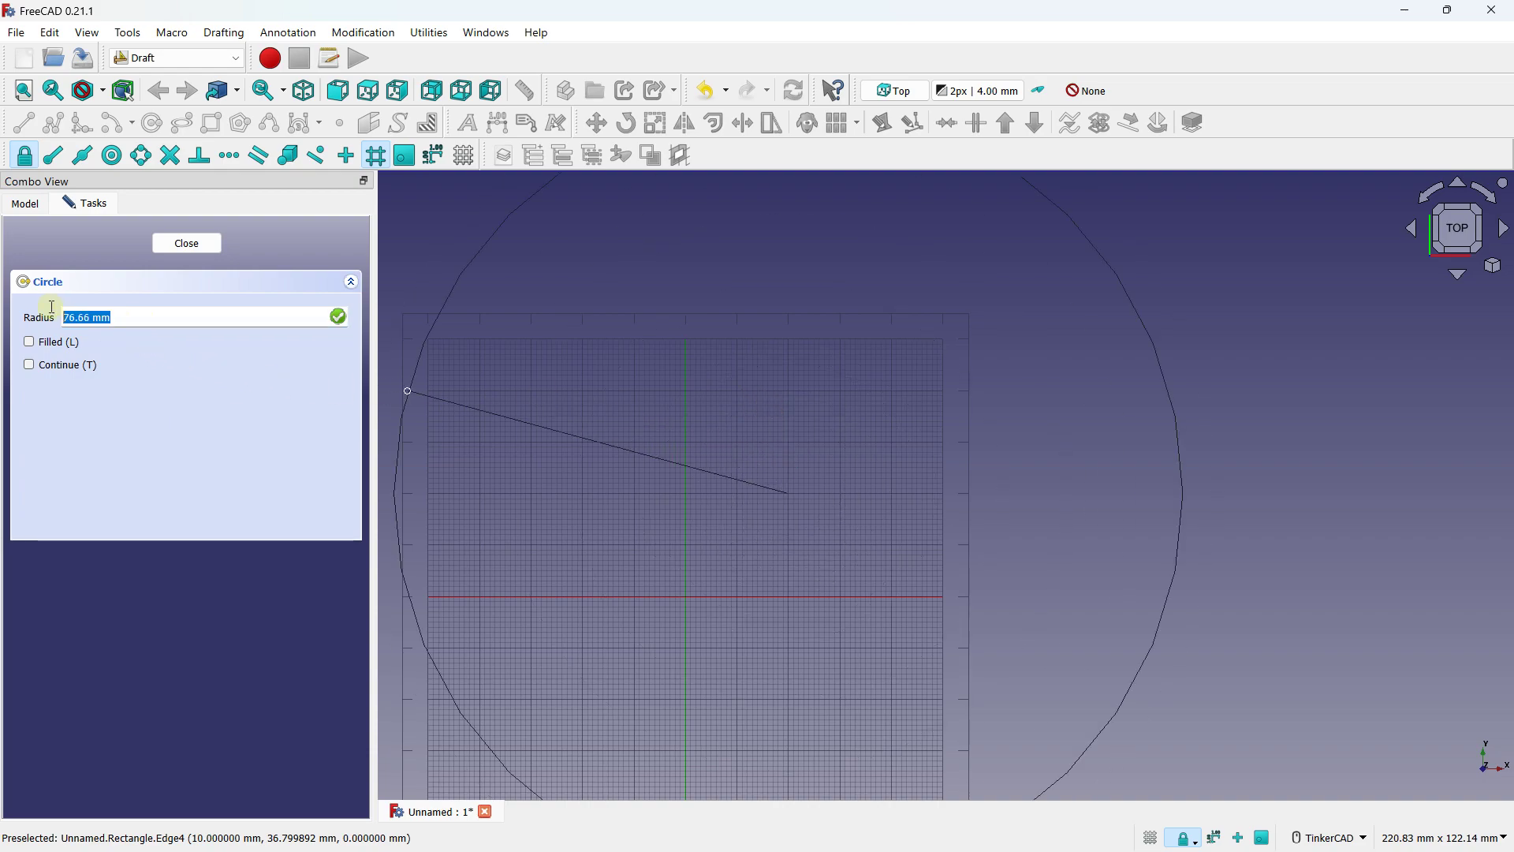
{"action": "type", "text": "30"}
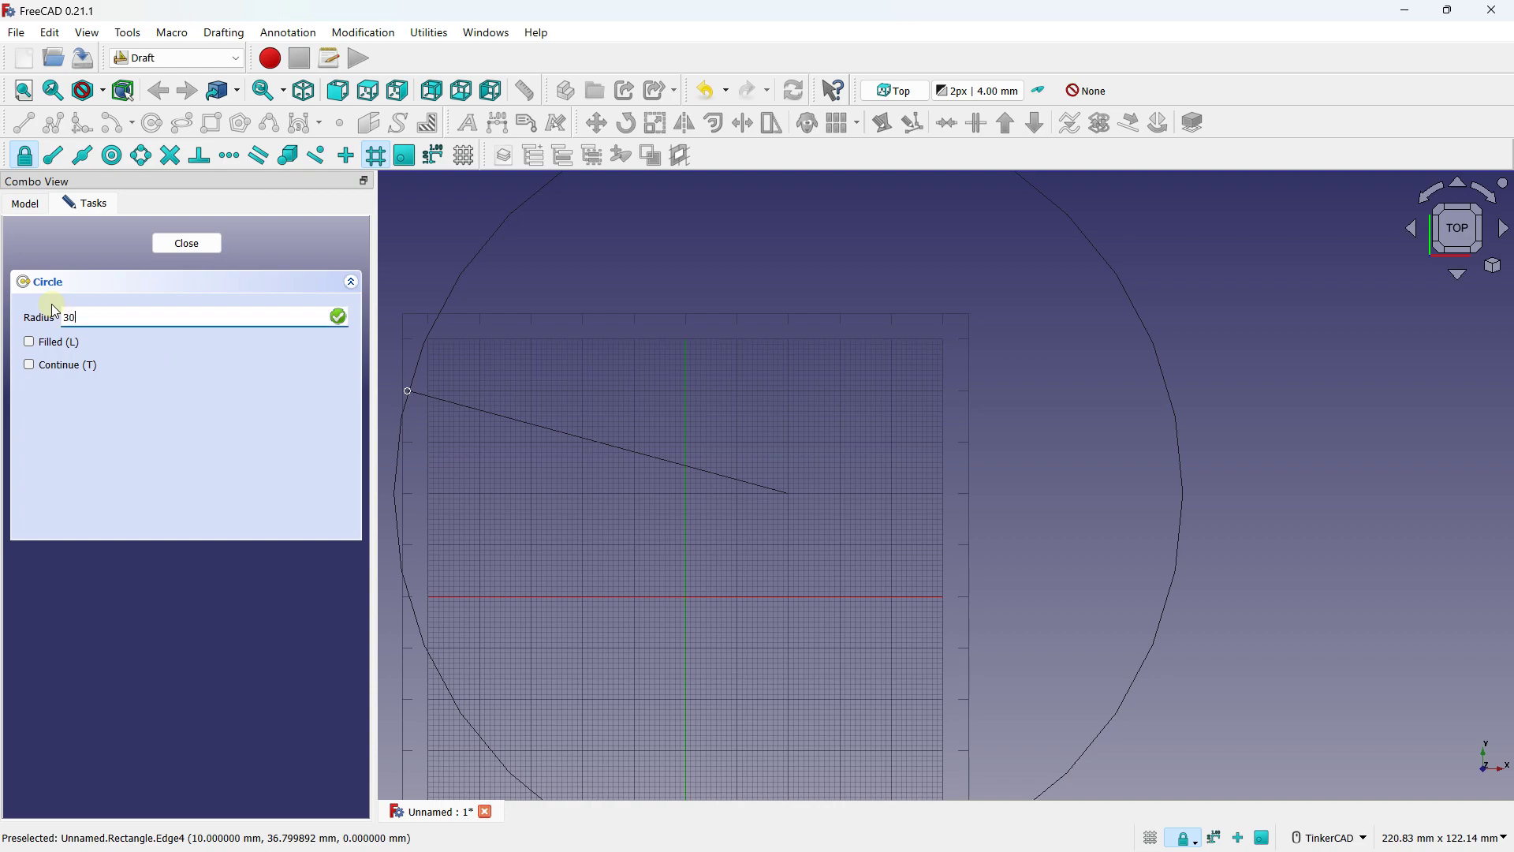
{"action": "key", "text": "Caps_Lock"}
{"action": "key", "text": "Return"}
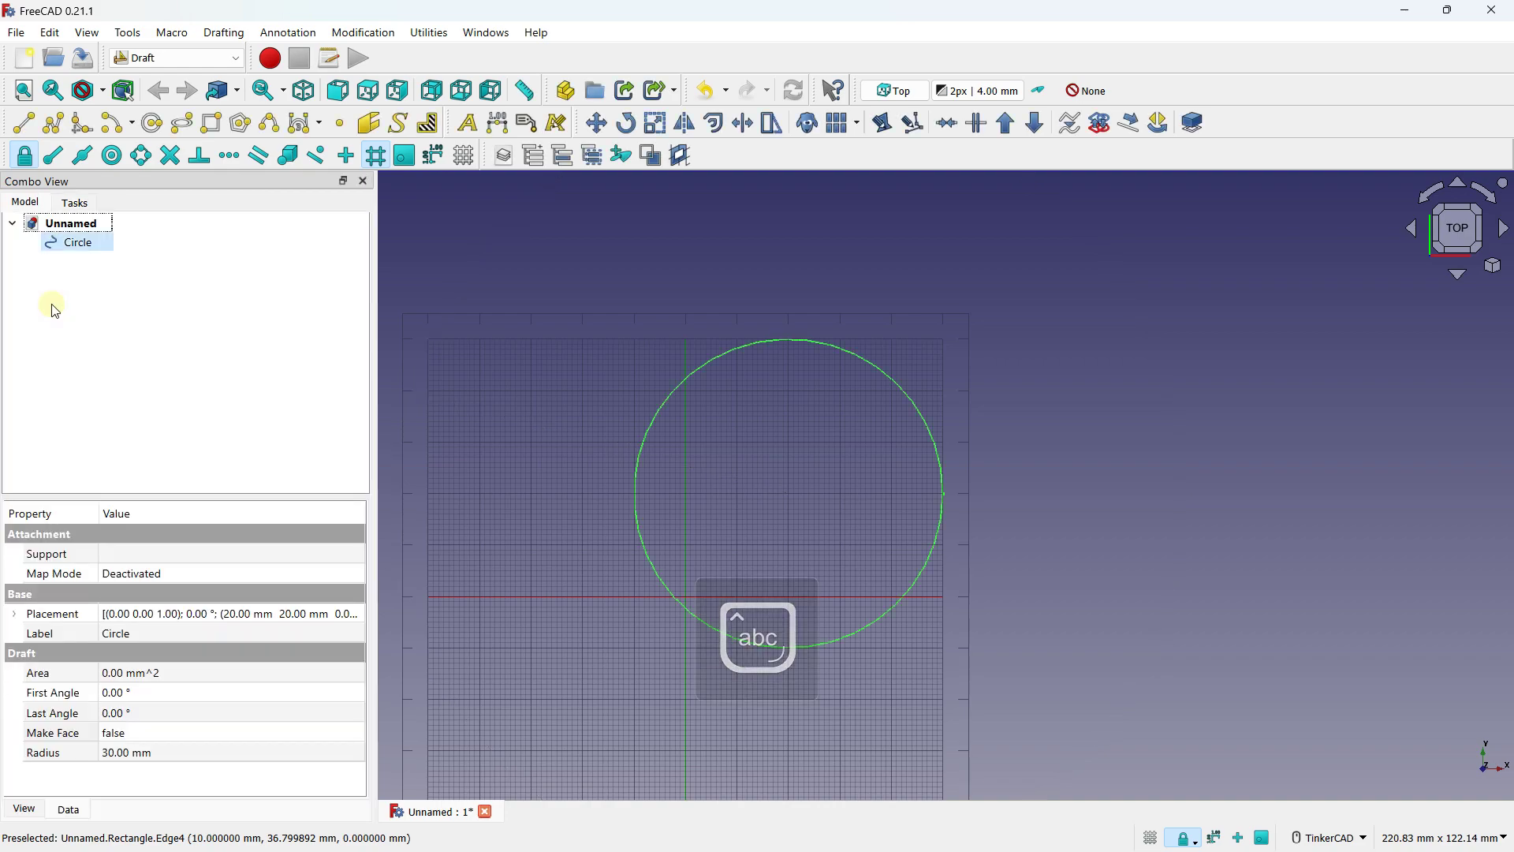
{"action": "left_click", "coordinate": [854, 354]}
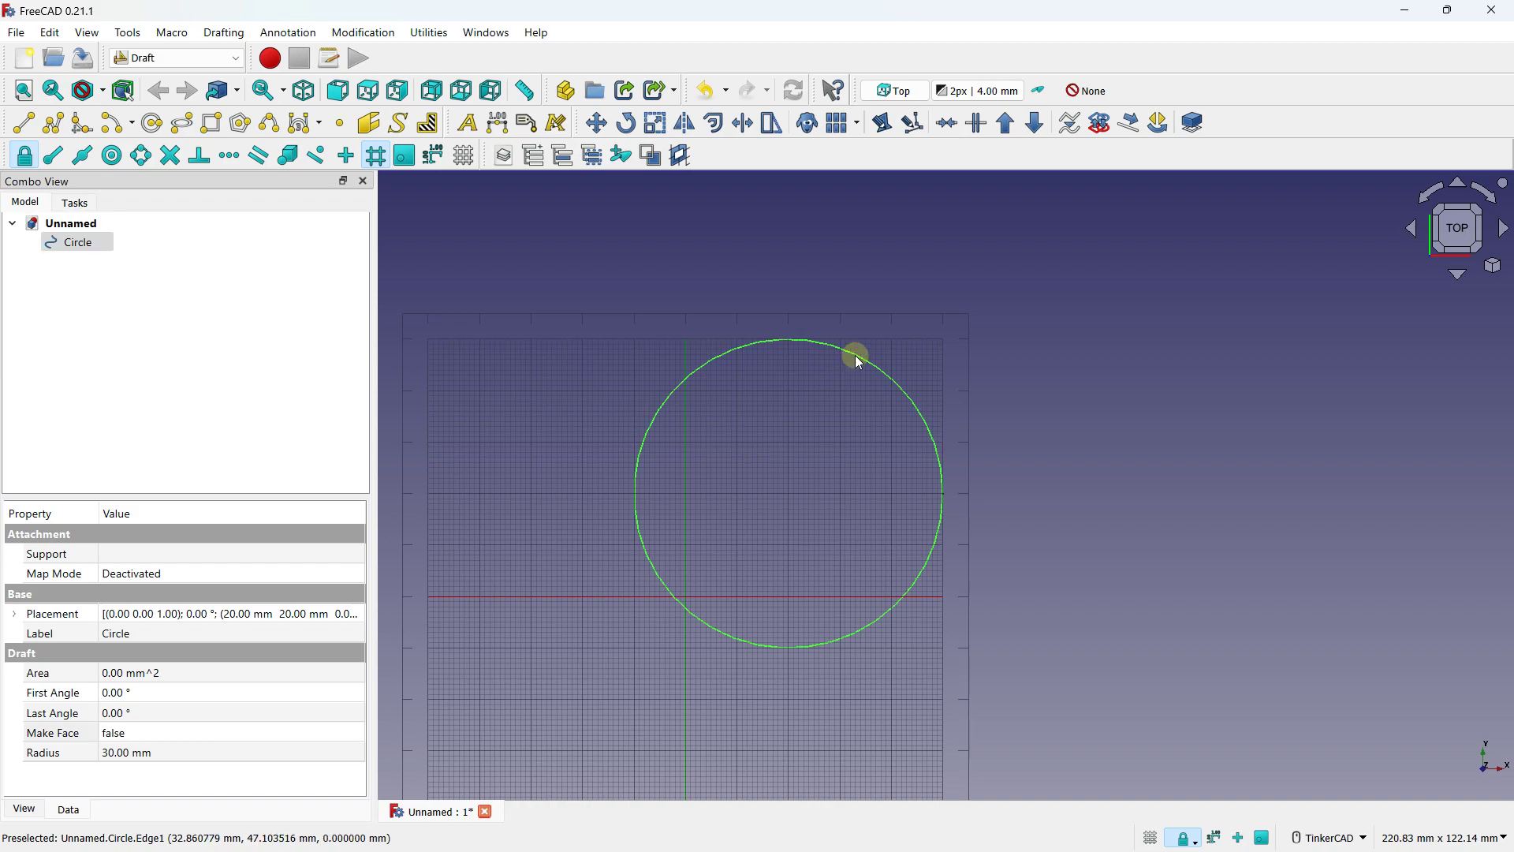
Step: Delete the 30 mm circle, then draw and delete a 20 mm circle at the origin
{"action": "key", "text": "Delete"}
{"action": "left_click", "coordinate": [149, 124]}
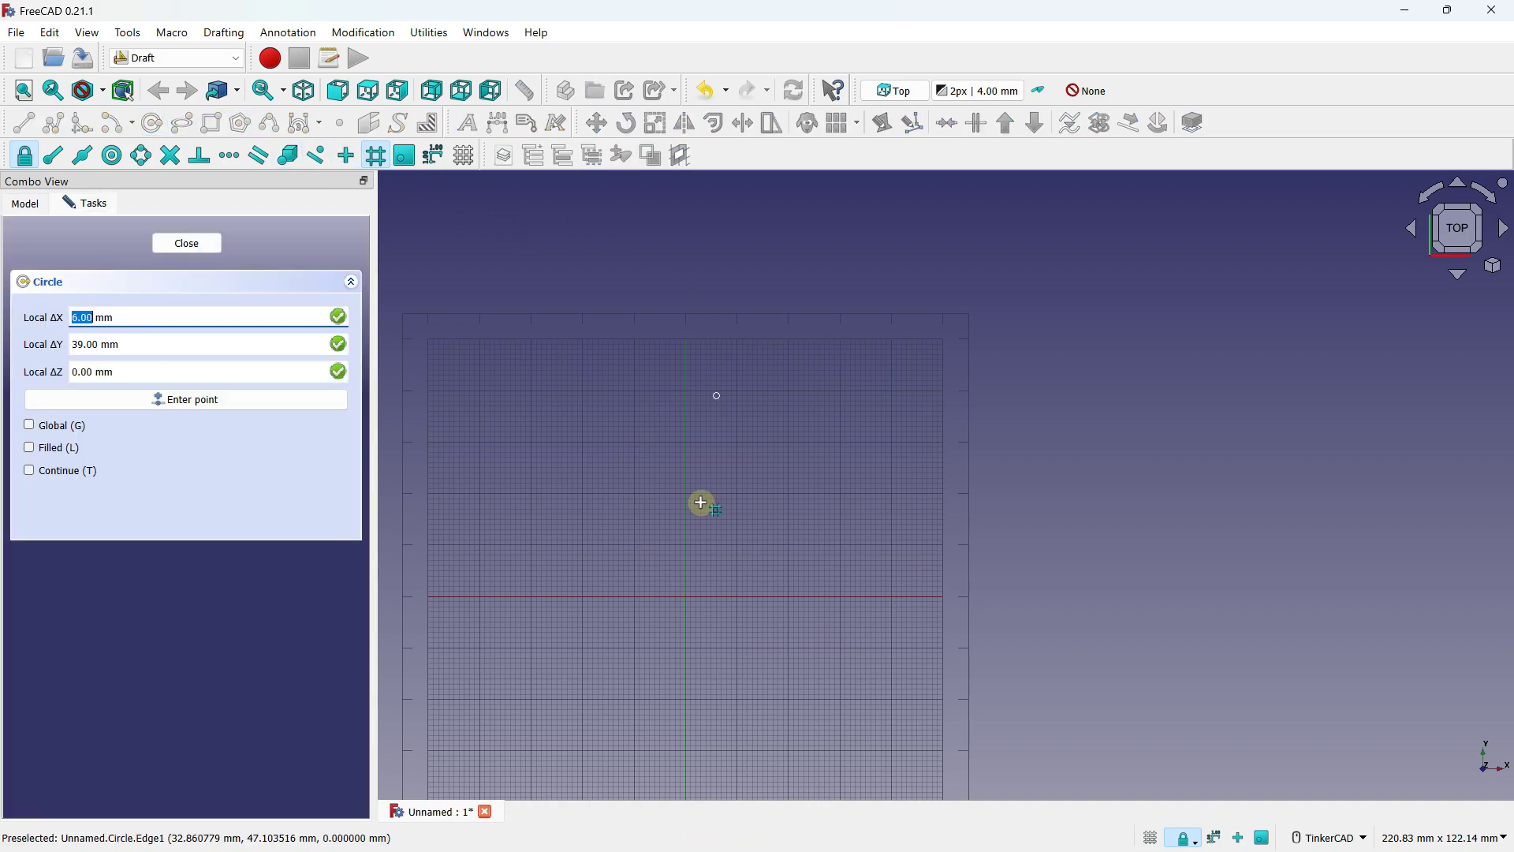
{"action": "scroll", "coordinate": [679, 598], "scroll_direction": "up", "scroll_amount": 2}
{"action": "left_click", "coordinate": [686, 593]}
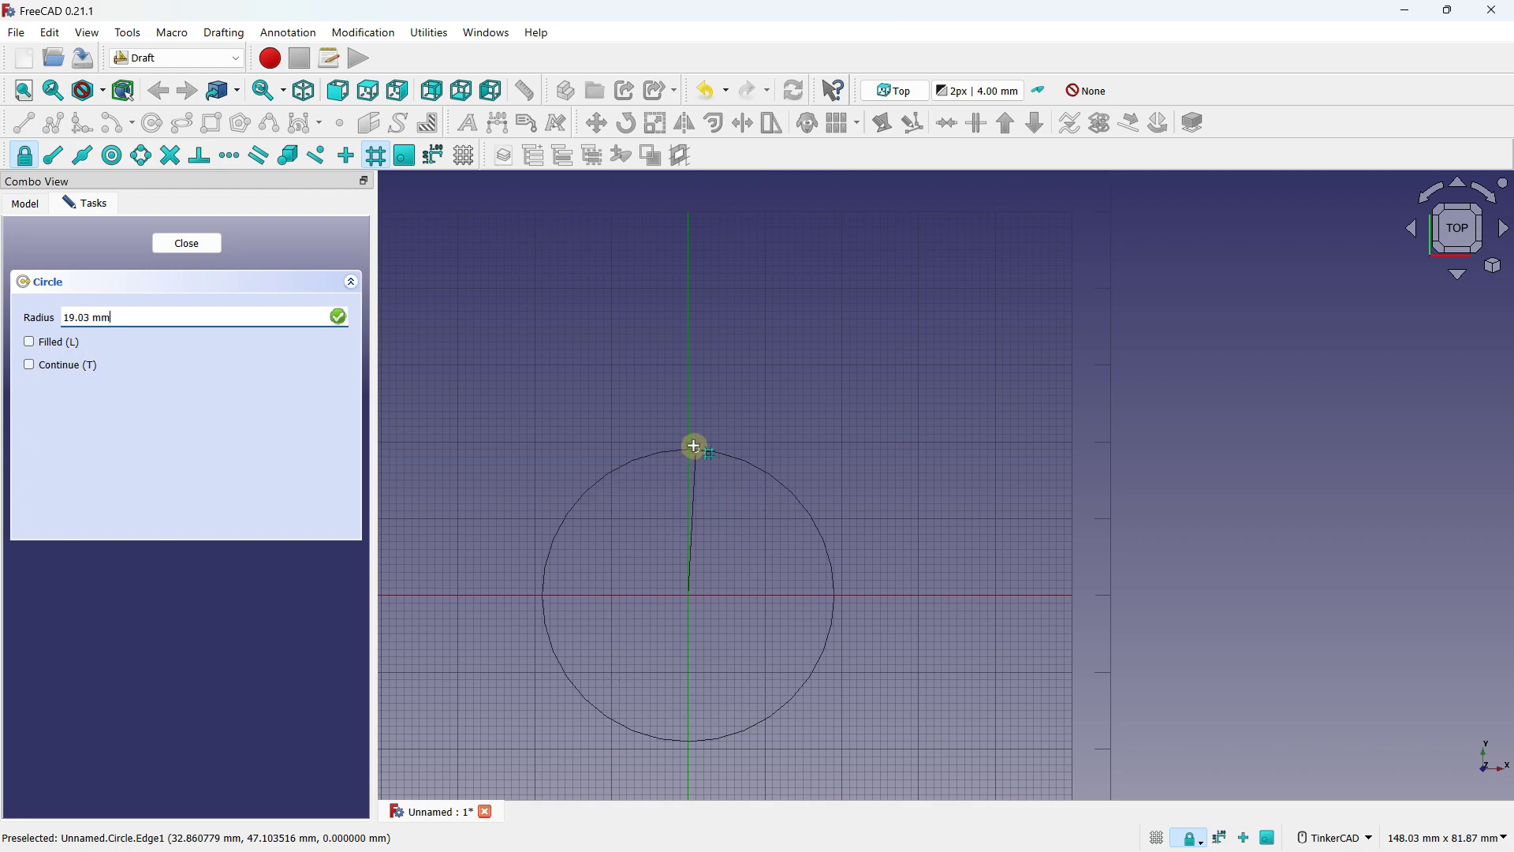
{"action": "left_click", "coordinate": [689, 441]}
{"action": "scroll", "coordinate": [699, 481], "scroll_direction": "down", "scroll_amount": 3}
{"action": "scroll", "coordinate": [694, 513], "scroll_direction": "up", "scroll_amount": 2}
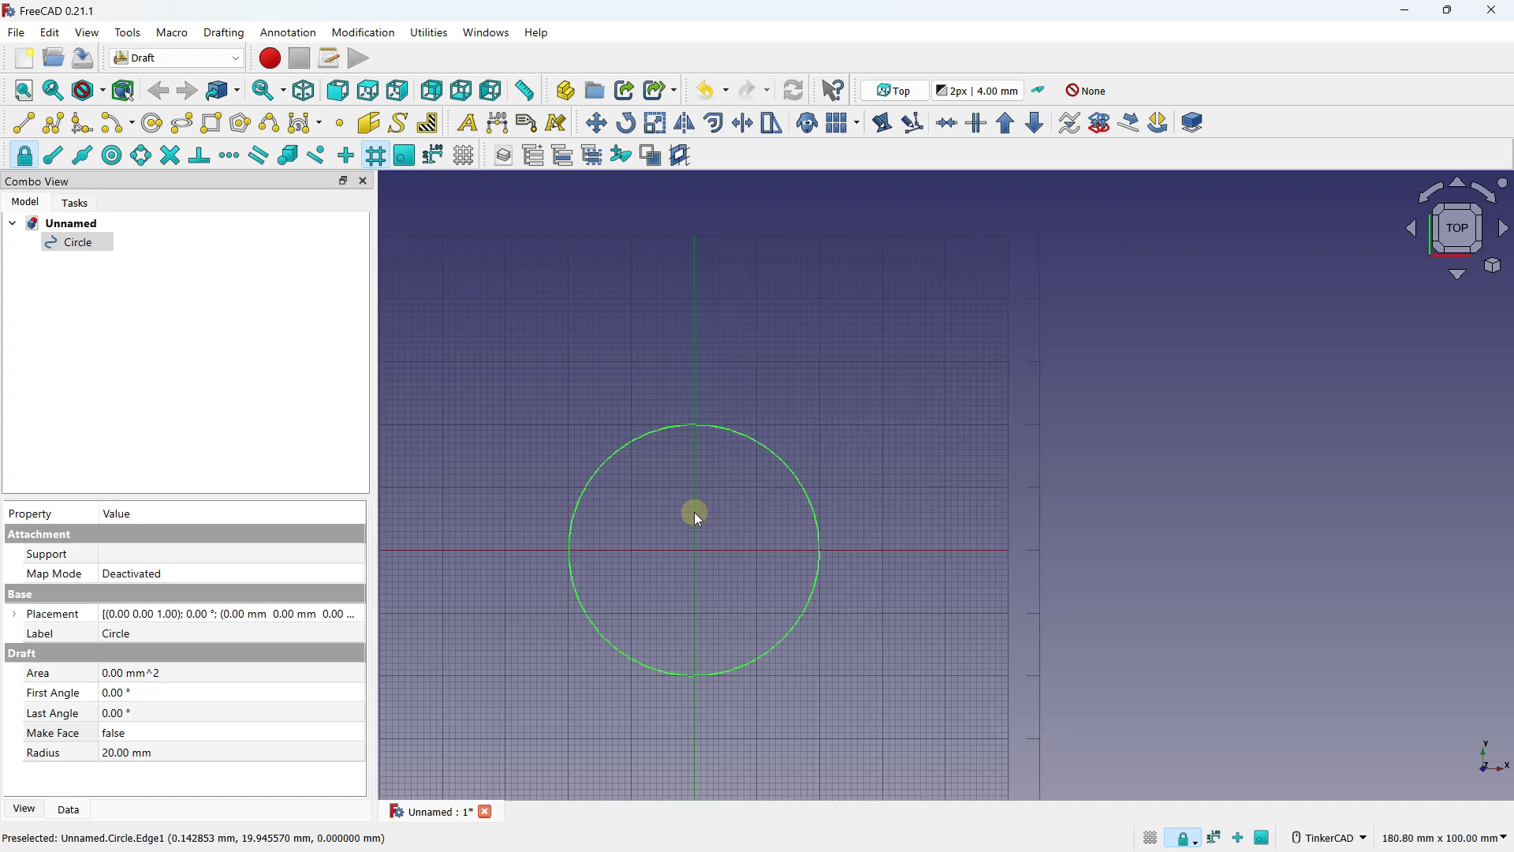
{"action": "key", "text": "Delete"}
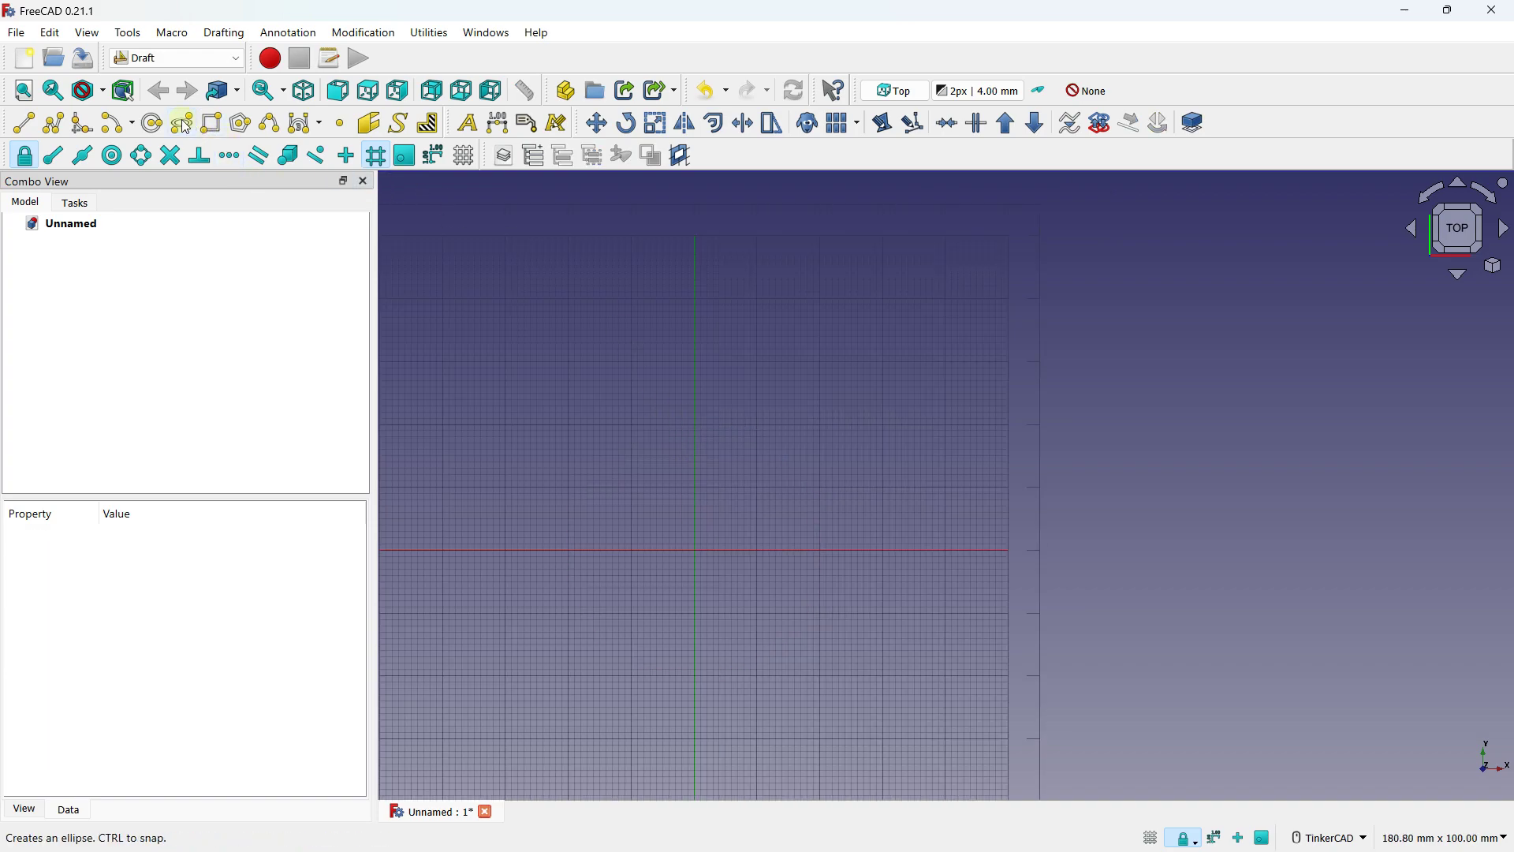
Step: Draw two horizontal 40 mm lines from x -20 to 20 at y 10 and y -10
{"action": "left_click", "coordinate": [34, 127]}
{"action": "scroll", "coordinate": [709, 445], "scroll_direction": "up", "scroll_amount": 4}
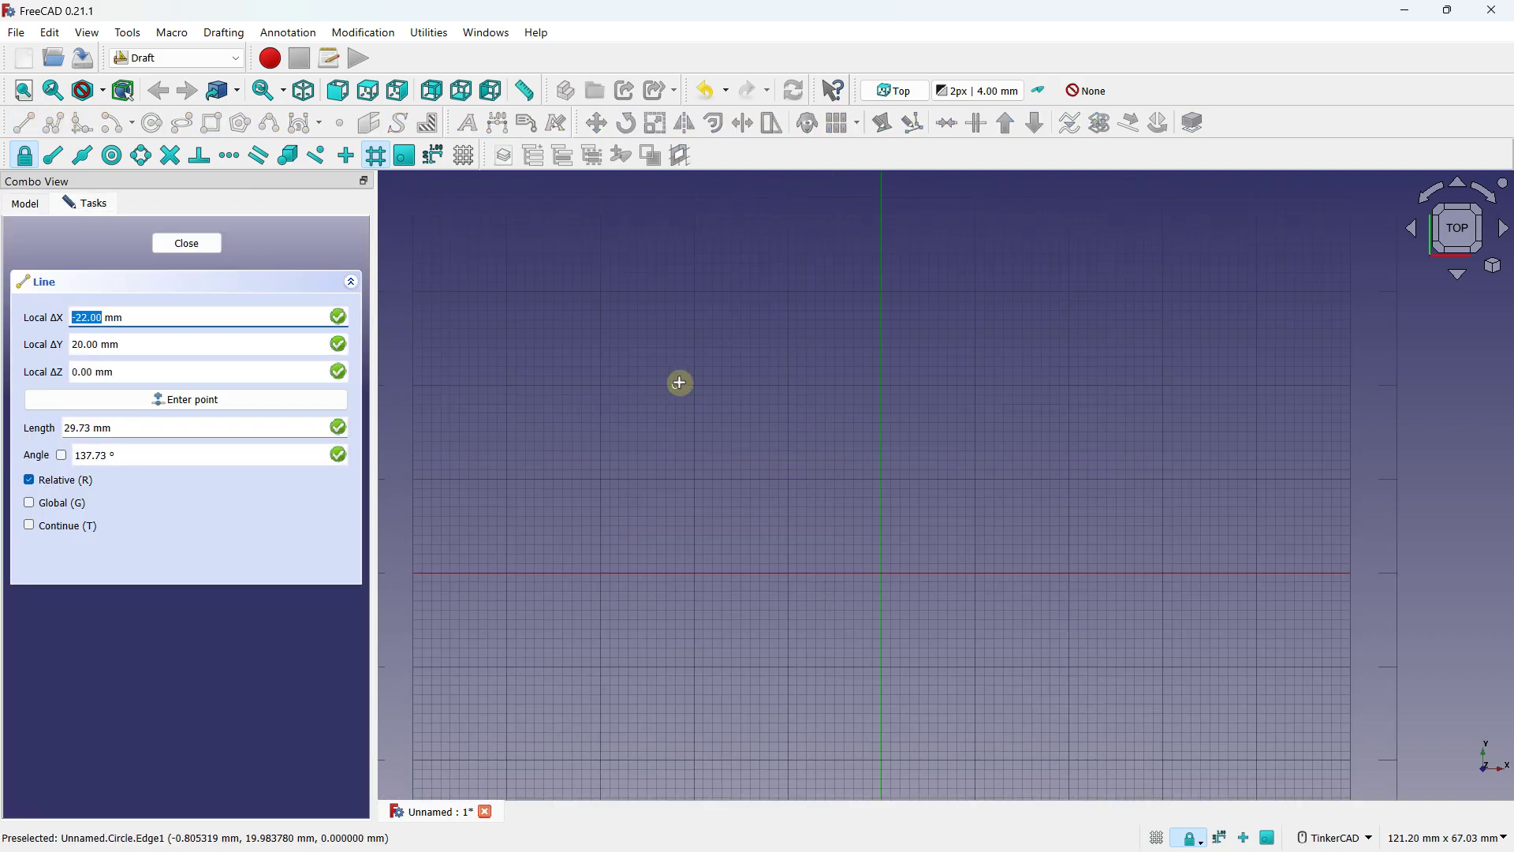
{"action": "left_click", "coordinate": [692, 477]}
{"action": "key", "text": "shift"}
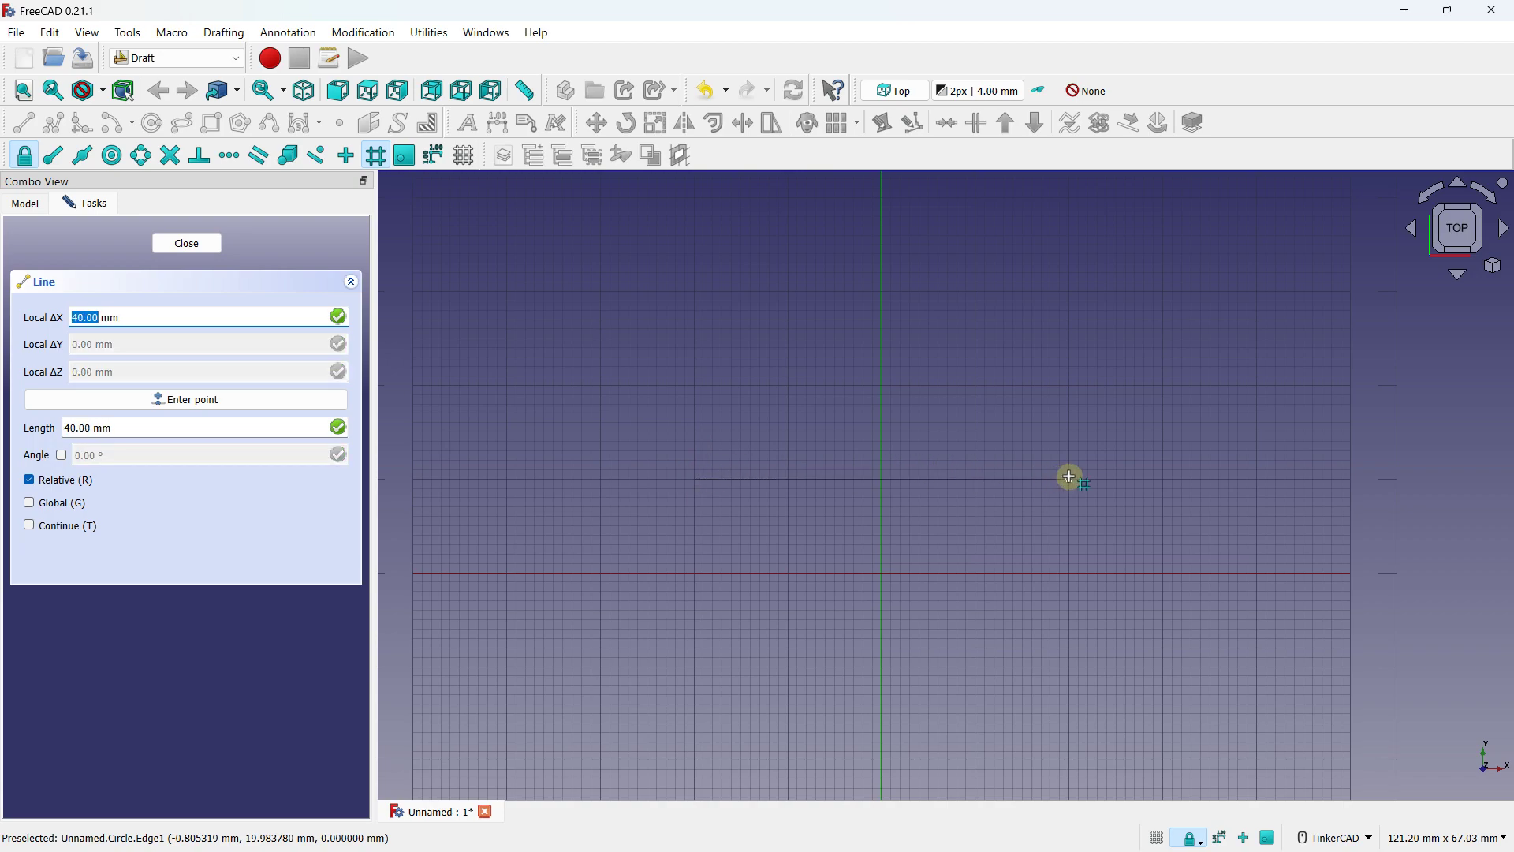
{"action": "left_click", "coordinate": [1068, 476]}
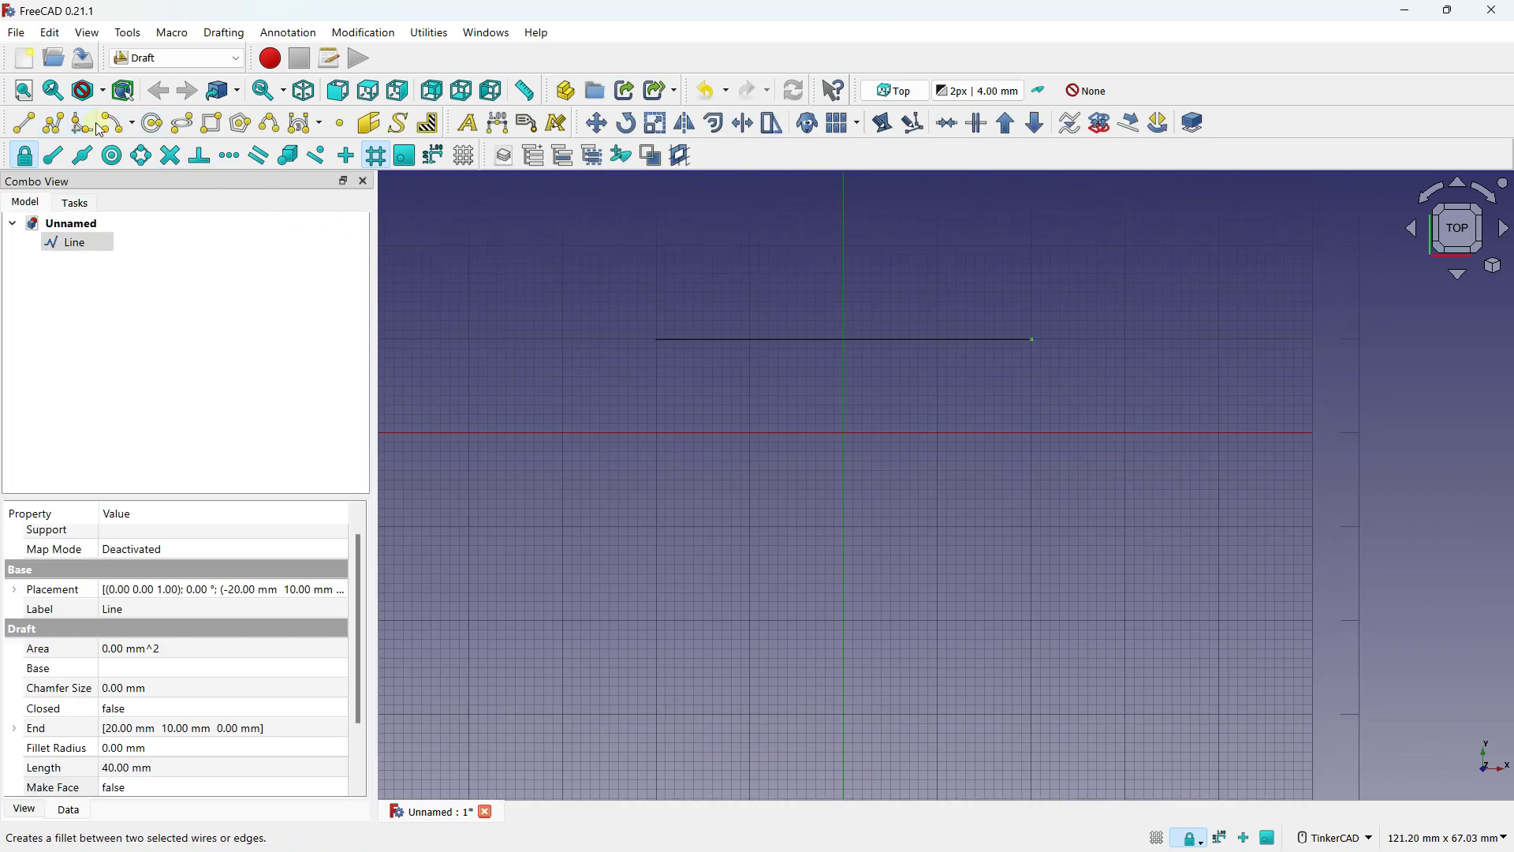
{"action": "left_click", "coordinate": [23, 122]}
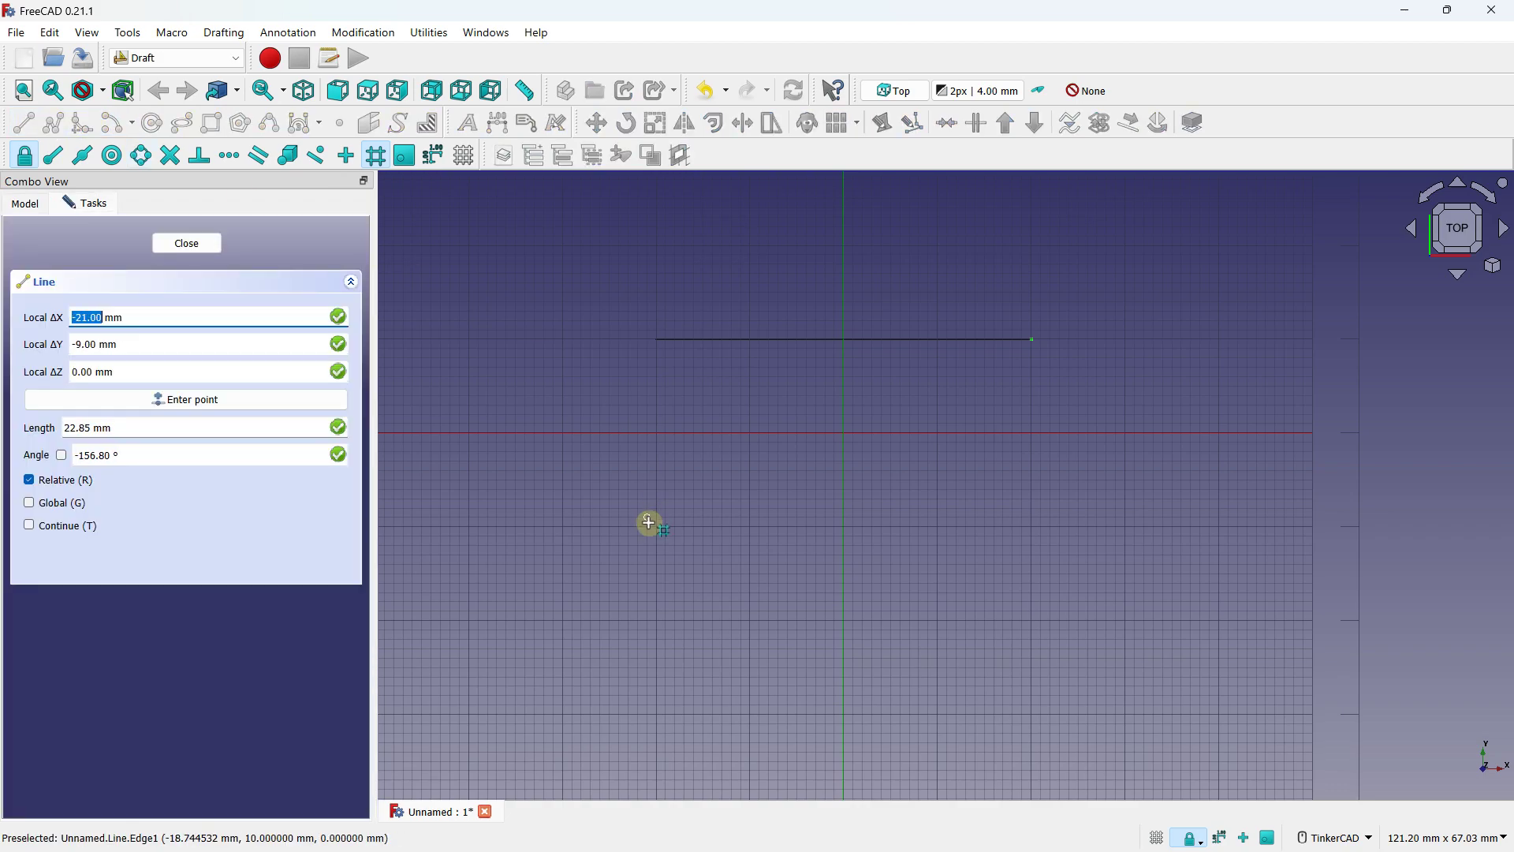
{"action": "left_click", "coordinate": [659, 525]}
{"action": "left_click", "coordinate": [1033, 526]}
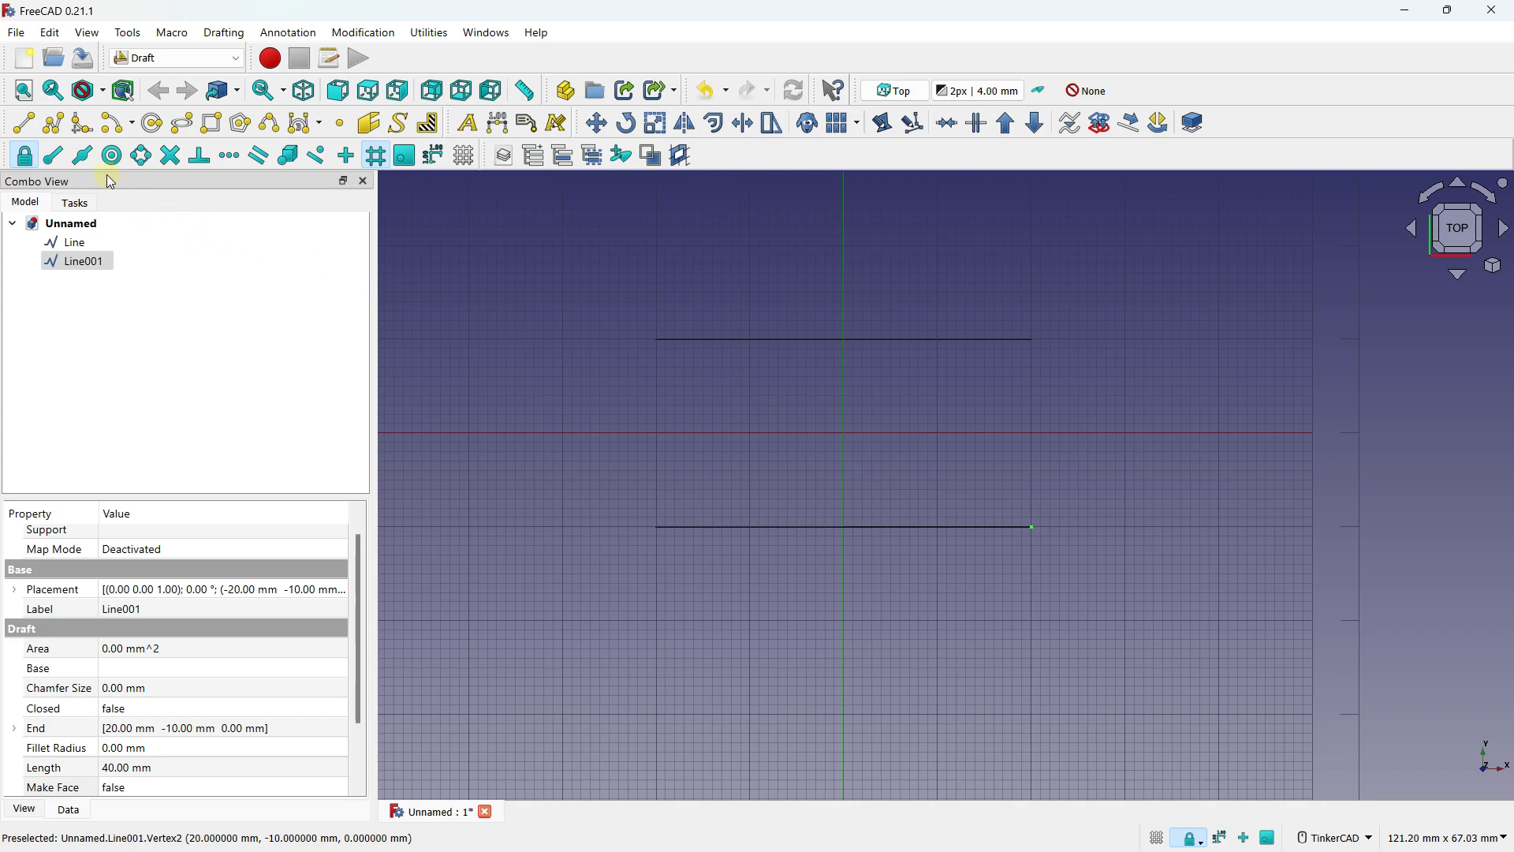
Step: Draw a centre-and-radius arc joining the left ends of the two lines
{"action": "left_click", "coordinate": [133, 127]}
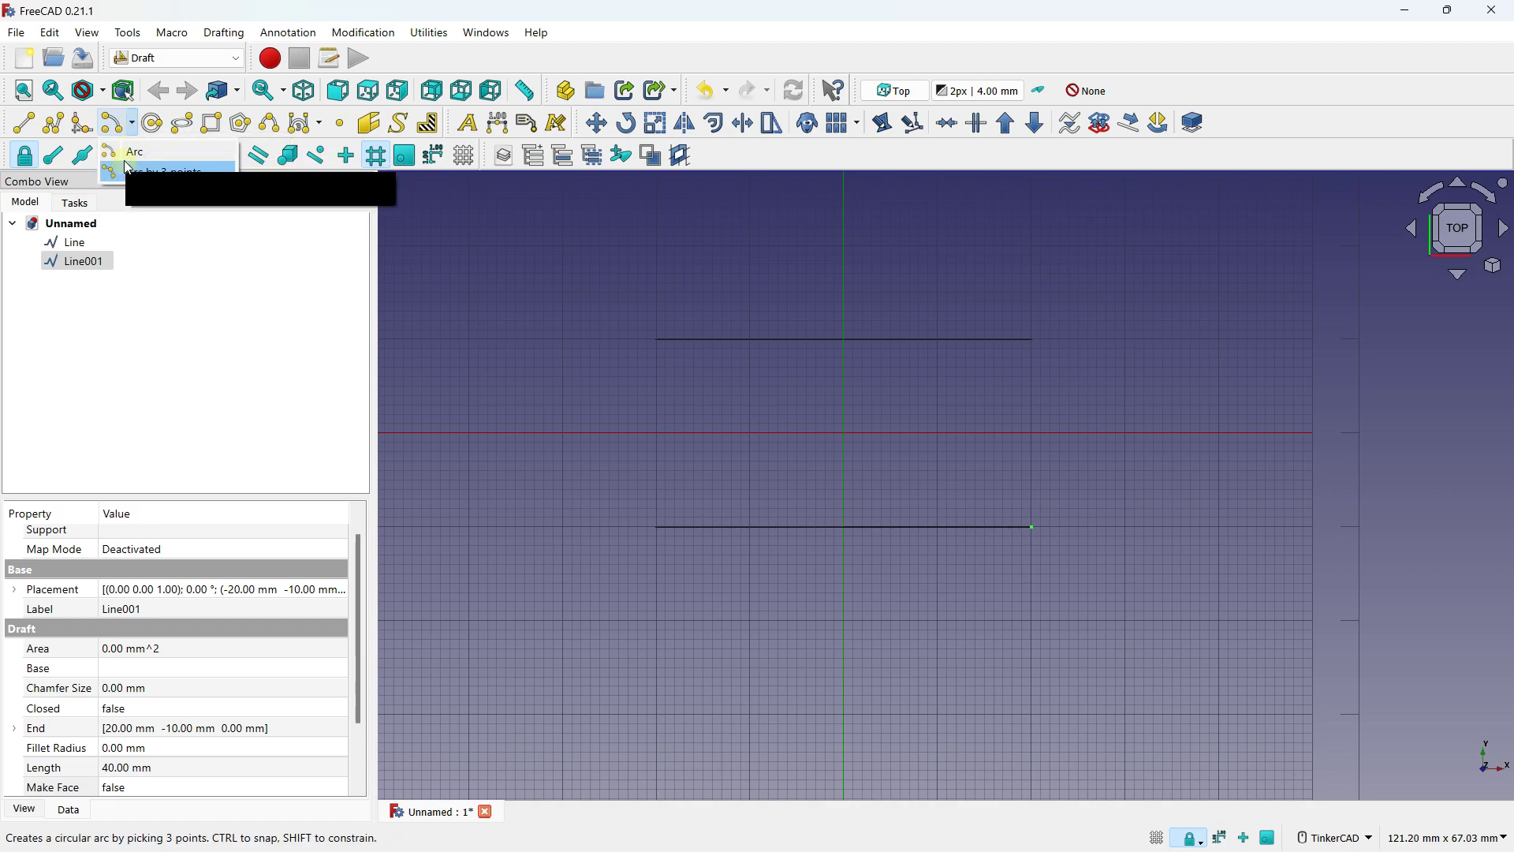
{"action": "left_click", "coordinate": [130, 161]}
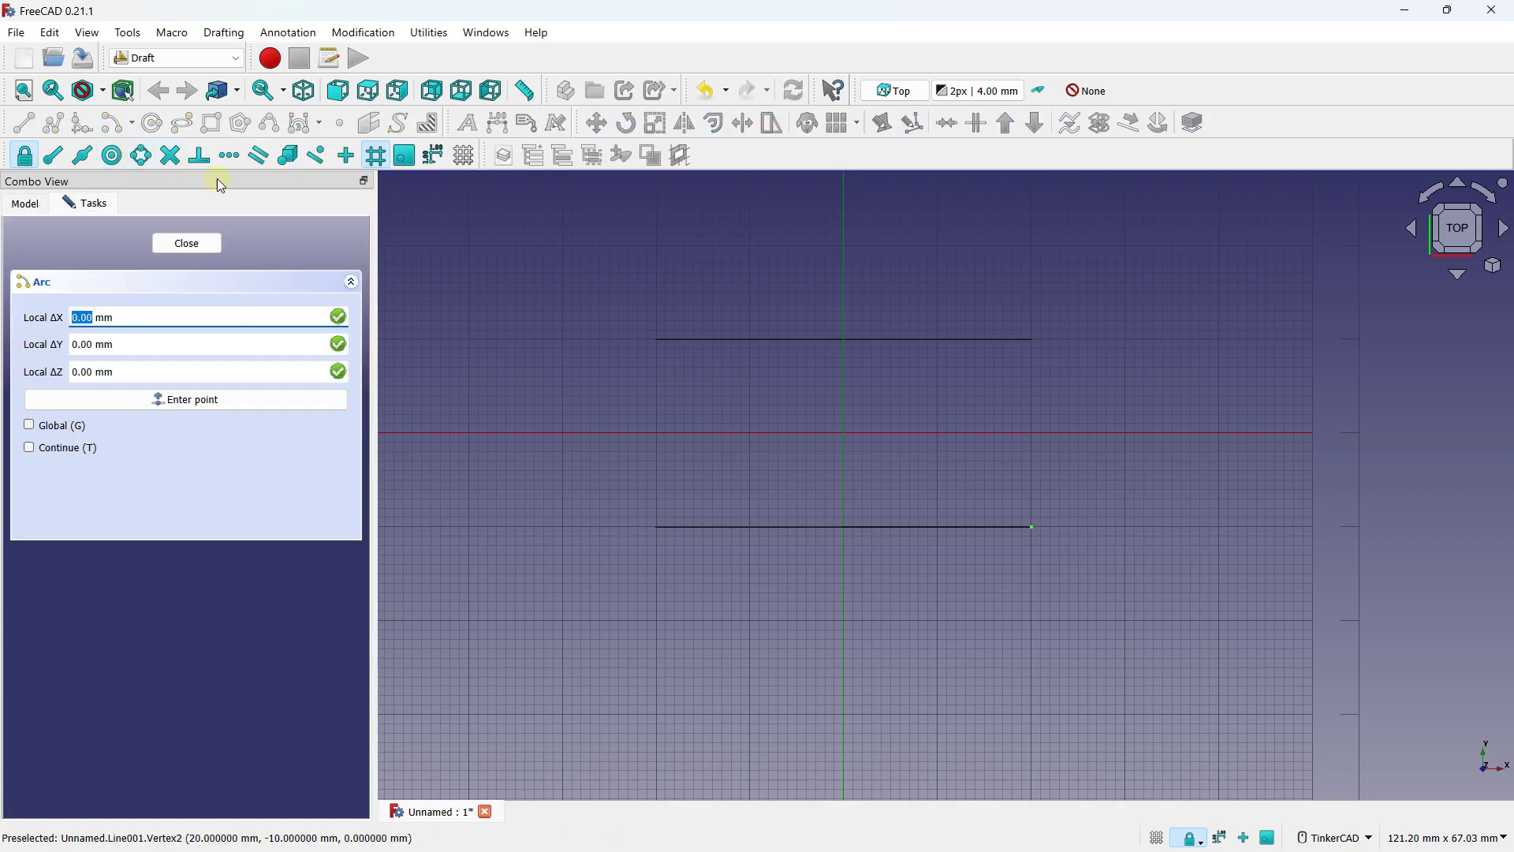
{"action": "left_click", "coordinate": [653, 432]}
{"action": "left_click", "coordinate": [656, 340]}
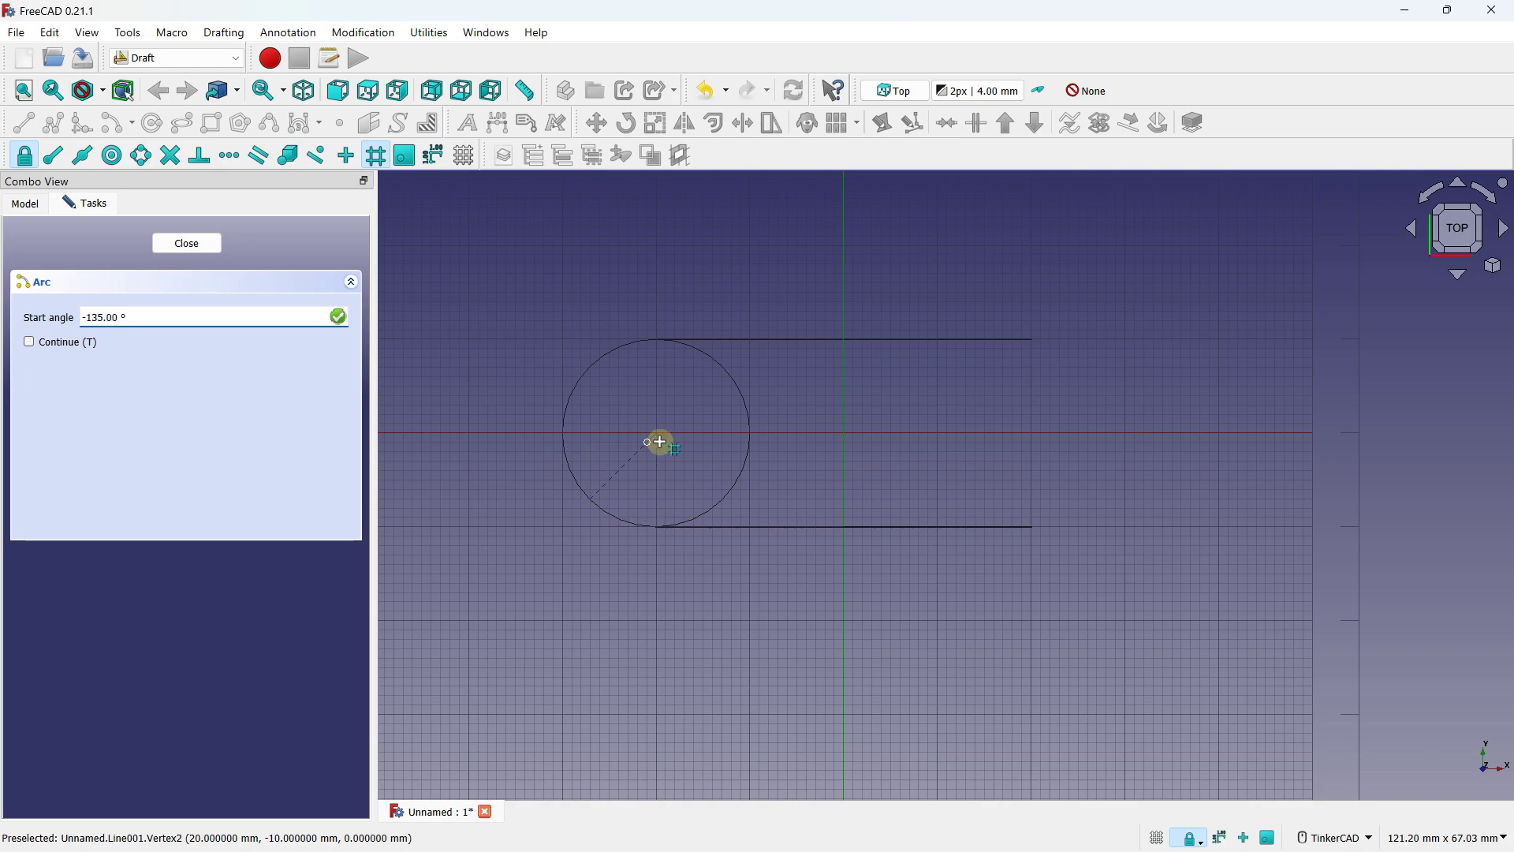
{"action": "left_click", "coordinate": [655, 339]}
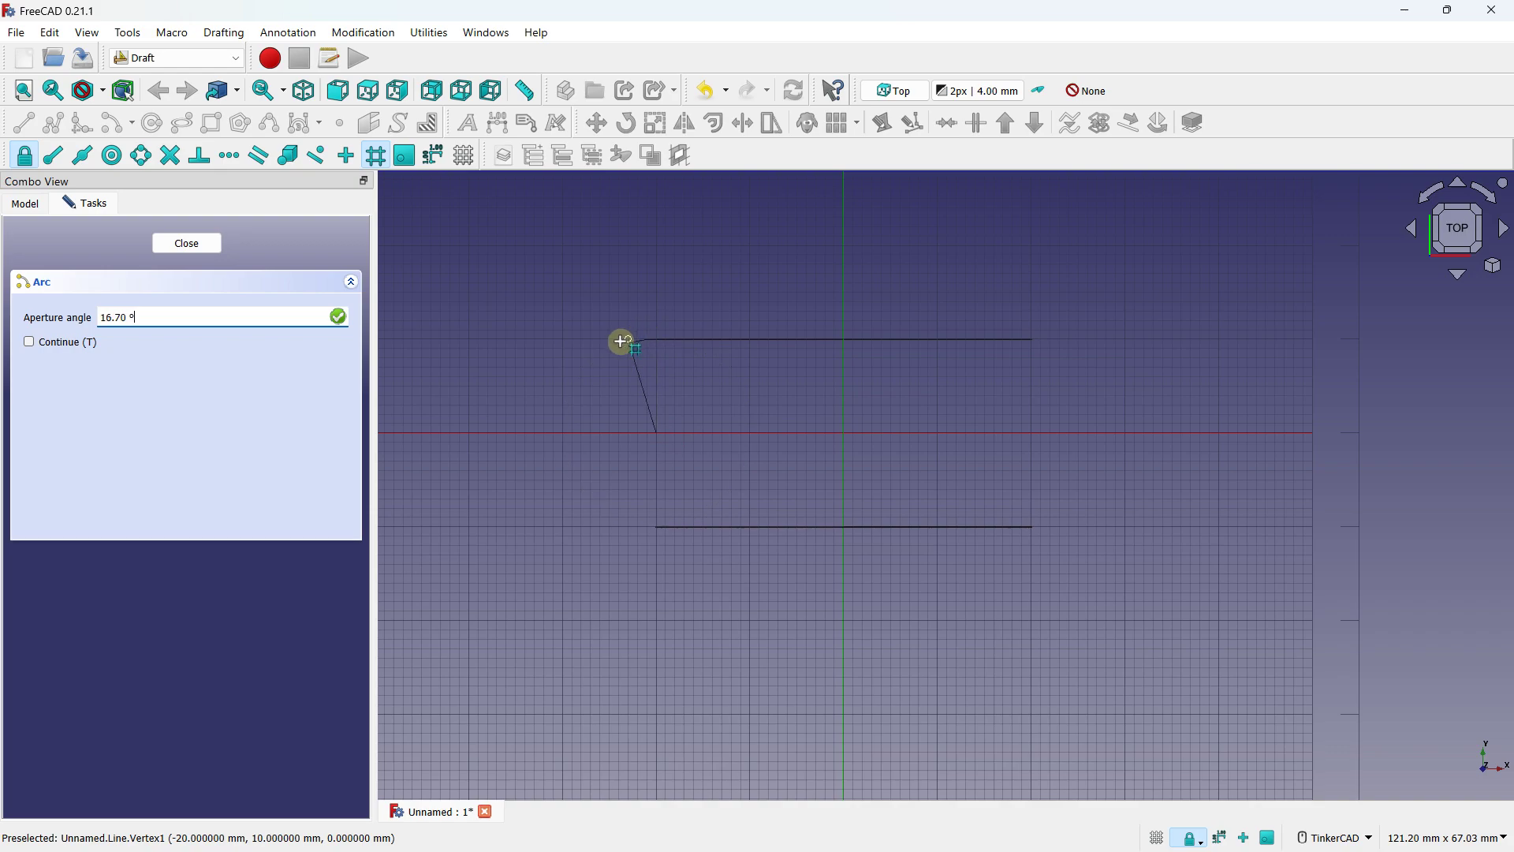
{"action": "left_click", "coordinate": [651, 524]}
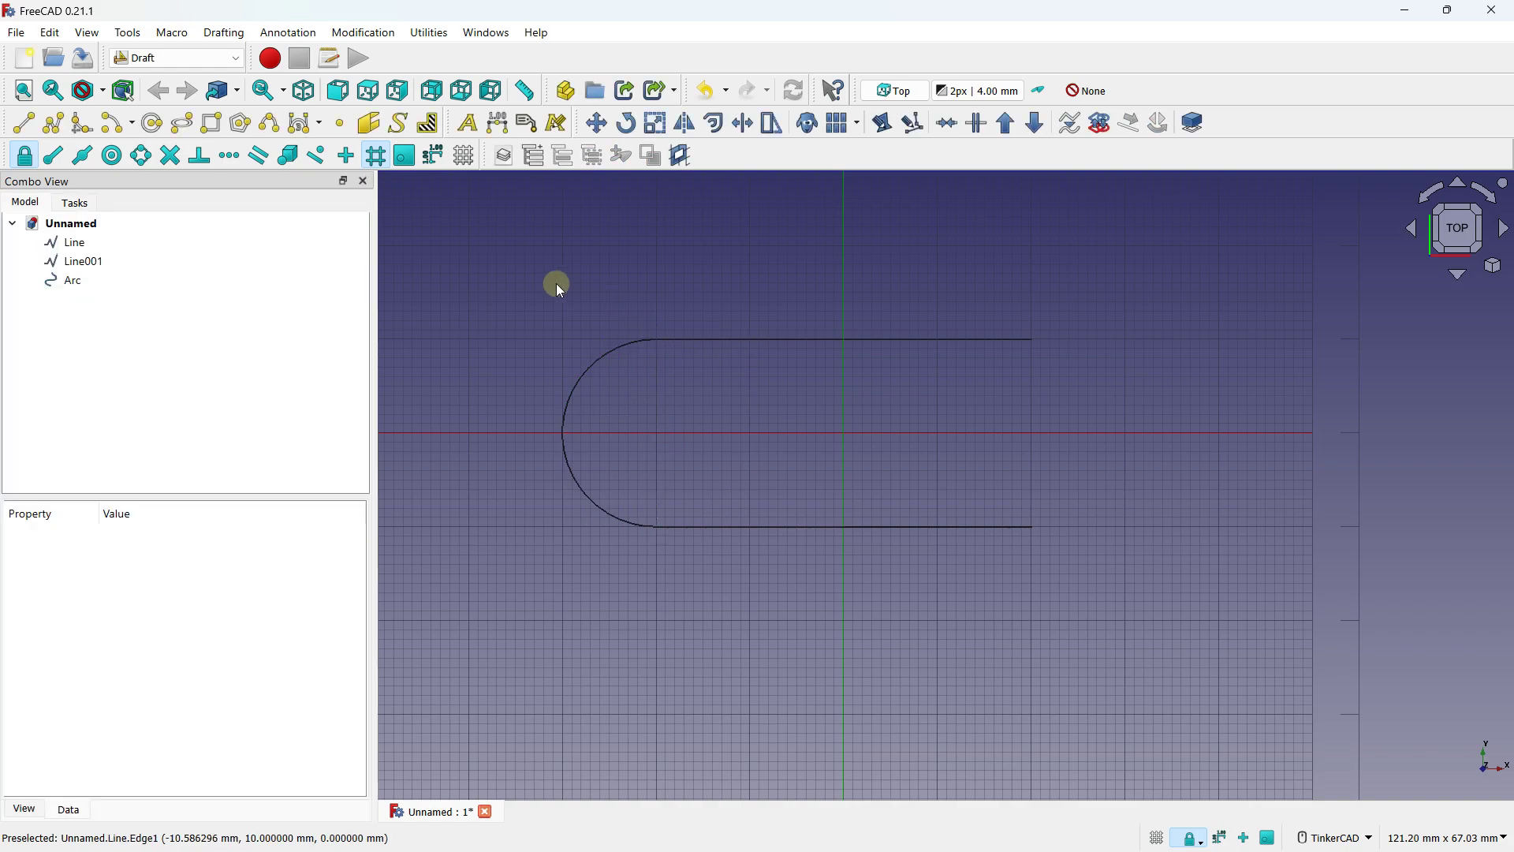
Step: Draw a 10 mm arc joining the right ends, closing the slot outline
{"action": "left_click", "coordinate": [115, 124]}
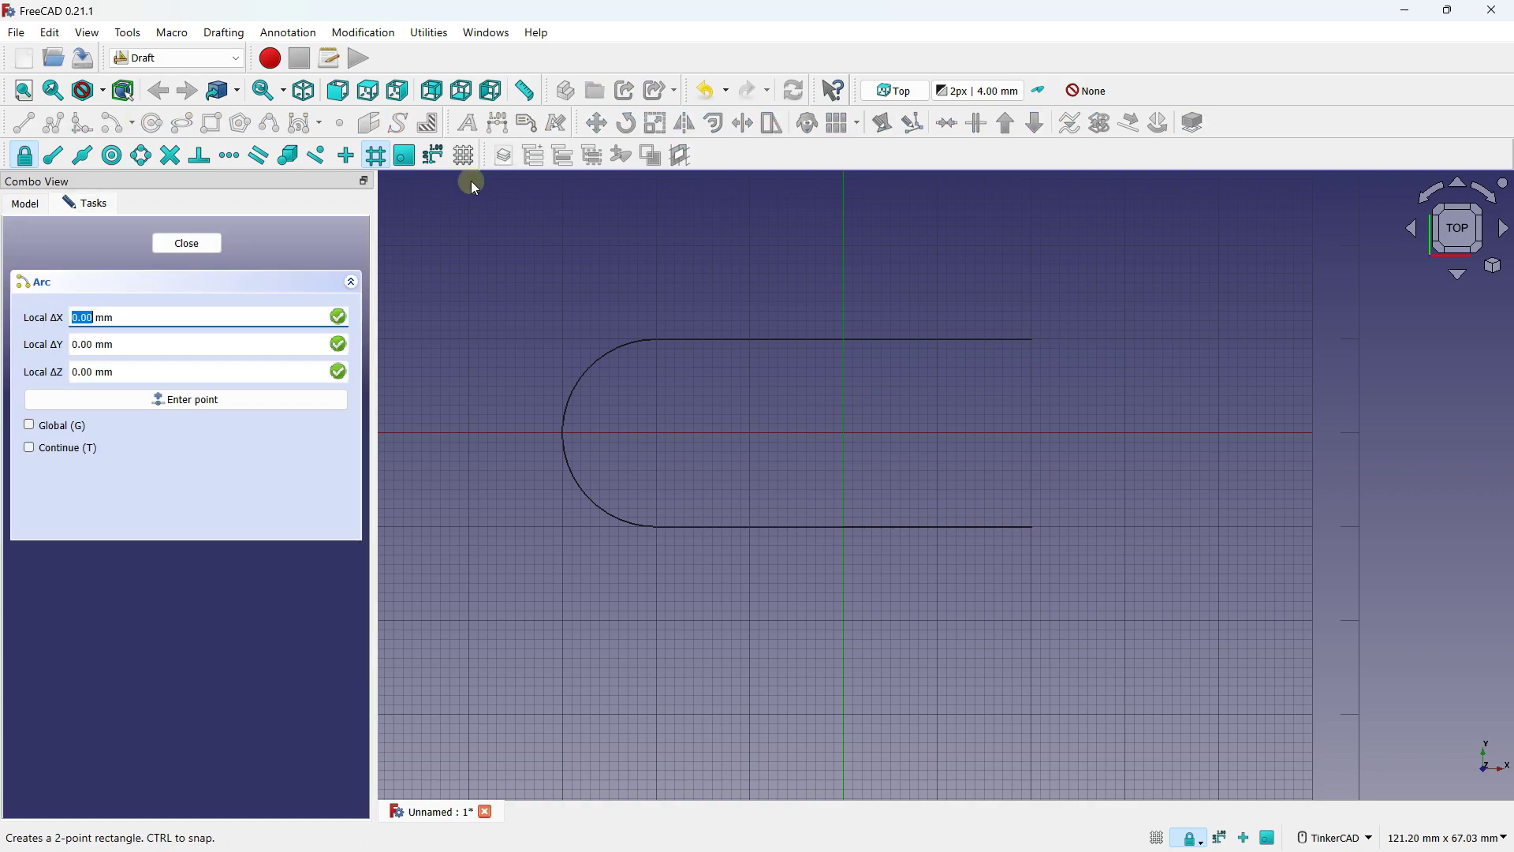
{"action": "left_click", "coordinate": [1032, 428]}
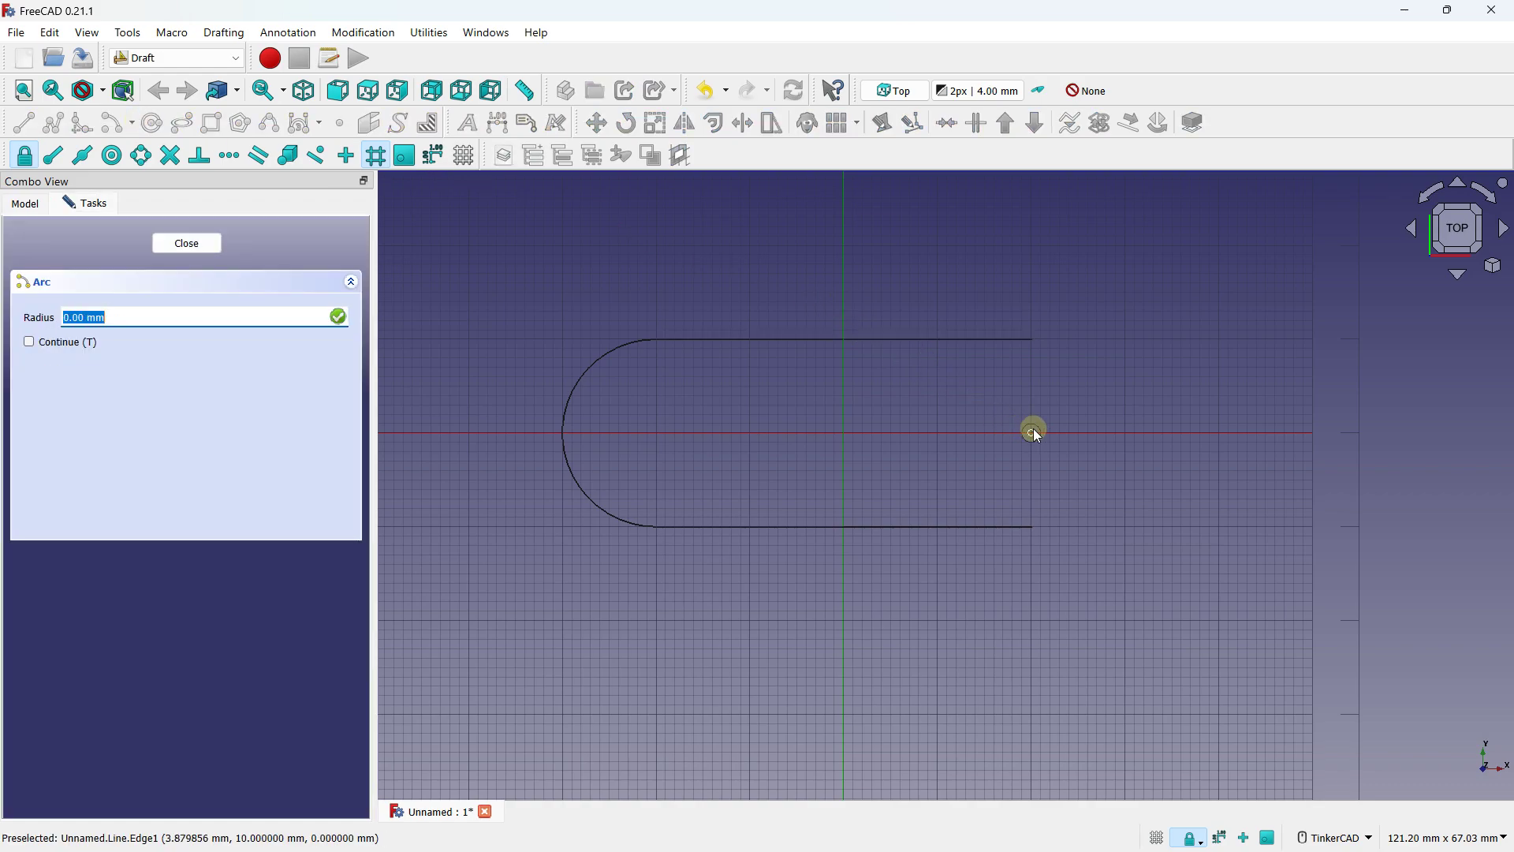
{"action": "left_click", "coordinate": [1032, 338]}
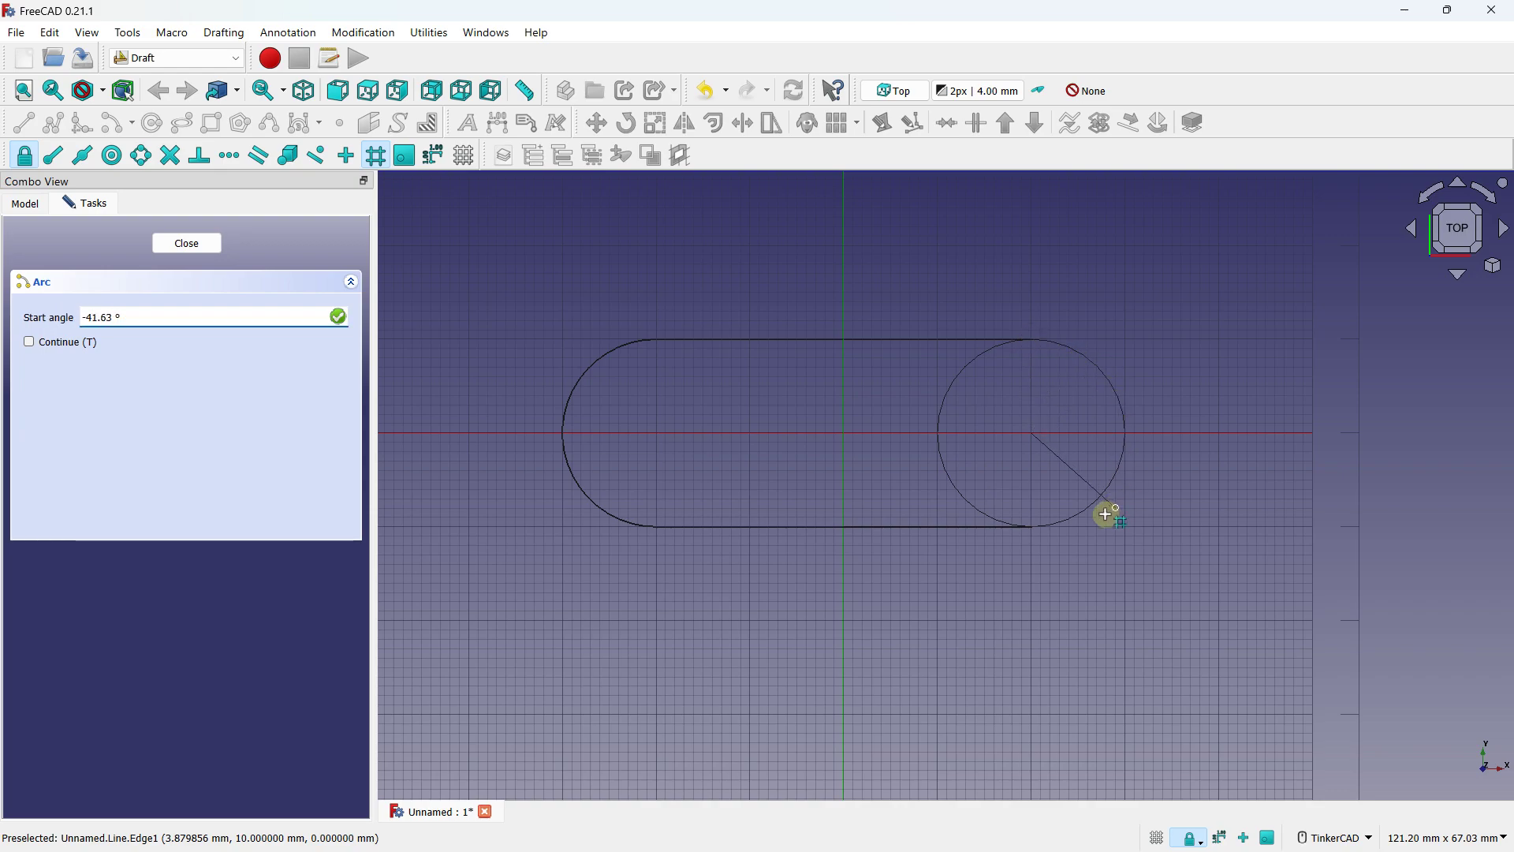
{"action": "left_click", "coordinate": [1031, 526]}
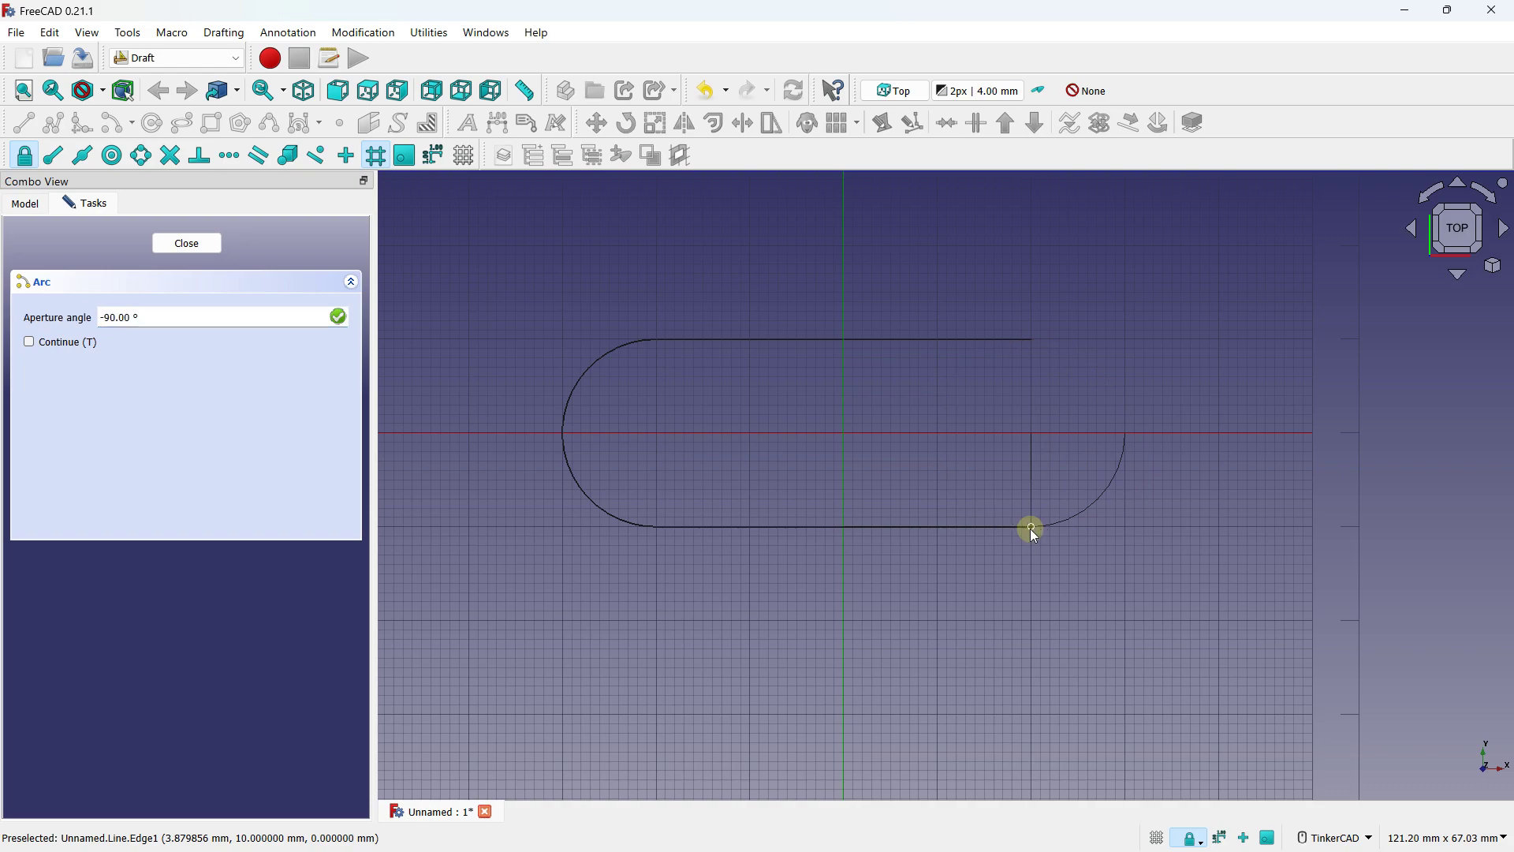
{"action": "left_click", "coordinate": [1032, 339]}
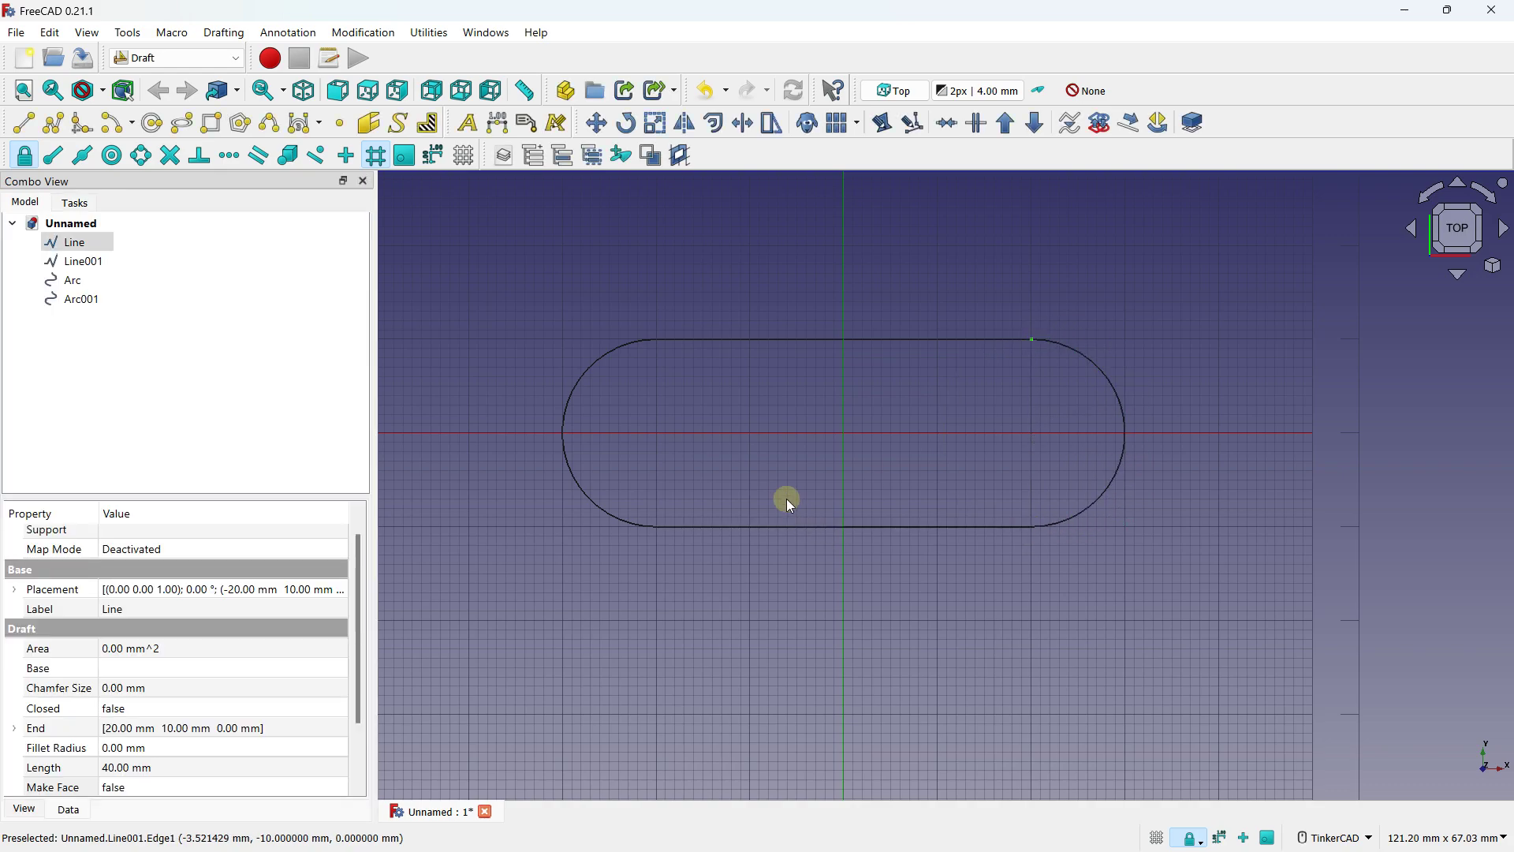
{"action": "left_click", "coordinate": [636, 287]}
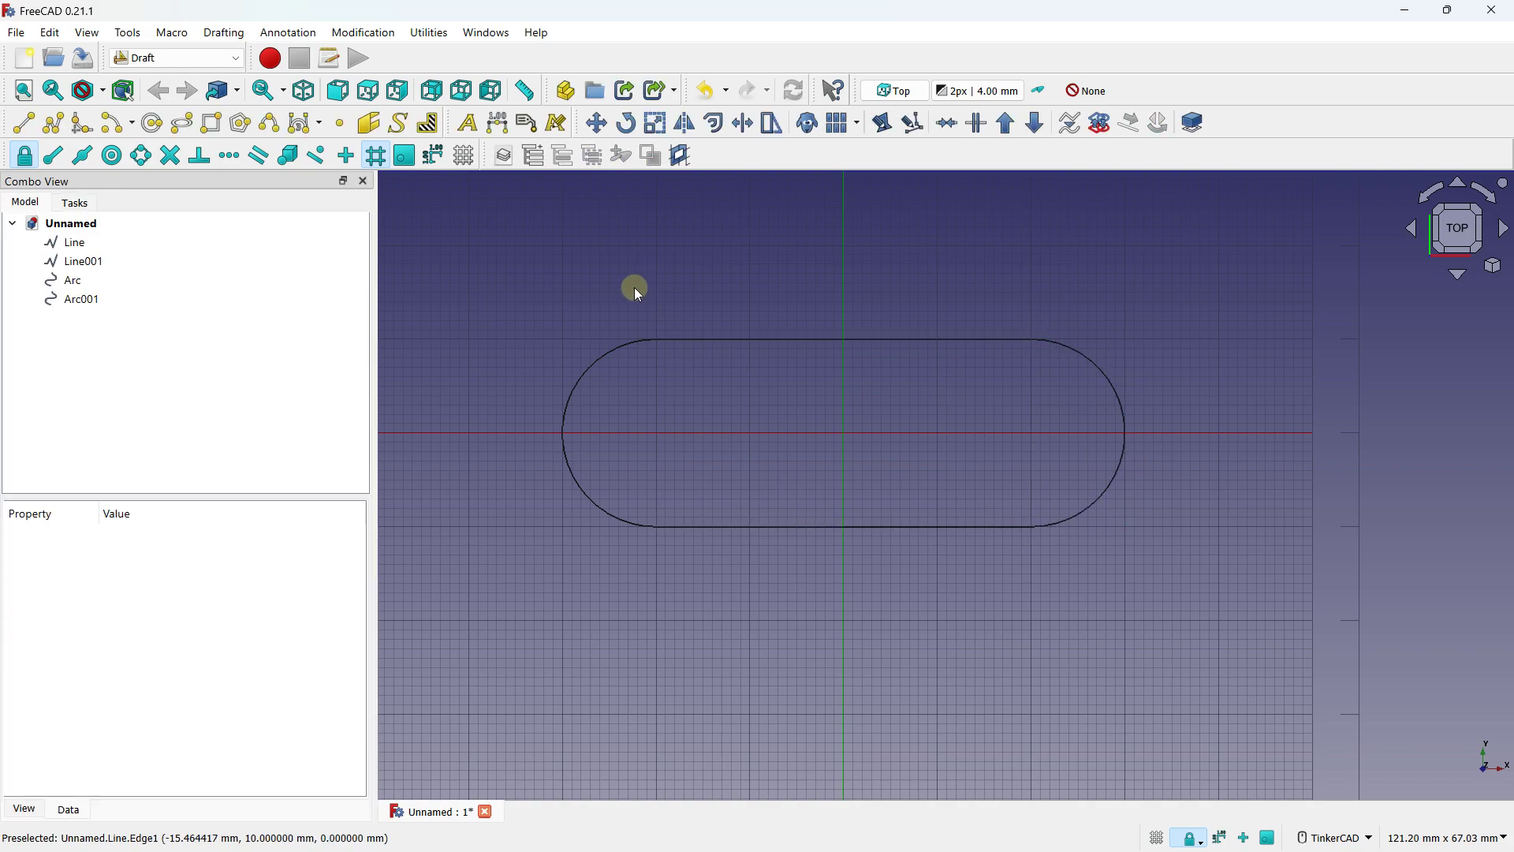
Step: Draw two 6 mm radius hole circles centred on the left and right arc centres
{"action": "left_click", "coordinate": [152, 122]}
{"action": "left_click", "coordinate": [657, 431]}
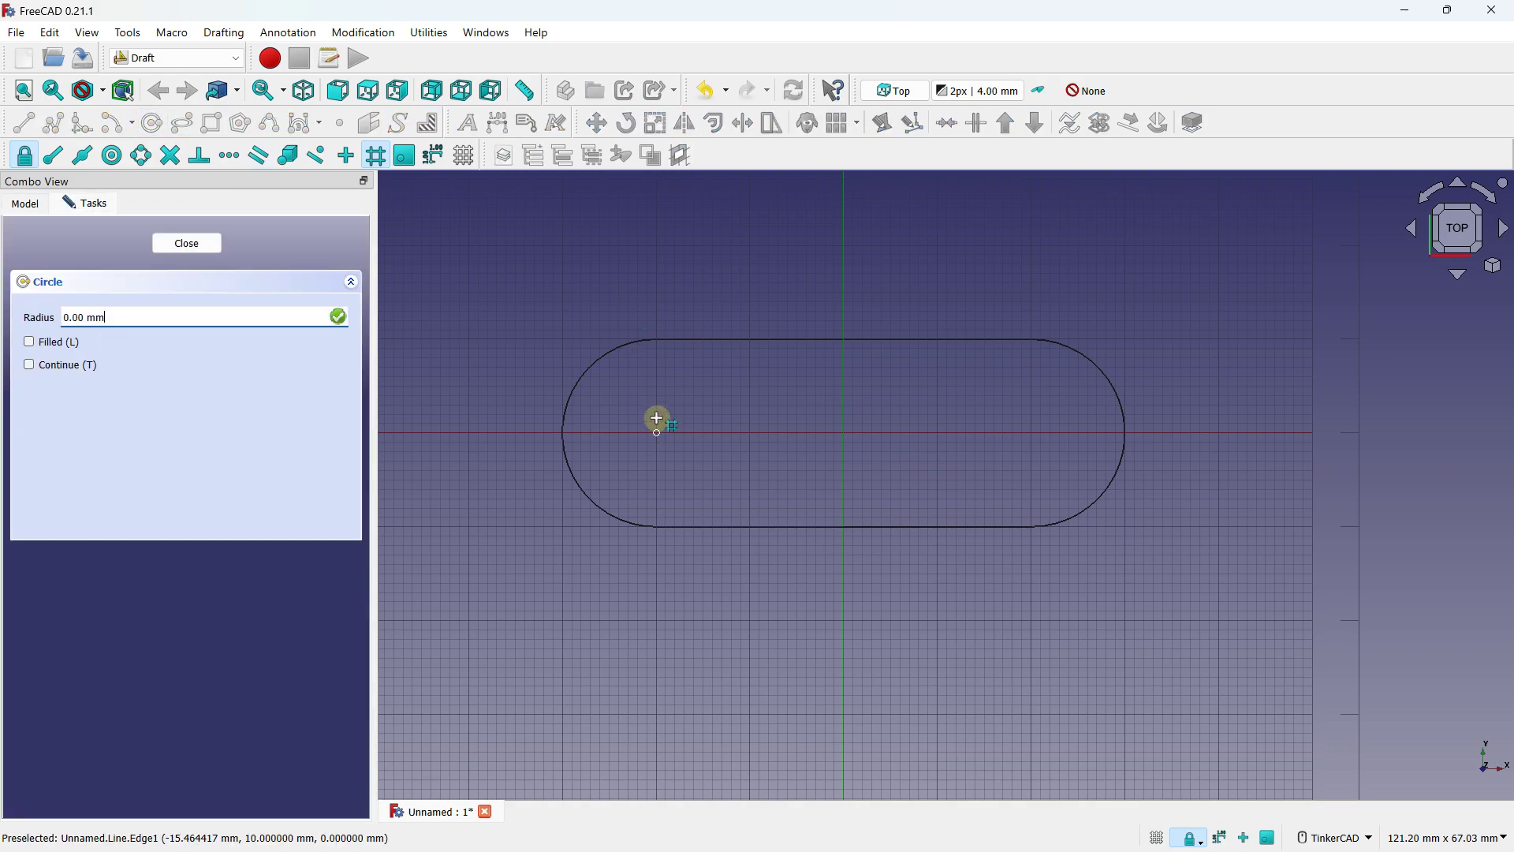
{"action": "left_click", "coordinate": [659, 375]}
{"action": "left_click", "coordinate": [152, 122]}
{"action": "left_click", "coordinate": [1032, 430]}
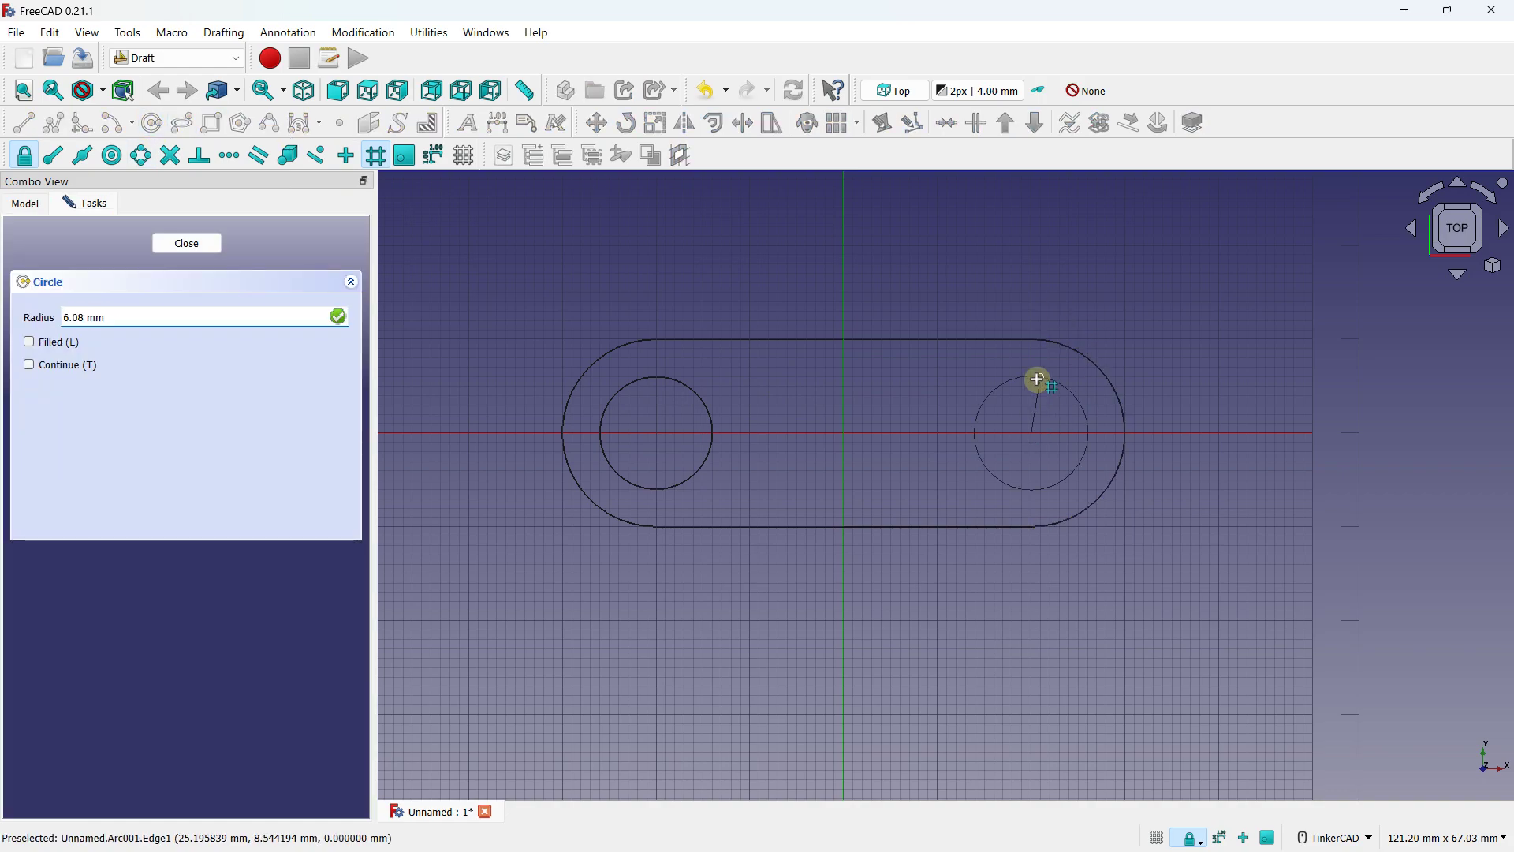
{"action": "left_click", "coordinate": [1033, 378]}
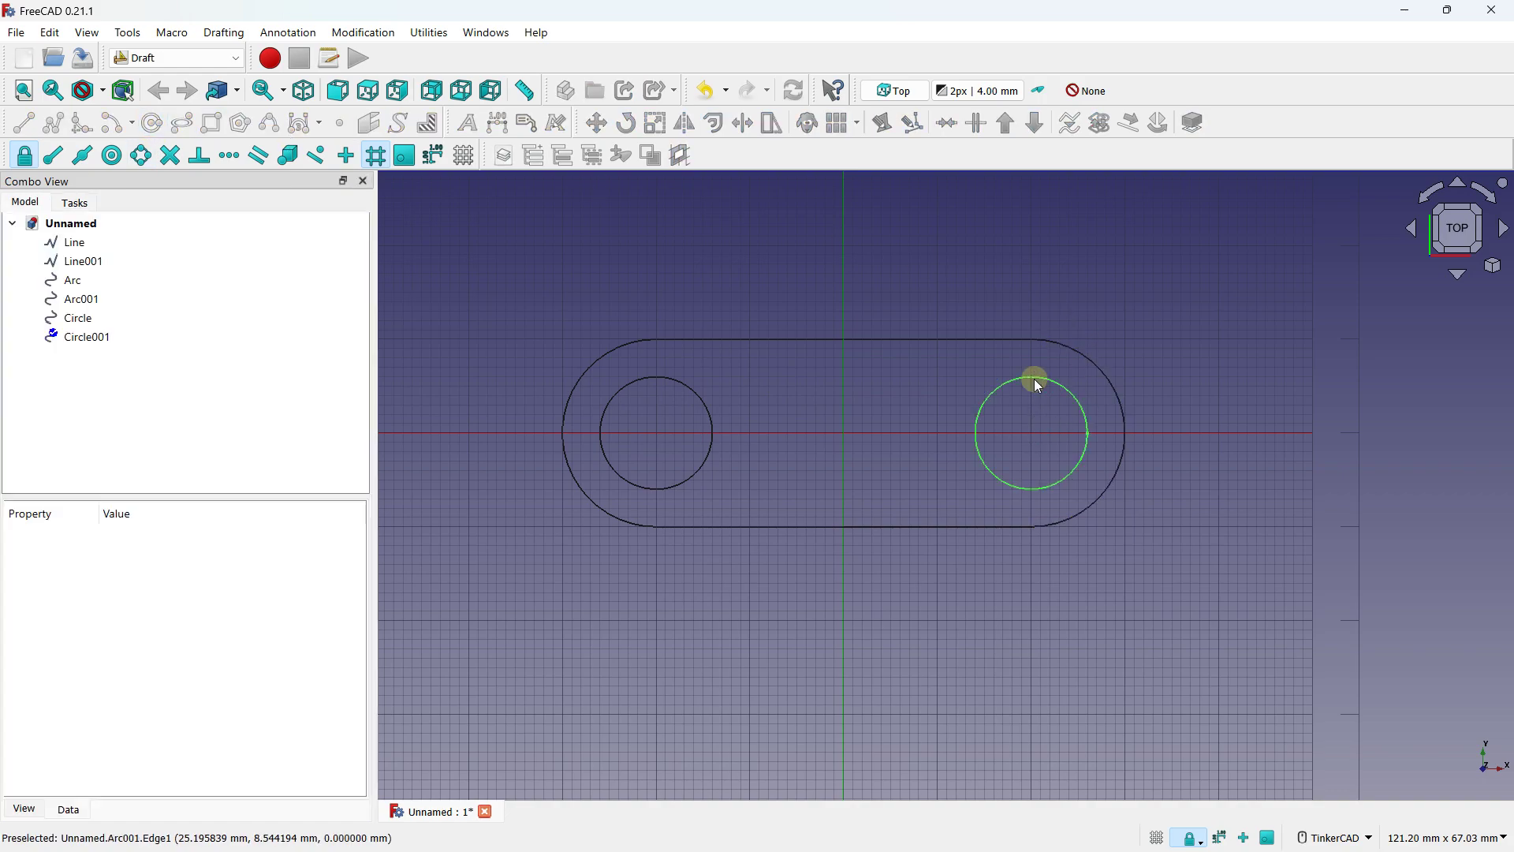
Step: Start a polyline above the slot: first point, a point straight up, then a short horizontal top edge
{"action": "left_click", "coordinate": [788, 316]}
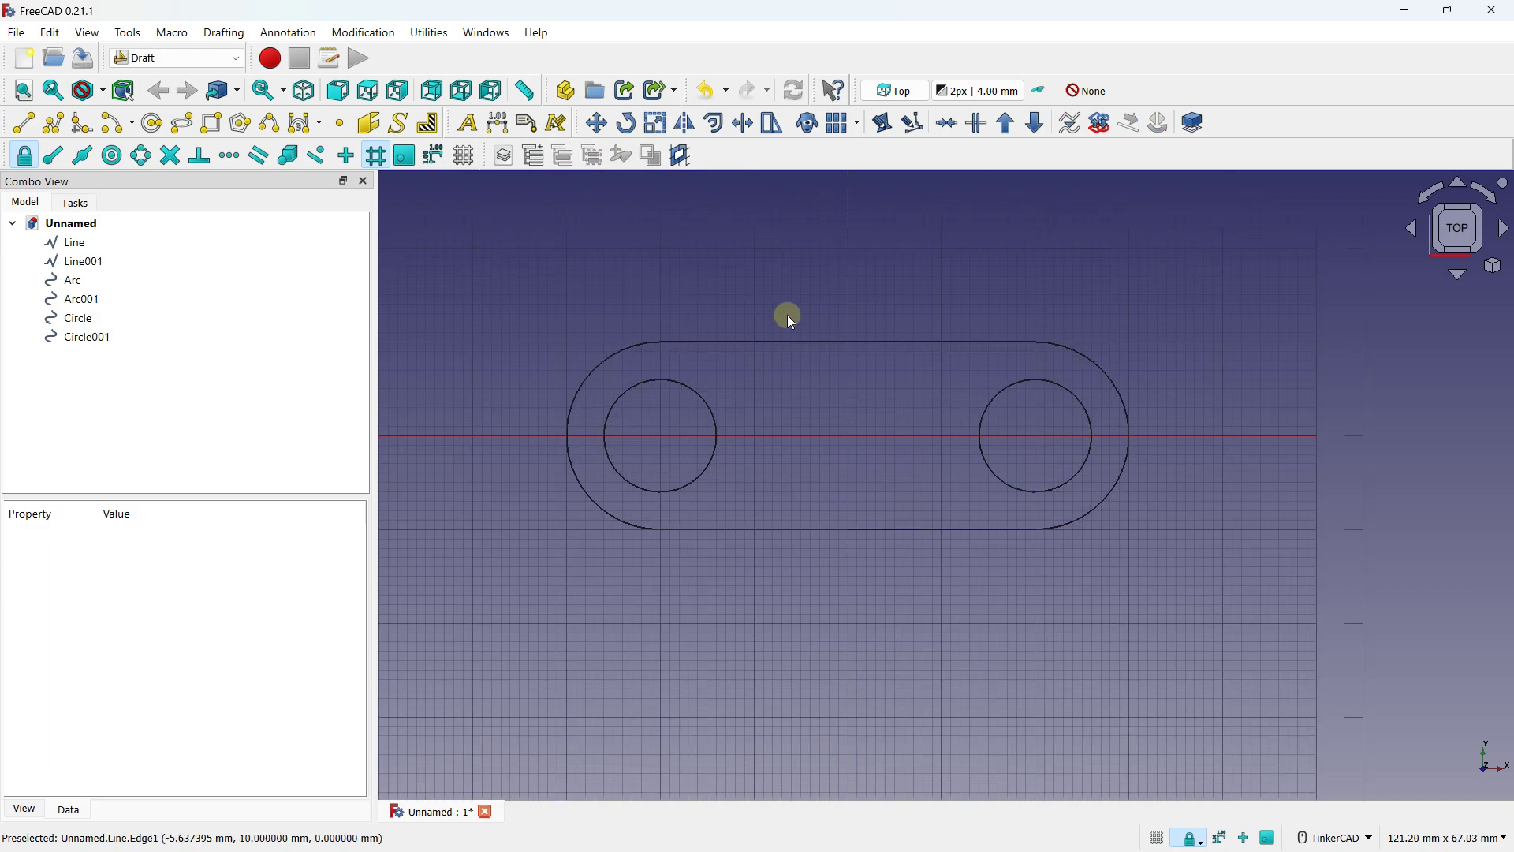
{"action": "scroll", "coordinate": [699, 294], "scroll_direction": "up", "scroll_amount": 2}
{"action": "scroll", "coordinate": [747, 426], "scroll_direction": "down", "scroll_amount": 3}
{"action": "scroll", "coordinate": [699, 391], "scroll_direction": "up", "scroll_amount": 2}
{"action": "middle_click_drag", "start_coordinate": [697, 388], "coordinate": [675, 534]}
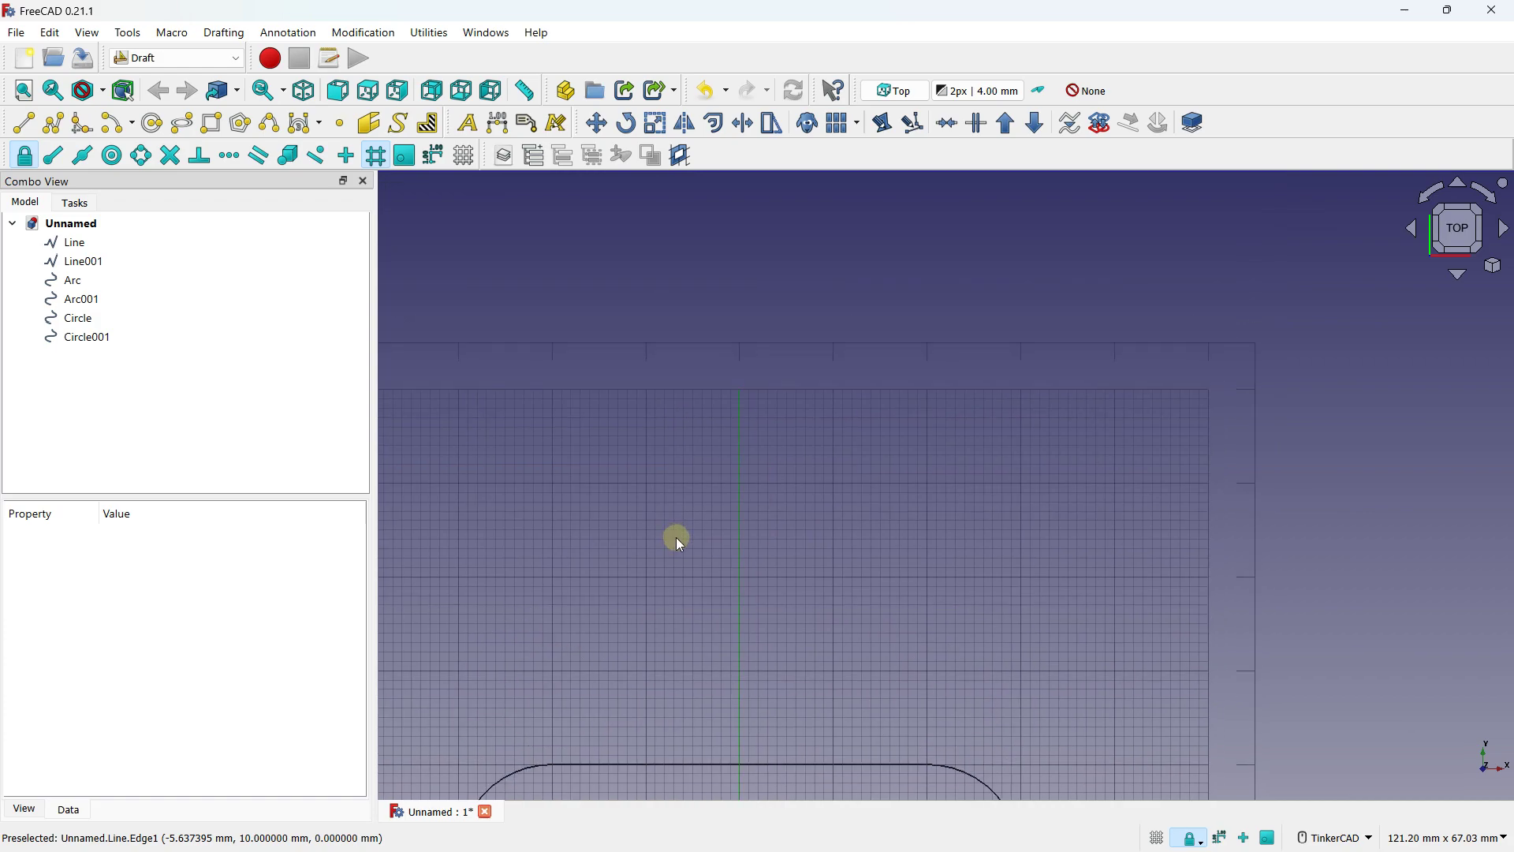
{"action": "left_click", "coordinate": [56, 122]}
{"action": "middle_click_drag", "start_coordinate": [545, 596], "coordinate": [664, 485]}
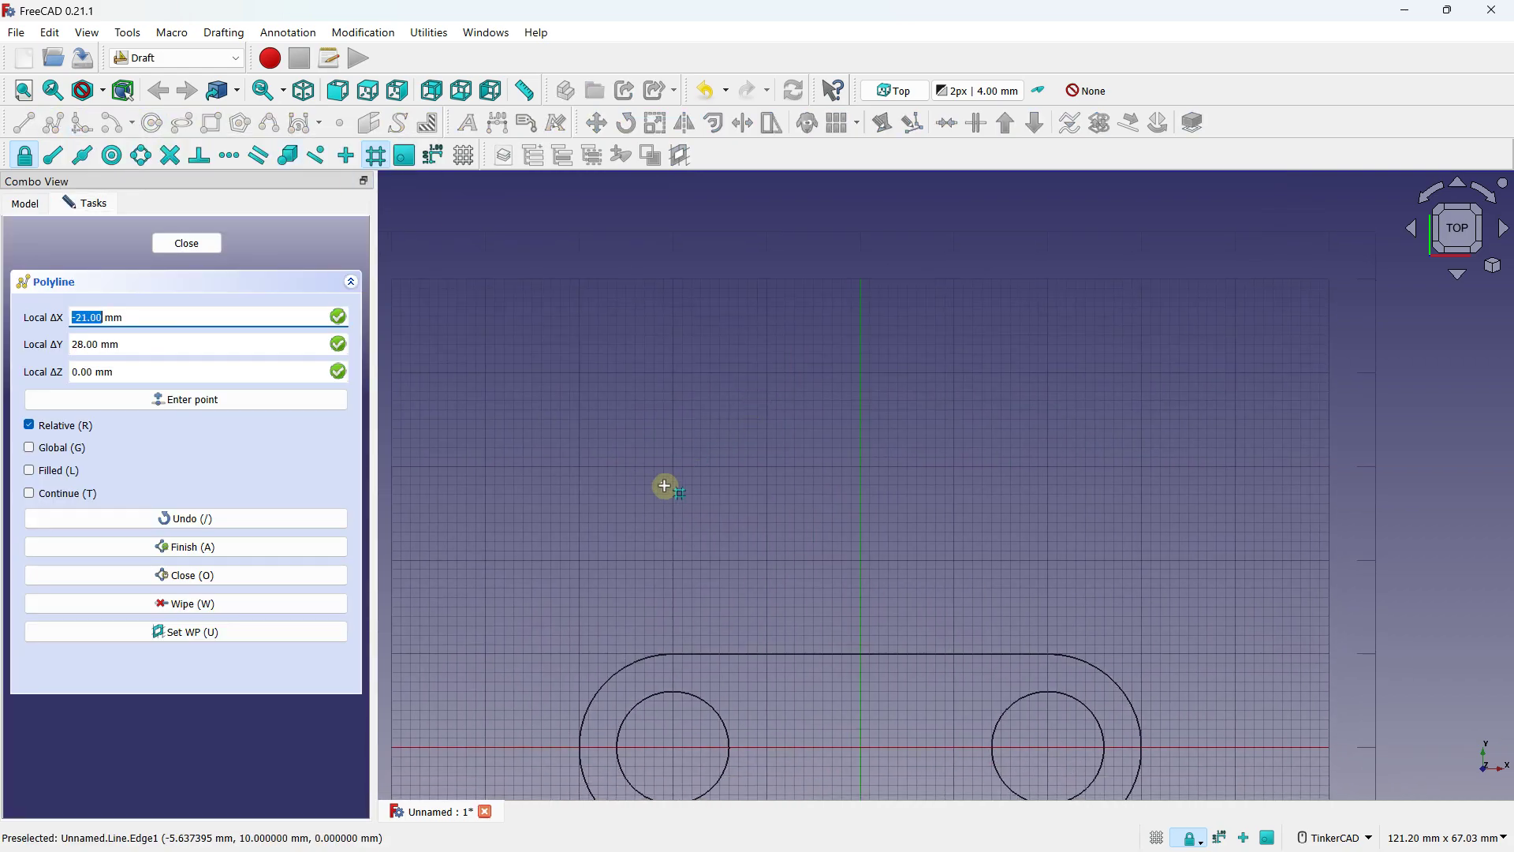
{"action": "left_click", "coordinate": [671, 464]}
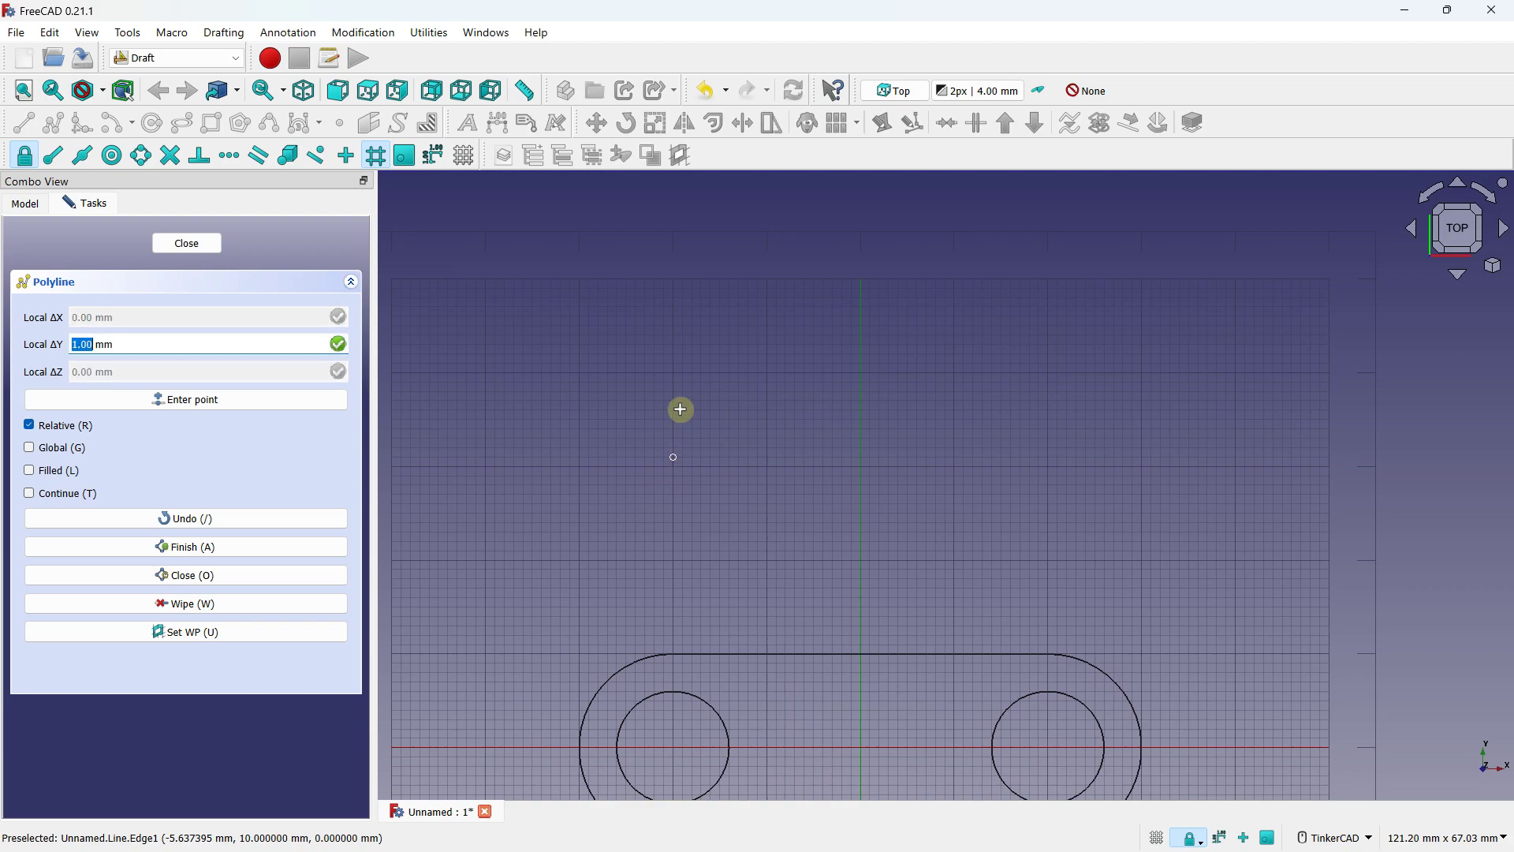
{"action": "left_click", "coordinate": [673, 373]}
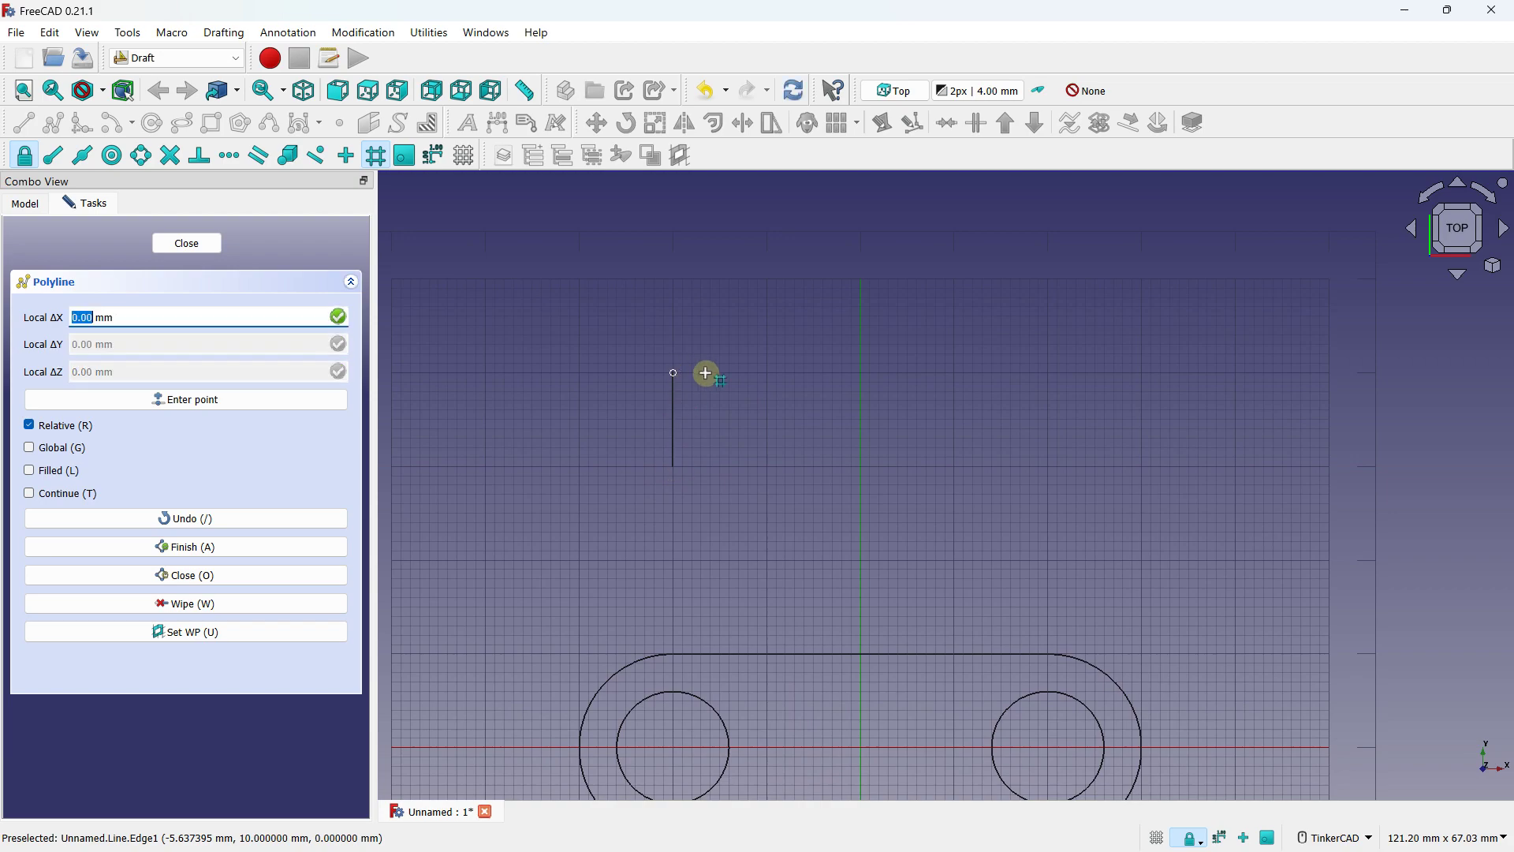
{"action": "left_click", "coordinate": [768, 373]}
Step: Add the taper's upper-right, lower-right and bottom corners, closing the polyline at its start point
{"action": "left_click", "coordinate": [953, 342]}
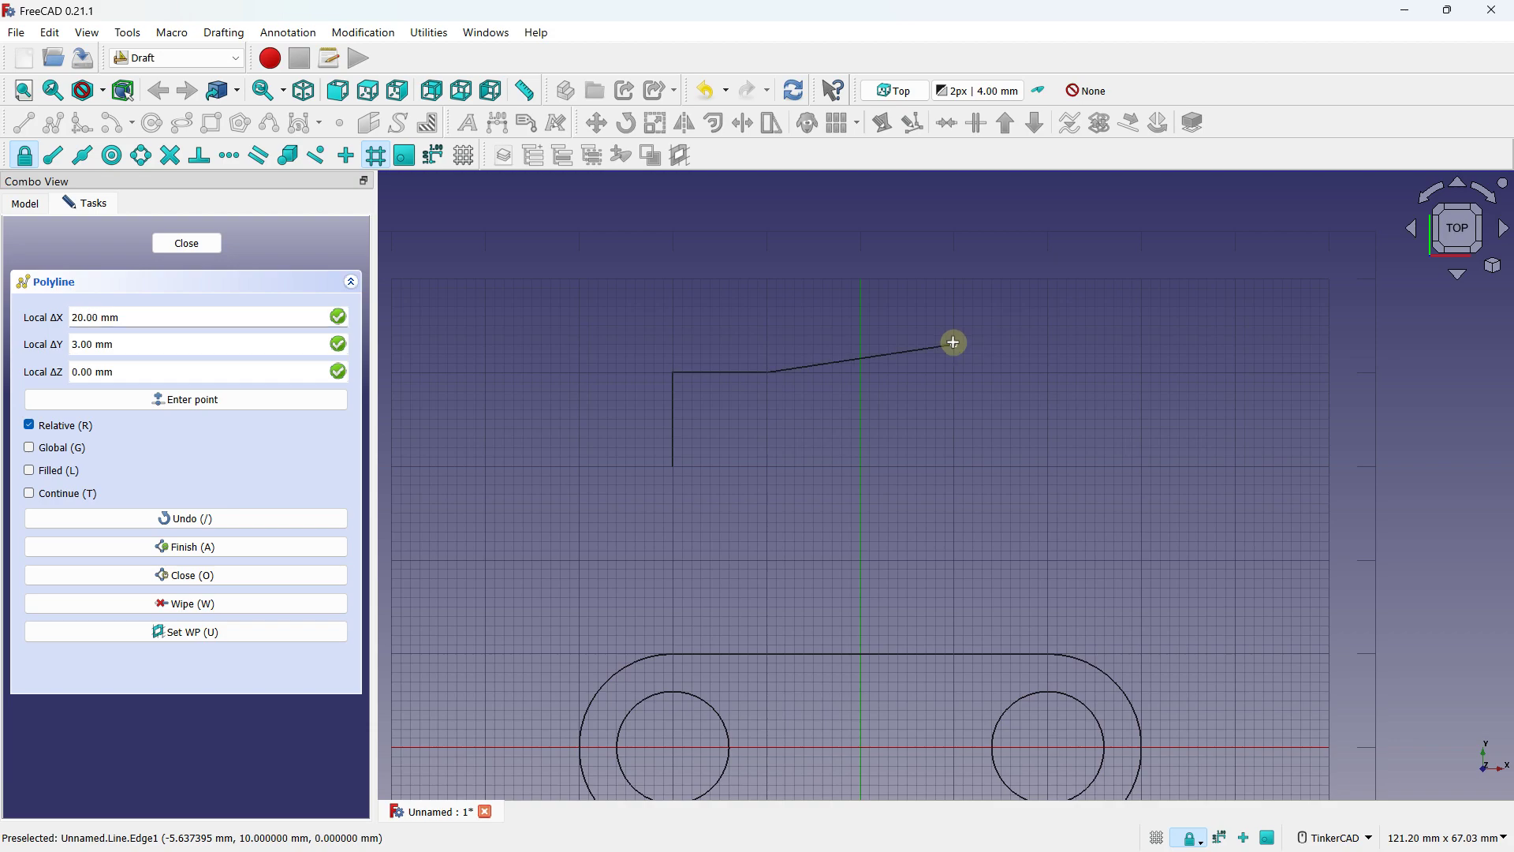
{"action": "left_click", "coordinate": [959, 493]}
{"action": "left_click", "coordinate": [769, 466]}
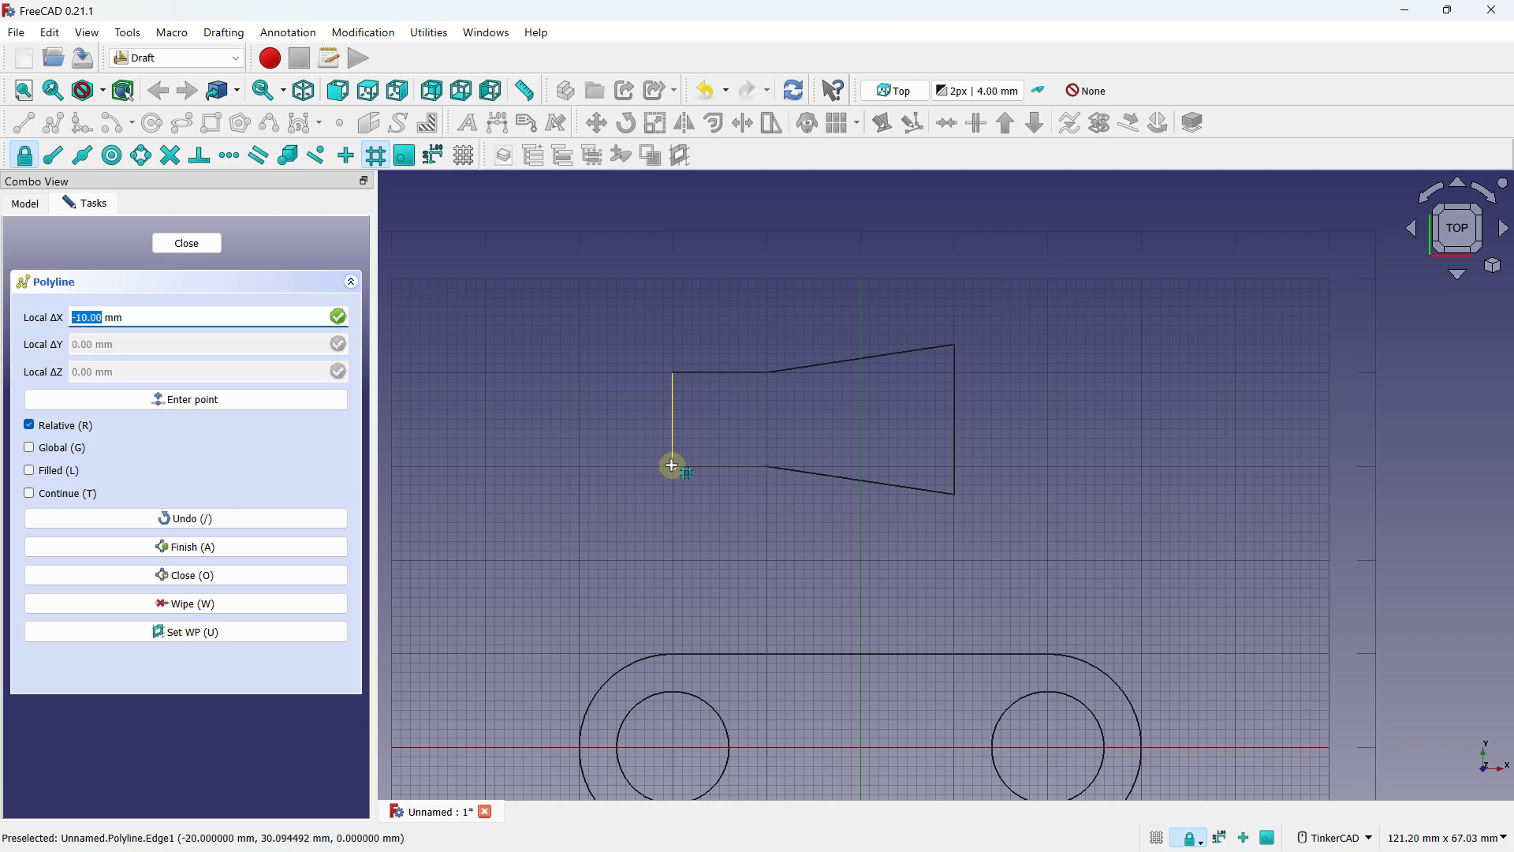
{"action": "left_click", "coordinate": [672, 465]}
{"action": "scroll", "coordinate": [669, 422], "scroll_direction": "down", "scroll_amount": 4}
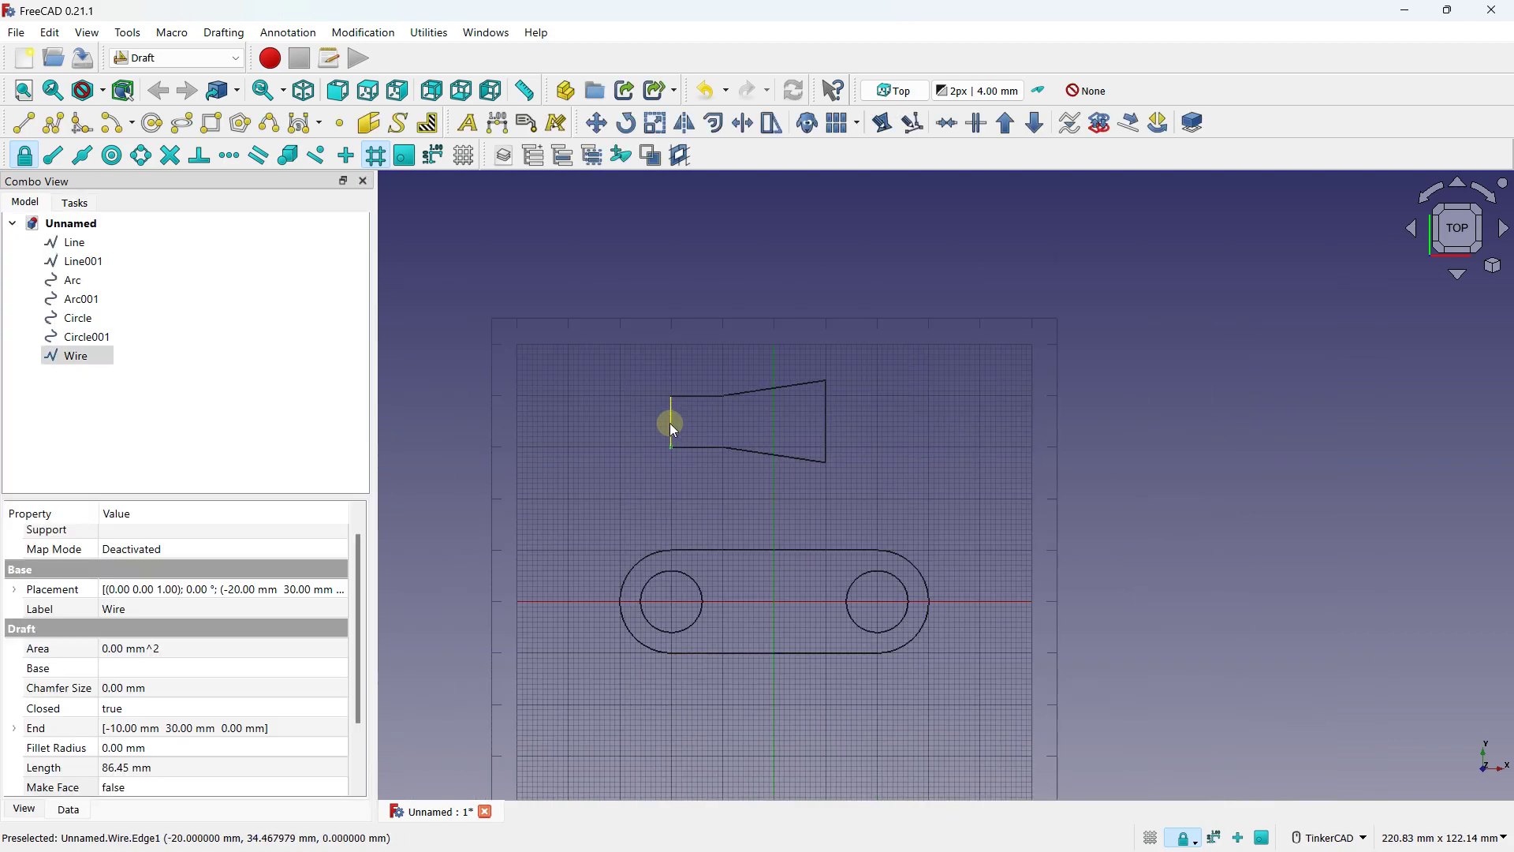
Step: Draw a rectangle right of the tapered shape by placing two opposite corners
{"action": "left_click", "coordinate": [210, 123]}
{"action": "scroll", "coordinate": [955, 453], "scroll_direction": "up", "scroll_amount": 2}
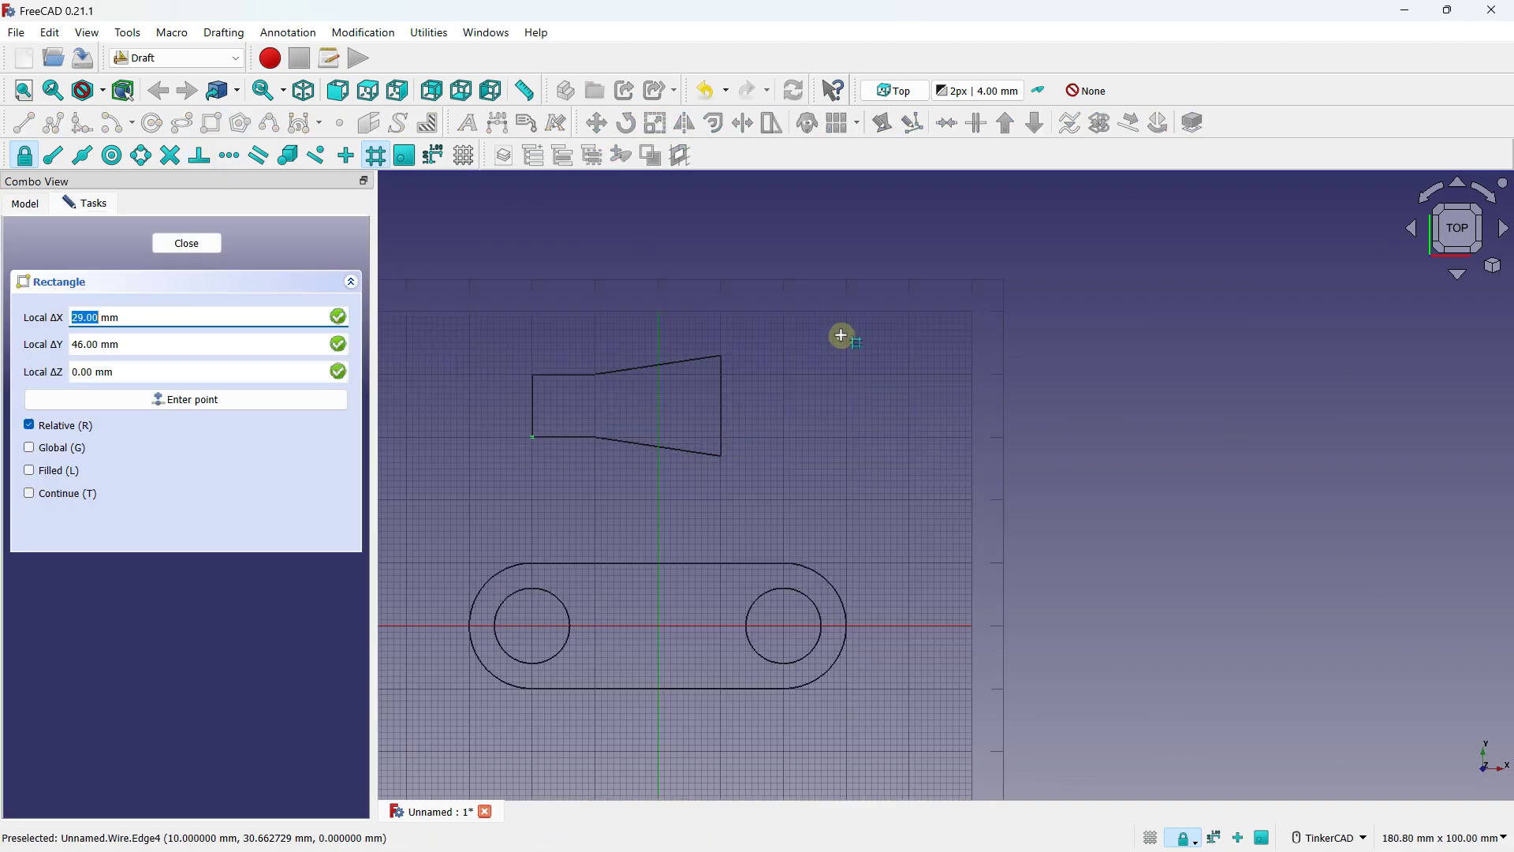
{"action": "left_click", "coordinate": [903, 349]}
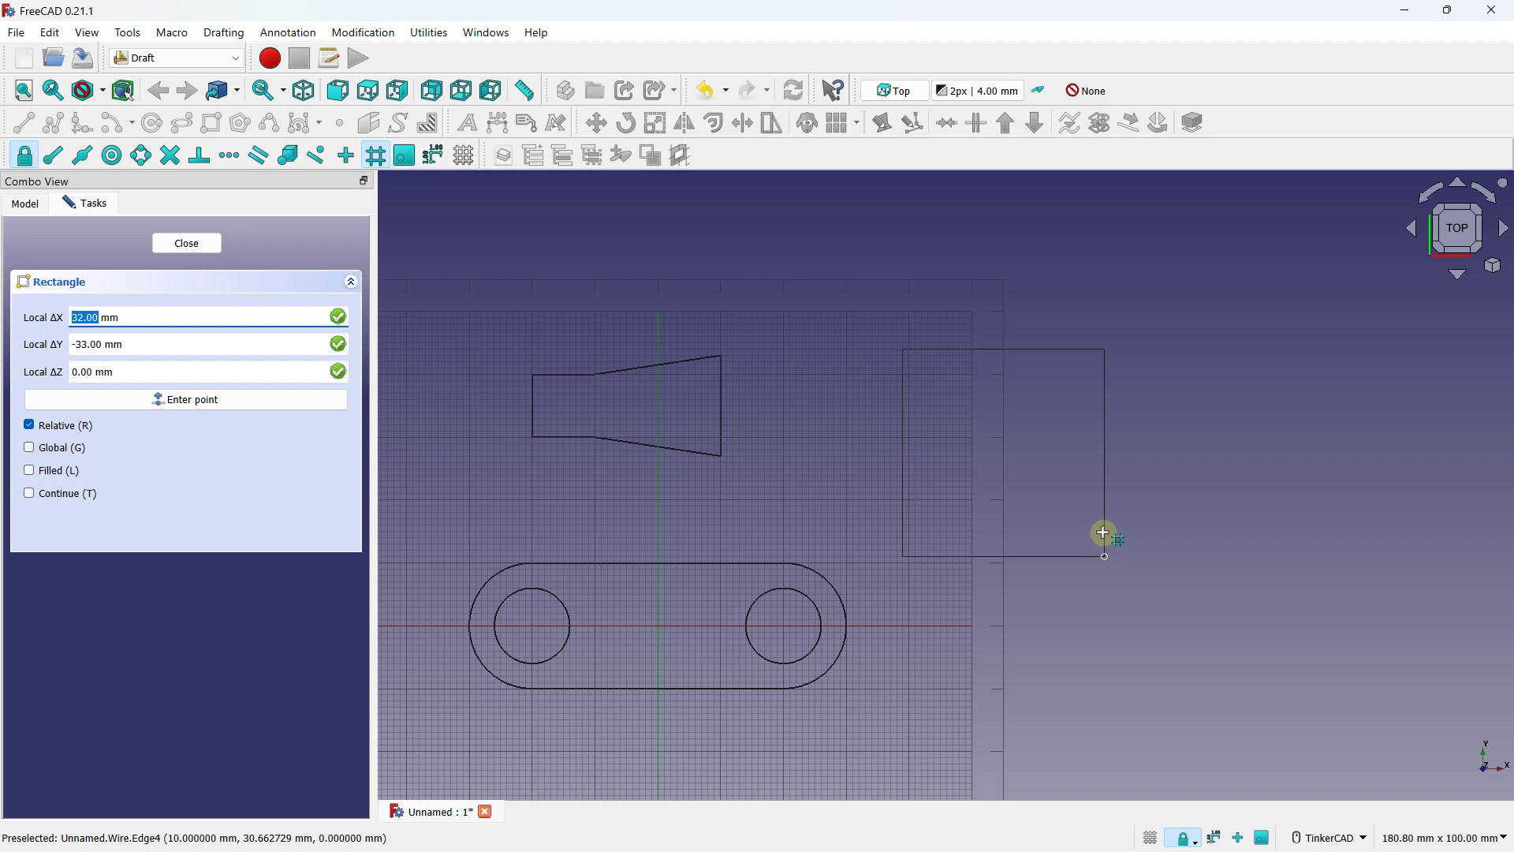
{"action": "left_click", "coordinate": [1047, 529]}
{"action": "scroll", "coordinate": [1012, 469], "scroll_direction": "up", "scroll_amount": 4}
{"action": "scroll", "coordinate": [1012, 468], "scroll_direction": "down", "scroll_amount": 4}
Step: Select the rectangle and review its View and Data properties
{"action": "left_click", "coordinate": [1129, 386]}
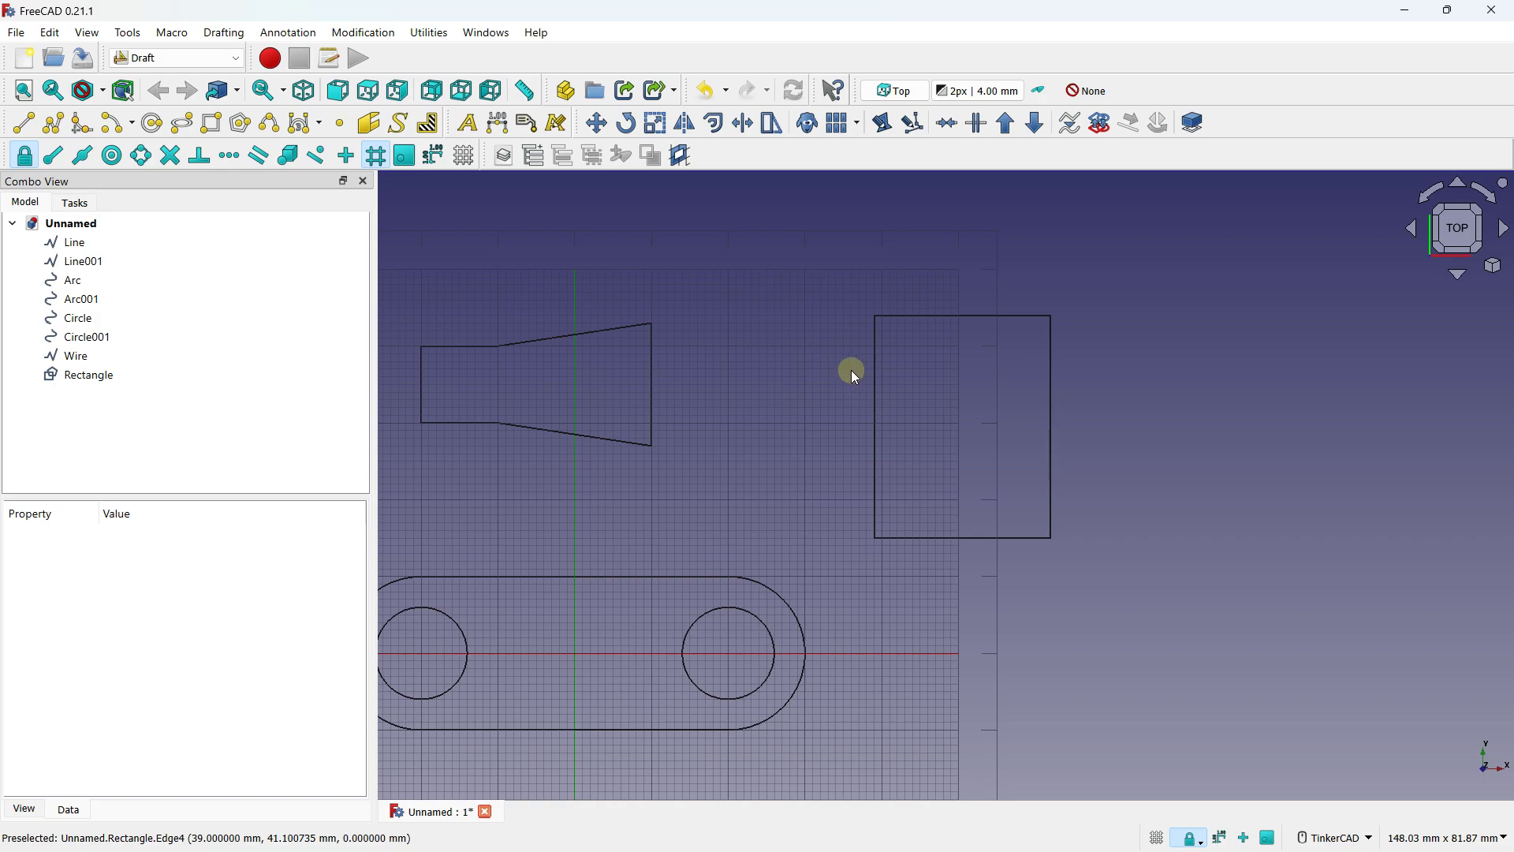
{"action": "left_click", "coordinate": [873, 366]}
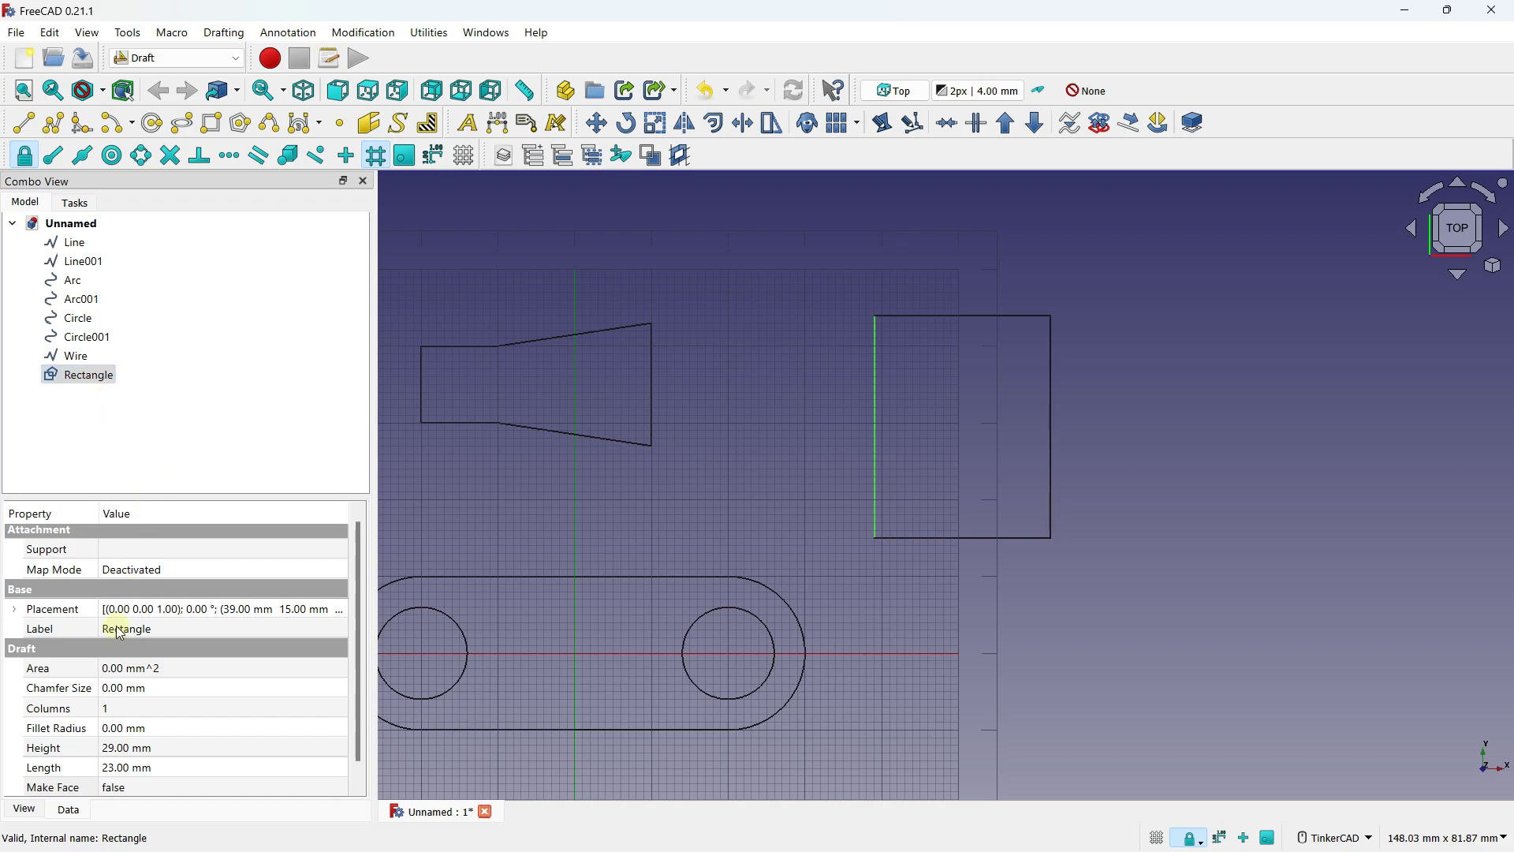
{"action": "left_click", "coordinate": [24, 808]}
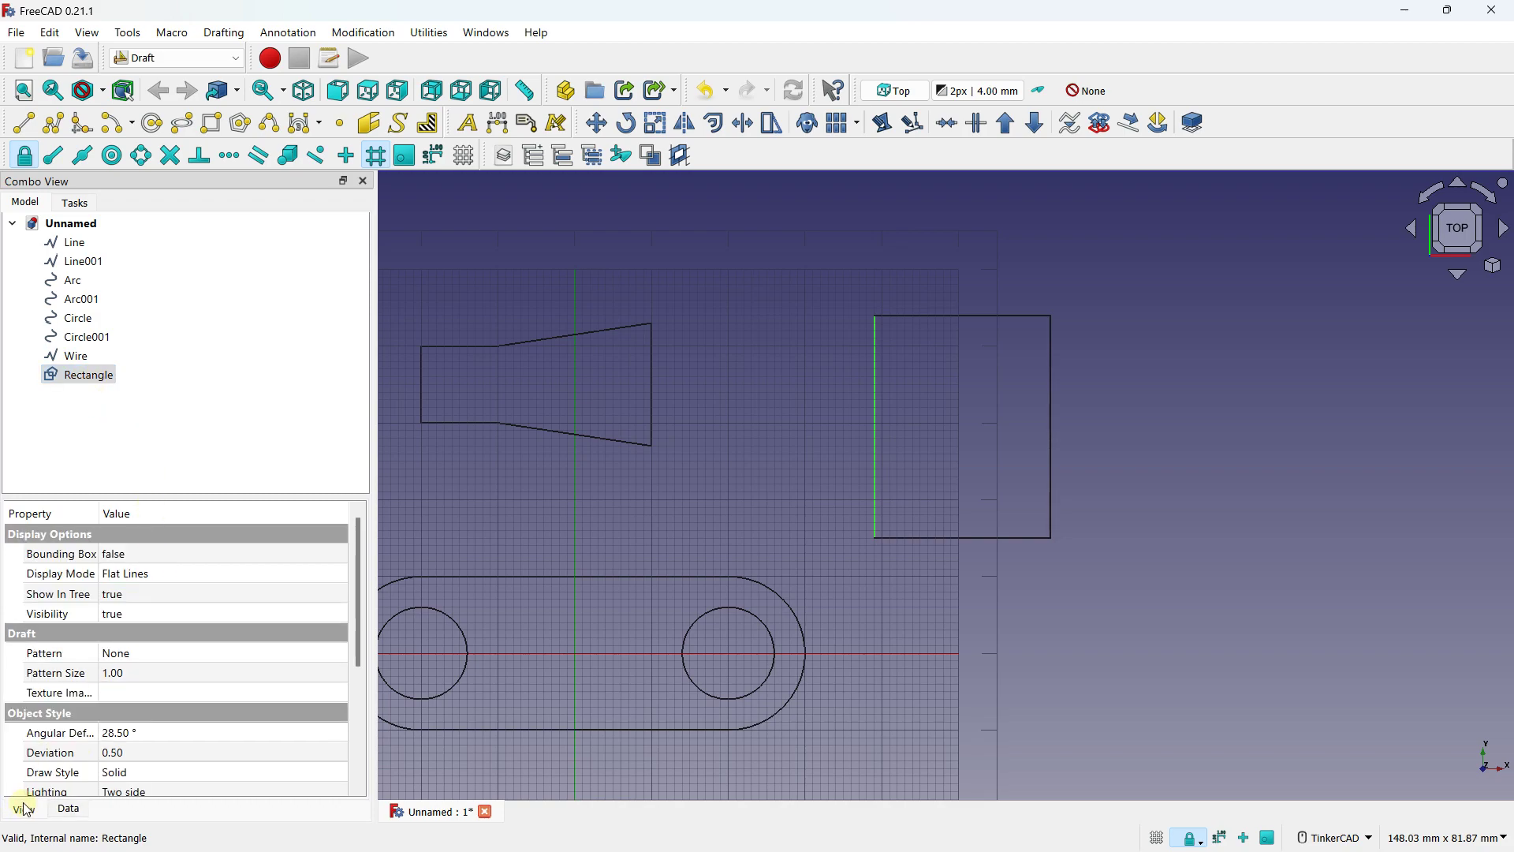
{"action": "left_click", "coordinate": [68, 812]}
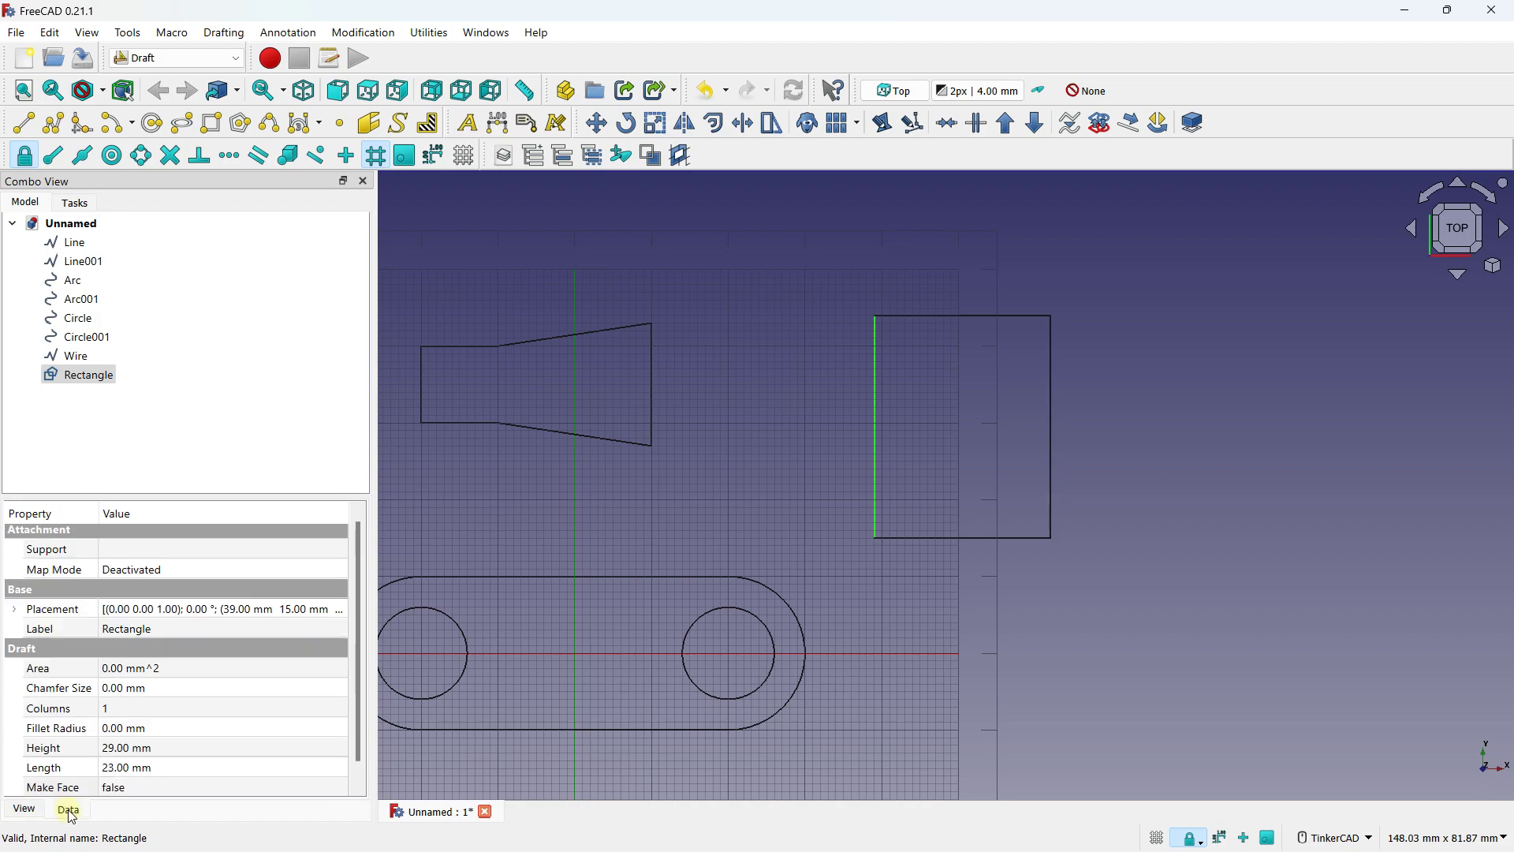
Step: Experiment with the rectangle's corners, trying a 2 mm chamfer and then a fillet radius
{"action": "left_click", "coordinate": [136, 691]}
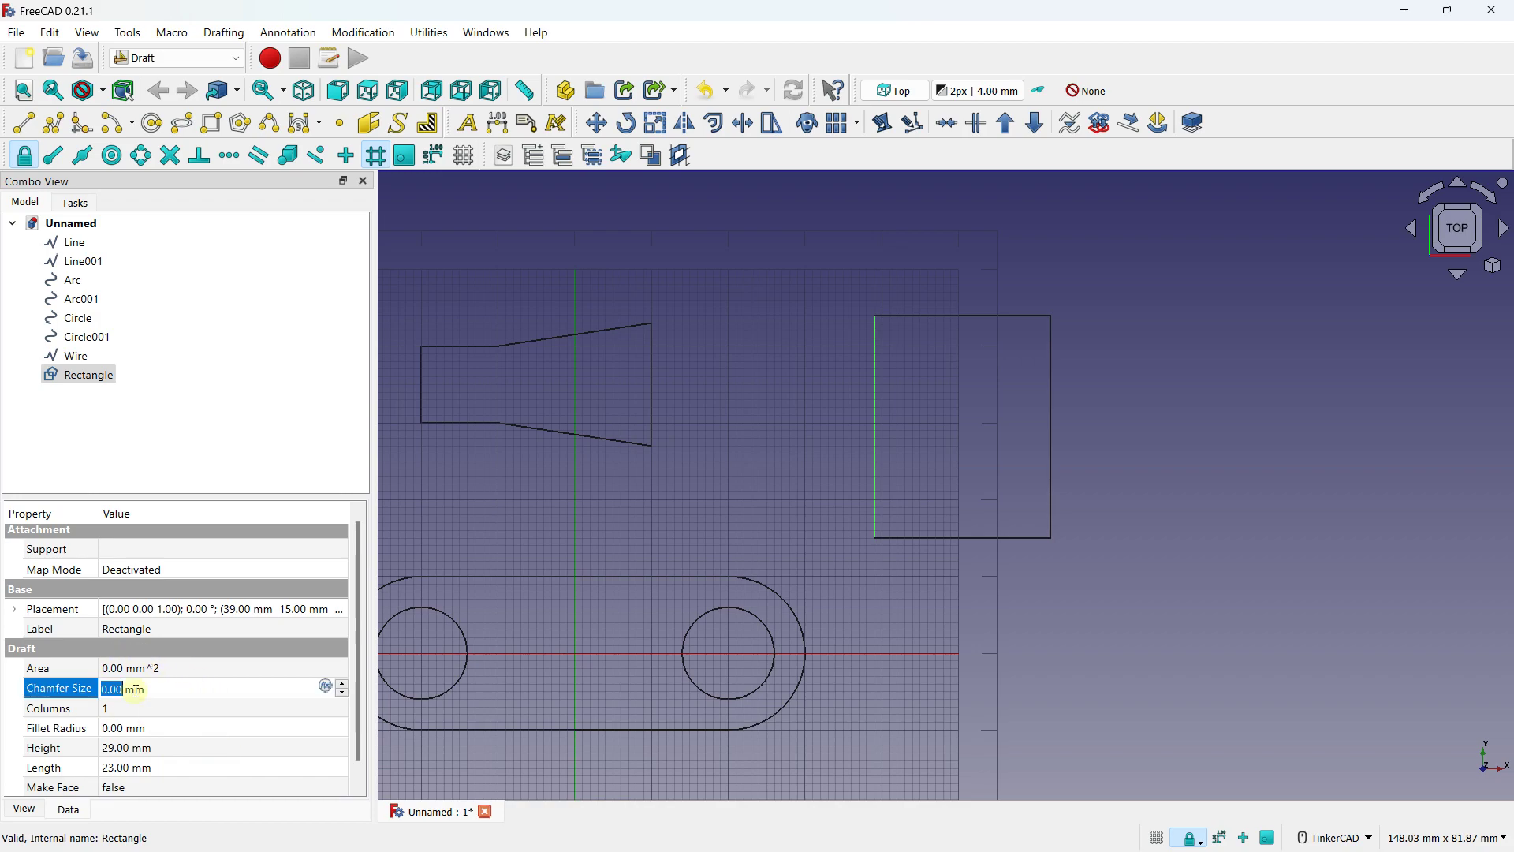
{"action": "scroll", "coordinate": [136, 691], "scroll_direction": "up", "scroll_amount": 1}
{"action": "left_click", "coordinate": [133, 710]}
{"action": "scroll", "coordinate": [1052, 358], "scroll_direction": "up", "scroll_amount": 3}
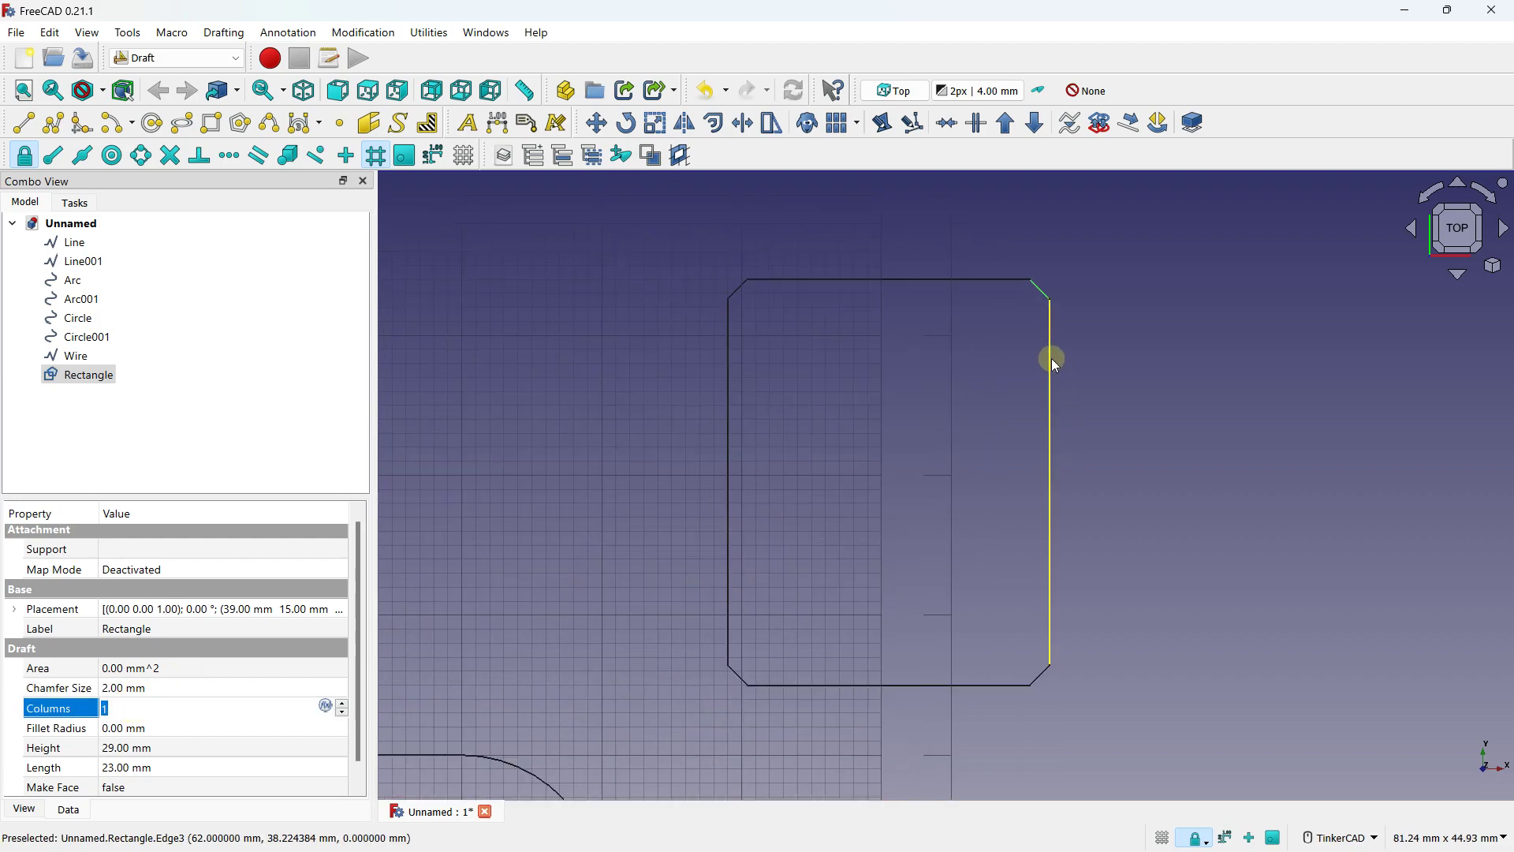
{"action": "left_click", "coordinate": [150, 687]}
{"action": "scroll", "coordinate": [150, 688], "scroll_direction": "down", "scroll_amount": 2}
{"action": "left_click", "coordinate": [134, 728]}
{"action": "scroll", "coordinate": [135, 728], "scroll_direction": "up", "scroll_amount": 2}
{"action": "left_click", "coordinate": [132, 745]}
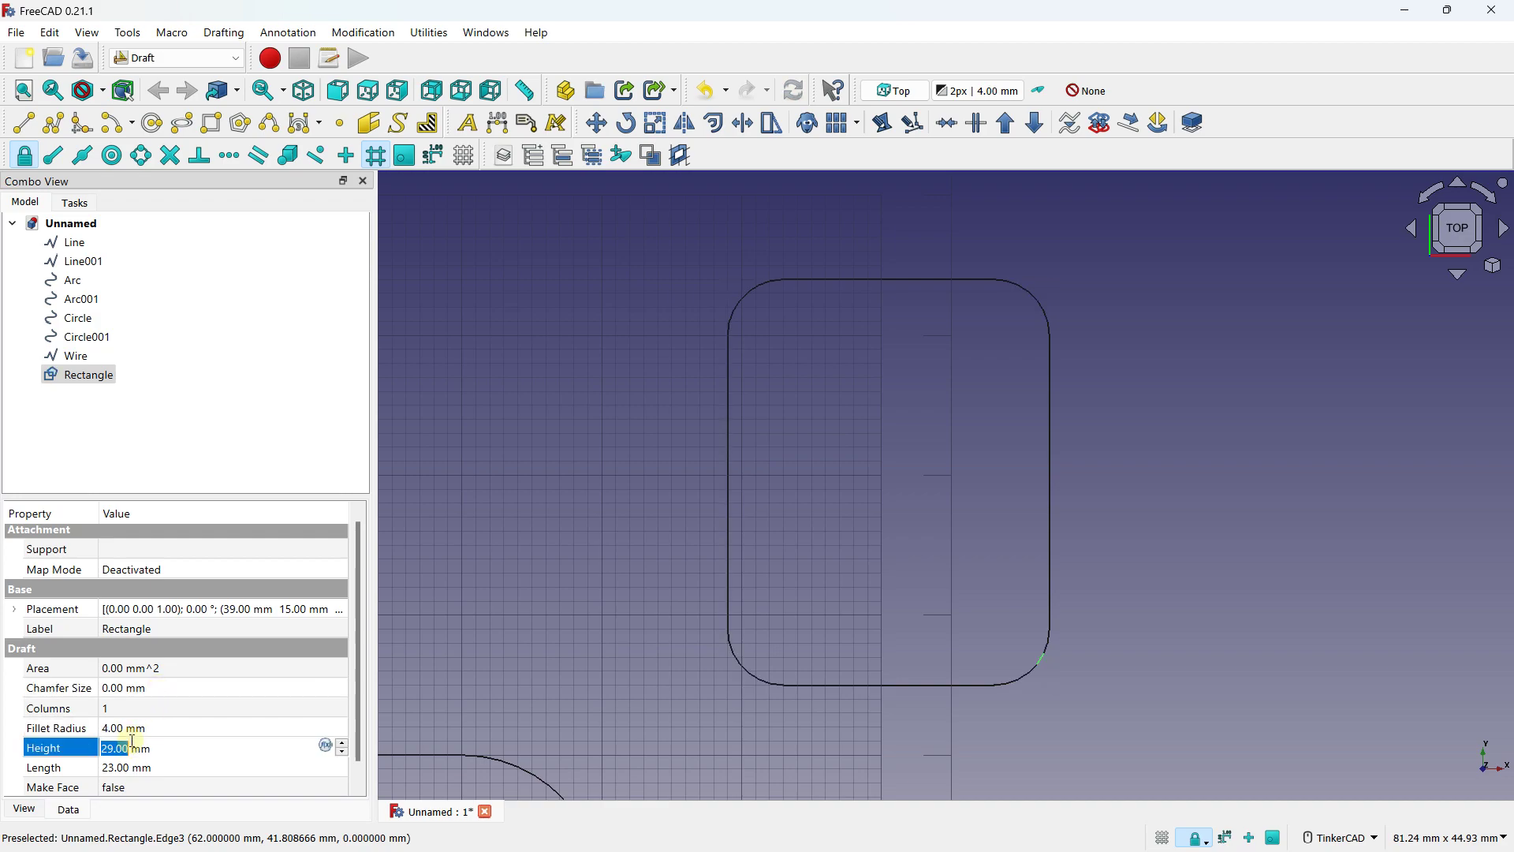
{"action": "left_click", "coordinate": [133, 727]}
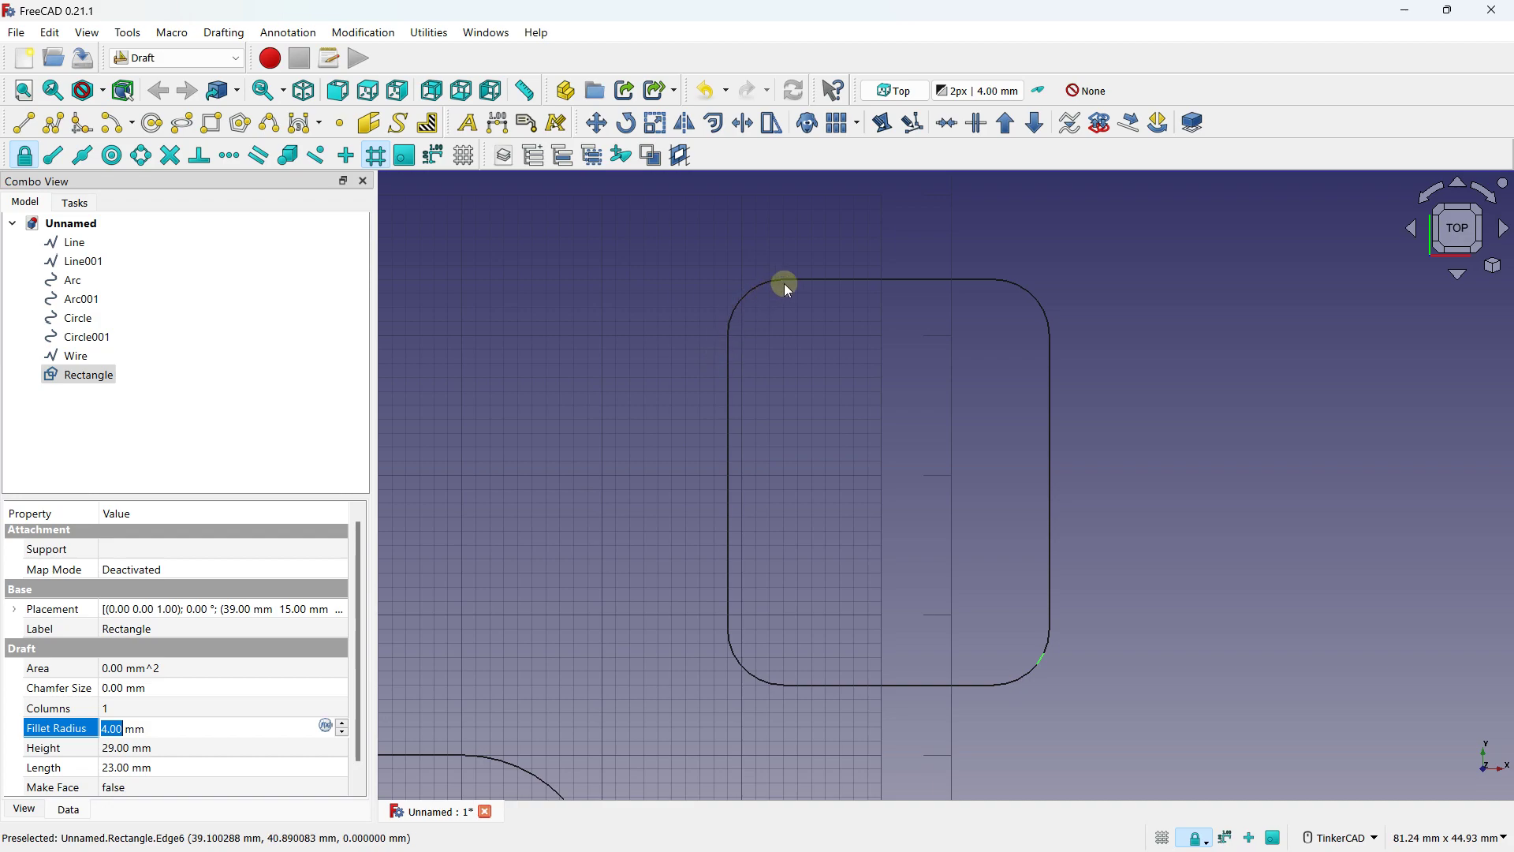
{"action": "scroll", "coordinate": [187, 723], "scroll_direction": "down", "scroll_amount": 3}
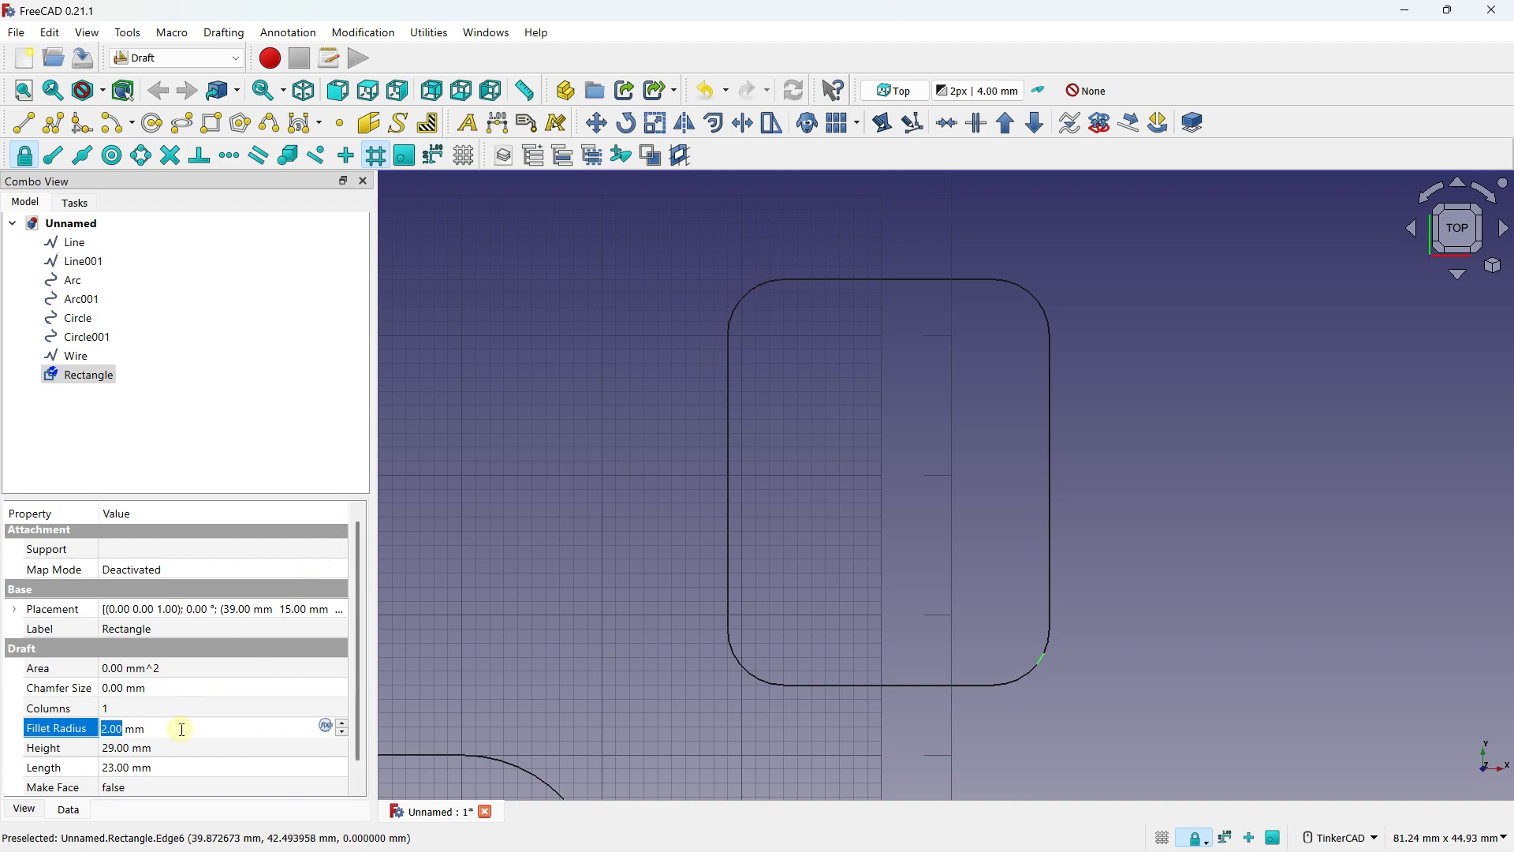
Step: Try a 6 mm chamfer and 2 mm fillet, then reset Chamfer Size and Fillet Radius to 0
{"action": "left_click", "coordinate": [183, 691]}
{"action": "scroll", "coordinate": [183, 694], "scroll_direction": "up", "scroll_amount": 2}
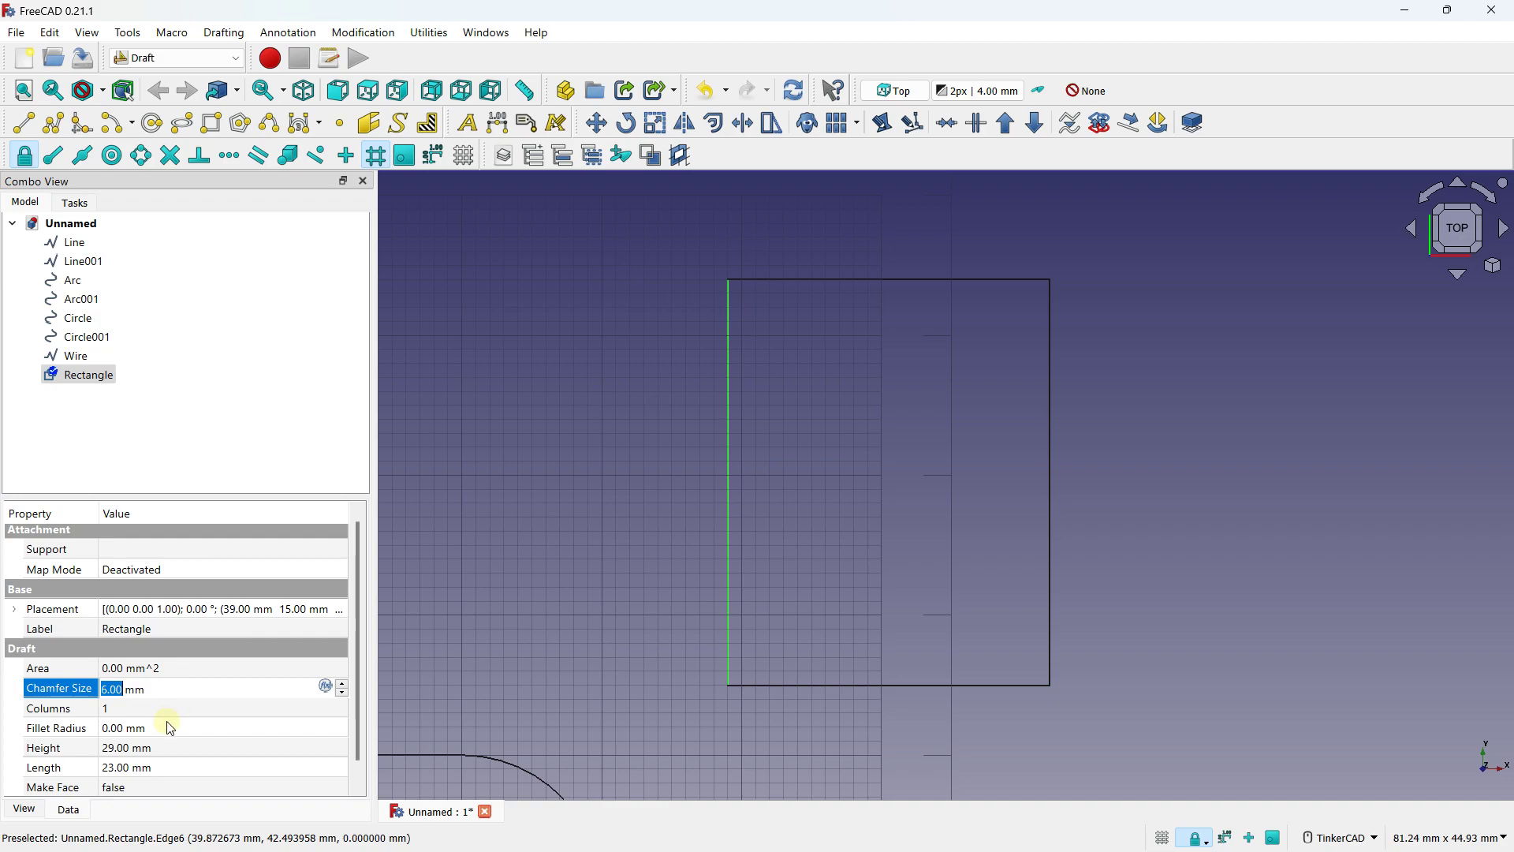
{"action": "left_click", "coordinate": [168, 723]}
{"action": "scroll", "coordinate": [168, 723], "scroll_direction": "up", "scroll_amount": 2}
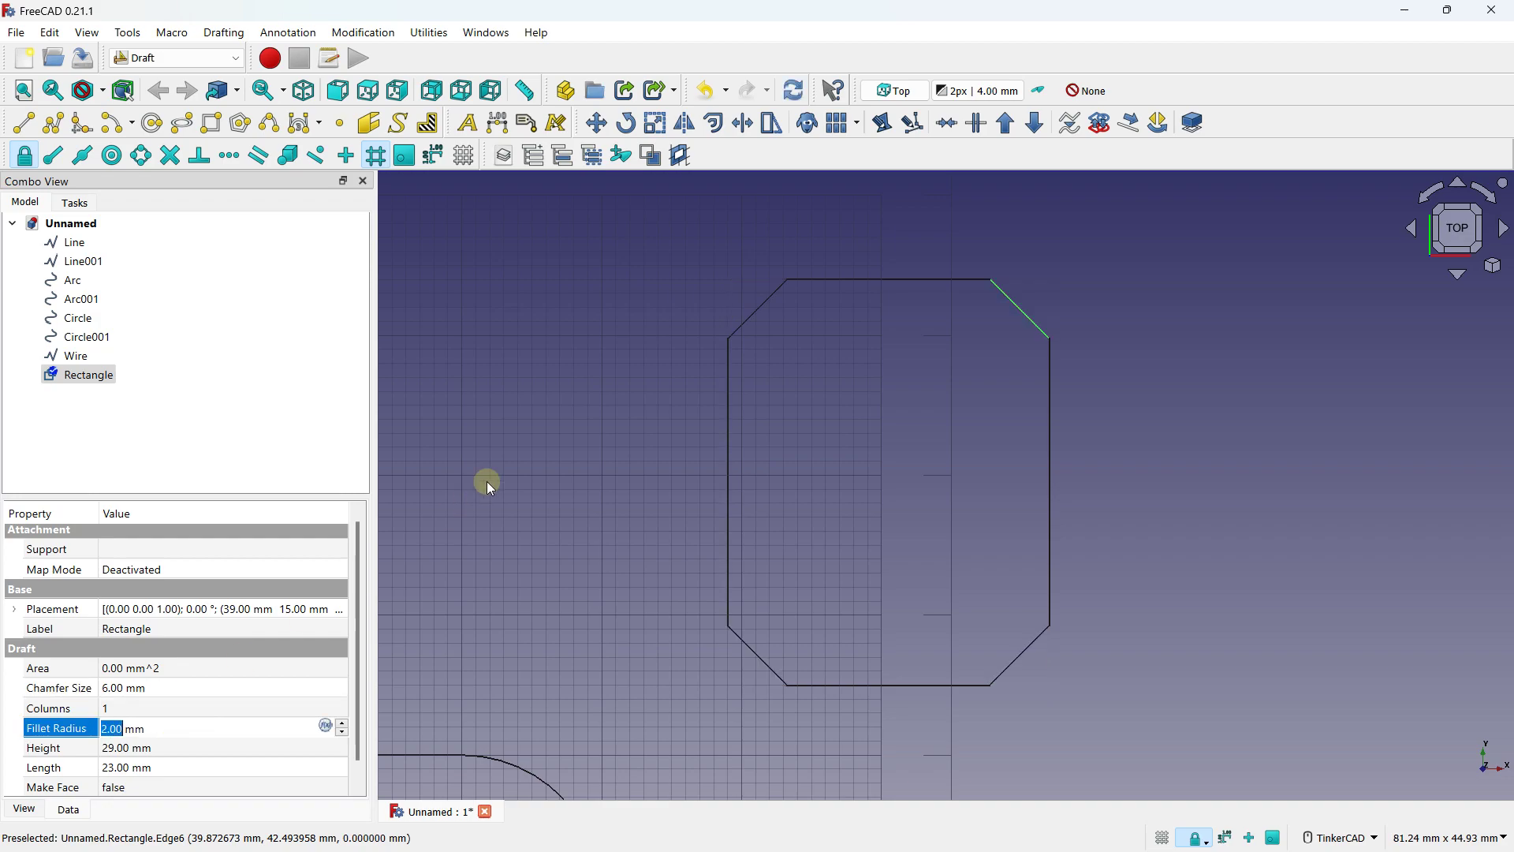
{"action": "left_click", "coordinate": [150, 708]}
{"action": "scroll", "coordinate": [748, 336], "scroll_direction": "up", "scroll_amount": 2}
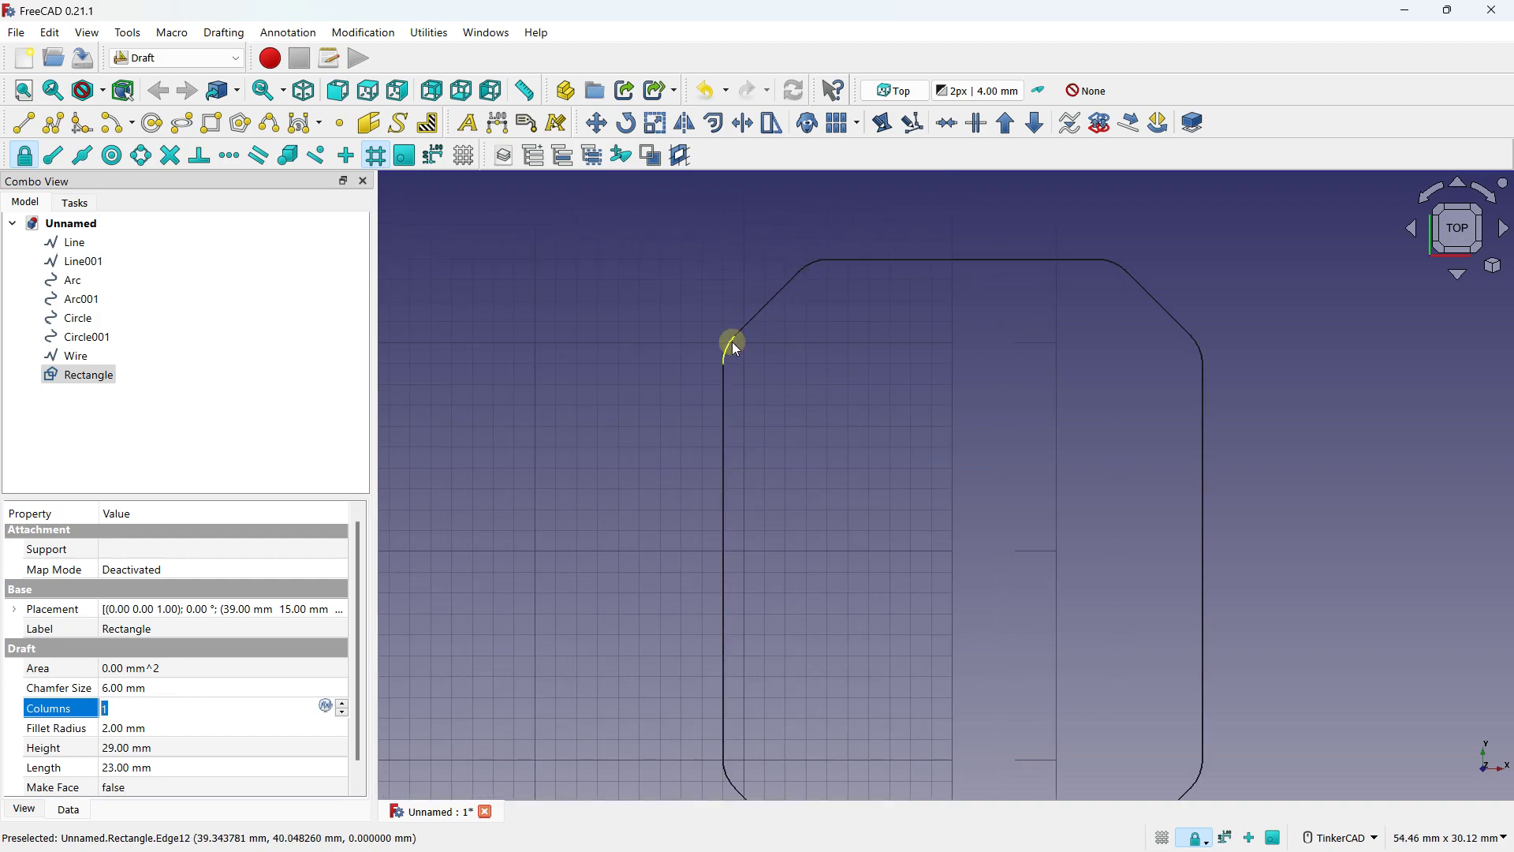
{"action": "scroll", "coordinate": [604, 392], "scroll_direction": "down", "scroll_amount": 2}
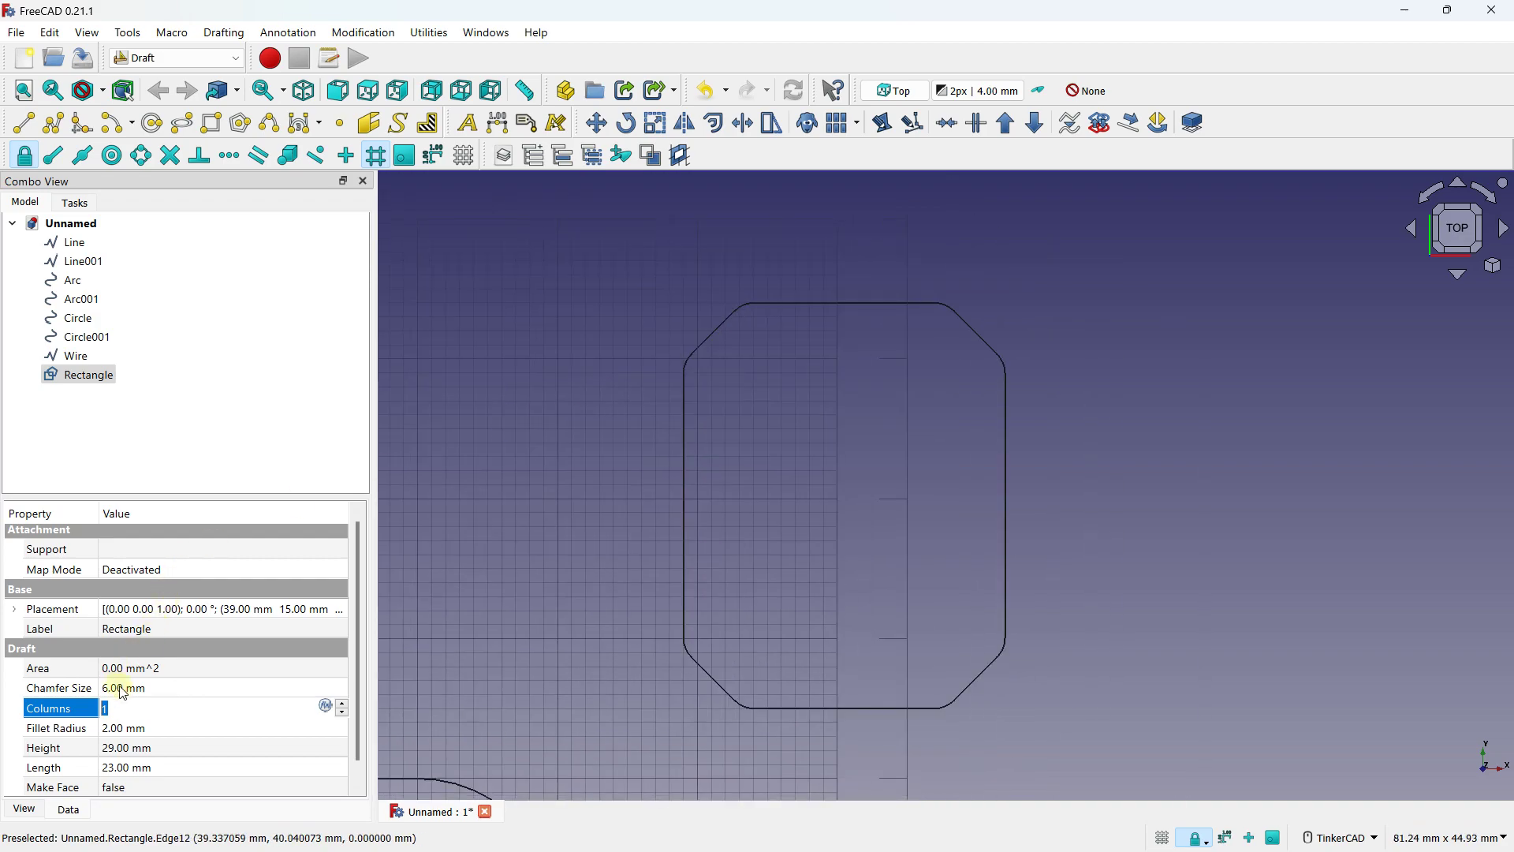
{"action": "left_click", "coordinate": [127, 723]}
{"action": "scroll", "coordinate": [124, 719], "scroll_direction": "down", "scroll_amount": 1}
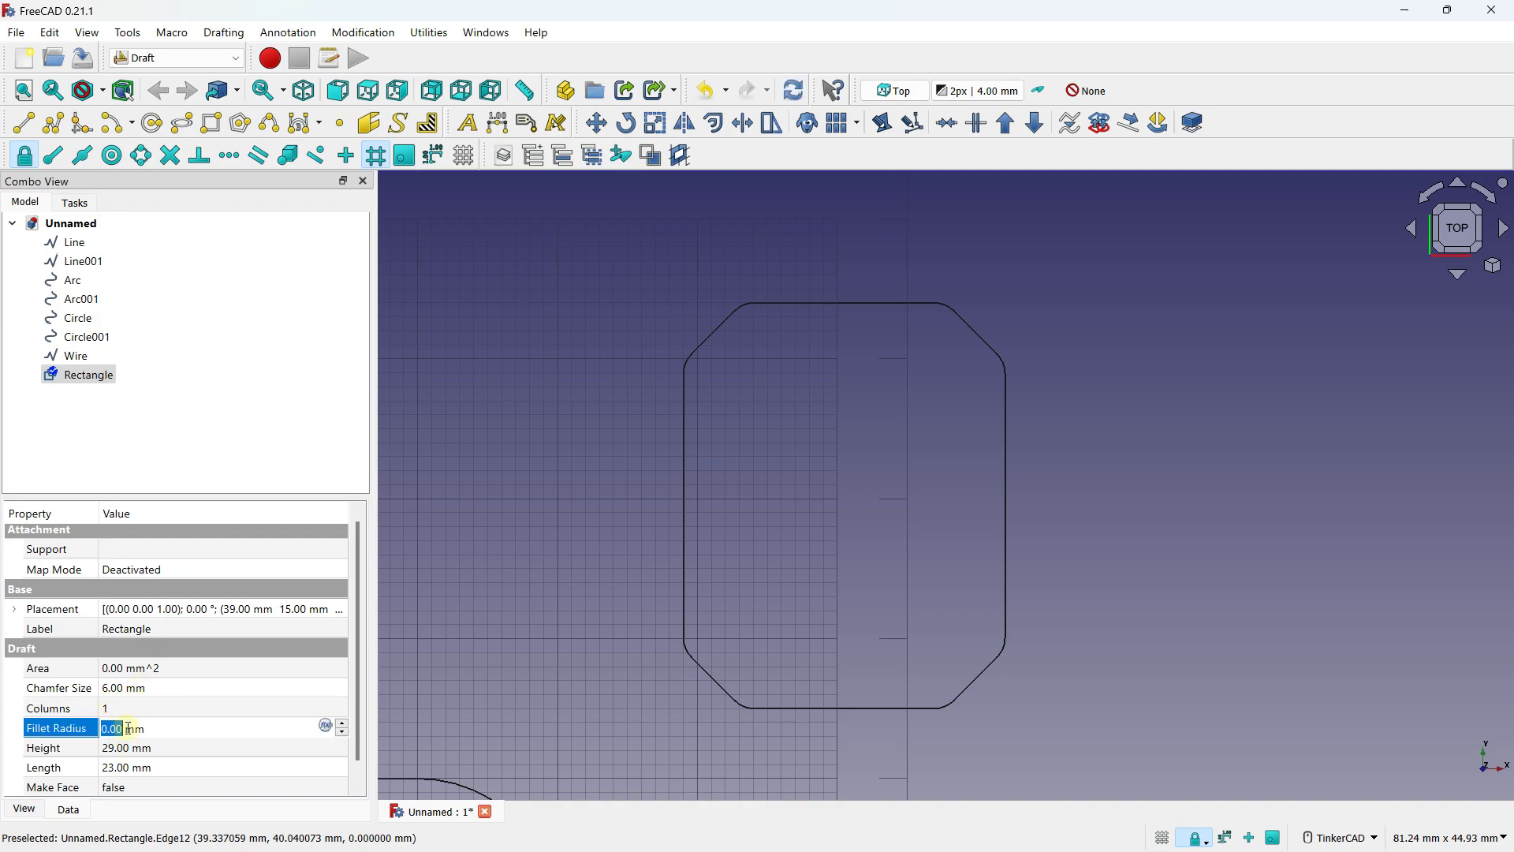
{"action": "left_click", "coordinate": [142, 688]}
{"action": "scroll", "coordinate": [144, 687], "scroll_direction": "down", "scroll_amount": 3}
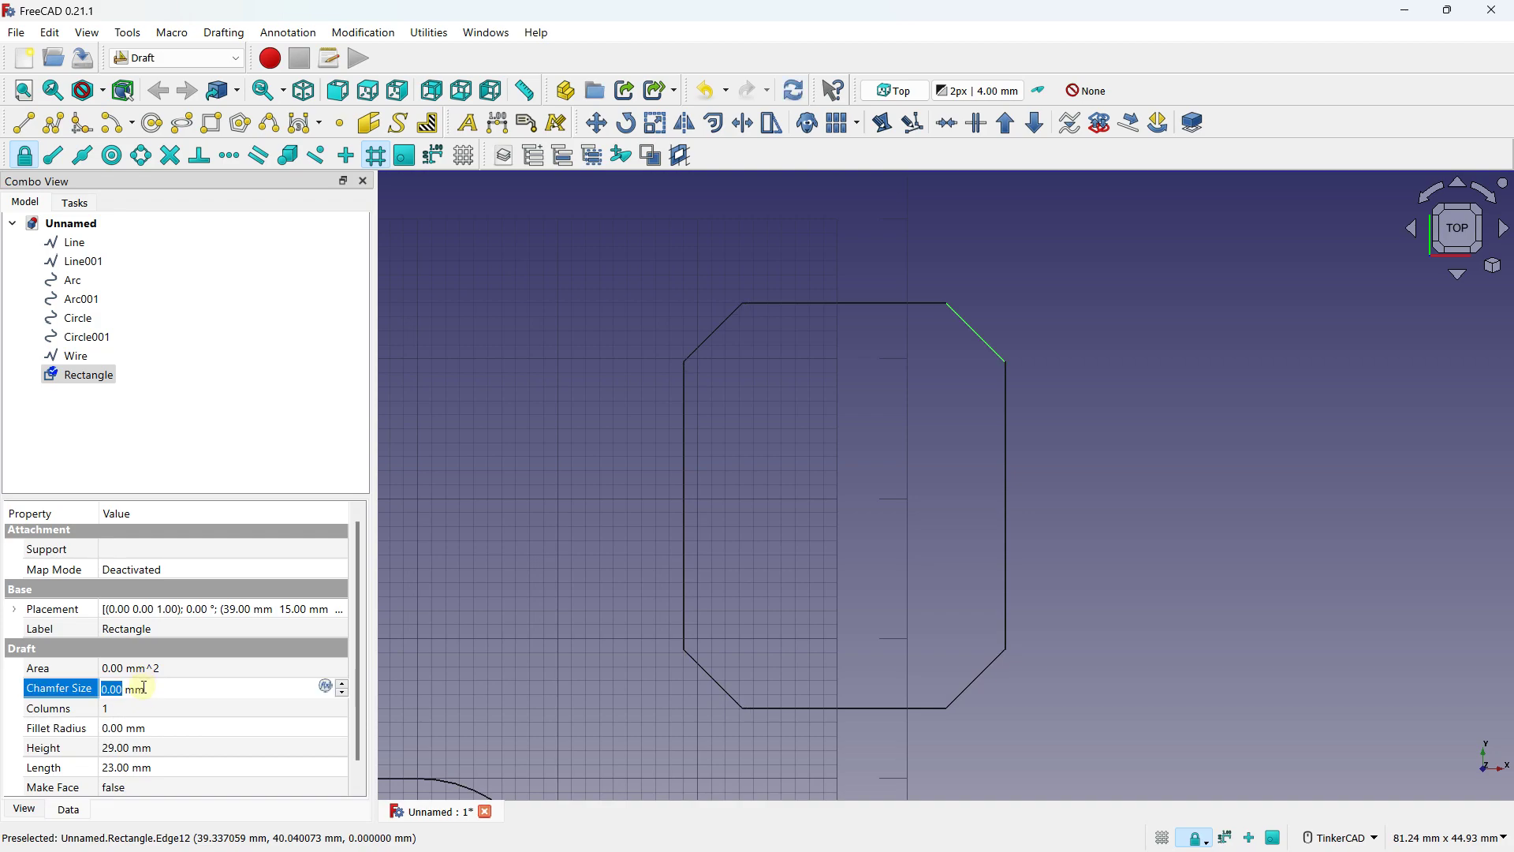
{"action": "left_click", "coordinate": [138, 732]}
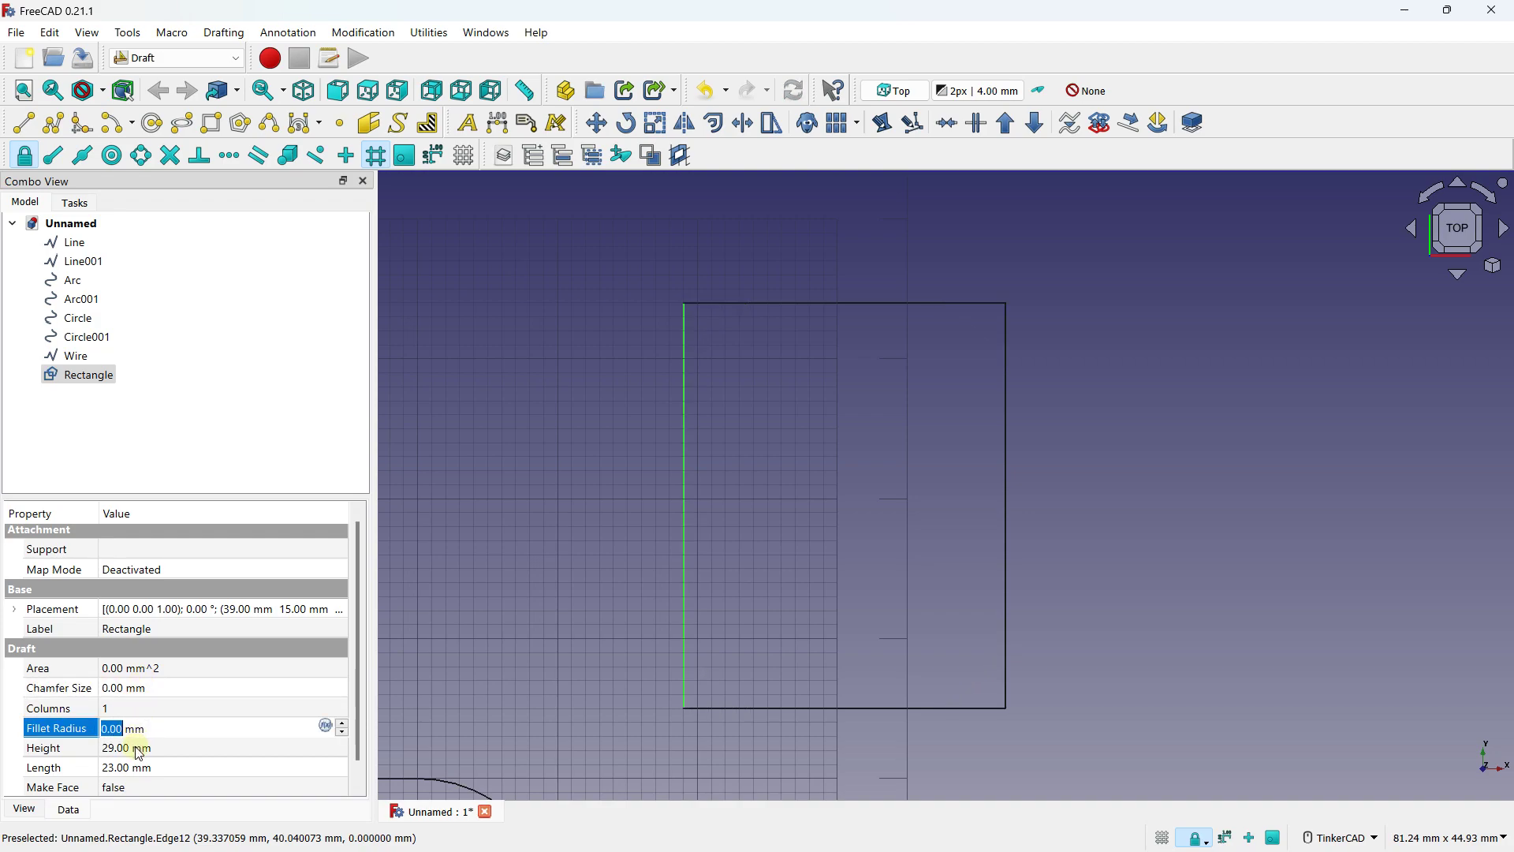
{"action": "left_click", "coordinate": [137, 748]}
Step: Set the rectangle's Height to 30 mm and Length to 20 mm
{"action": "left_click", "coordinate": [141, 767]}
{"action": "scroll", "coordinate": [141, 767], "scroll_direction": "up", "scroll_amount": 2}
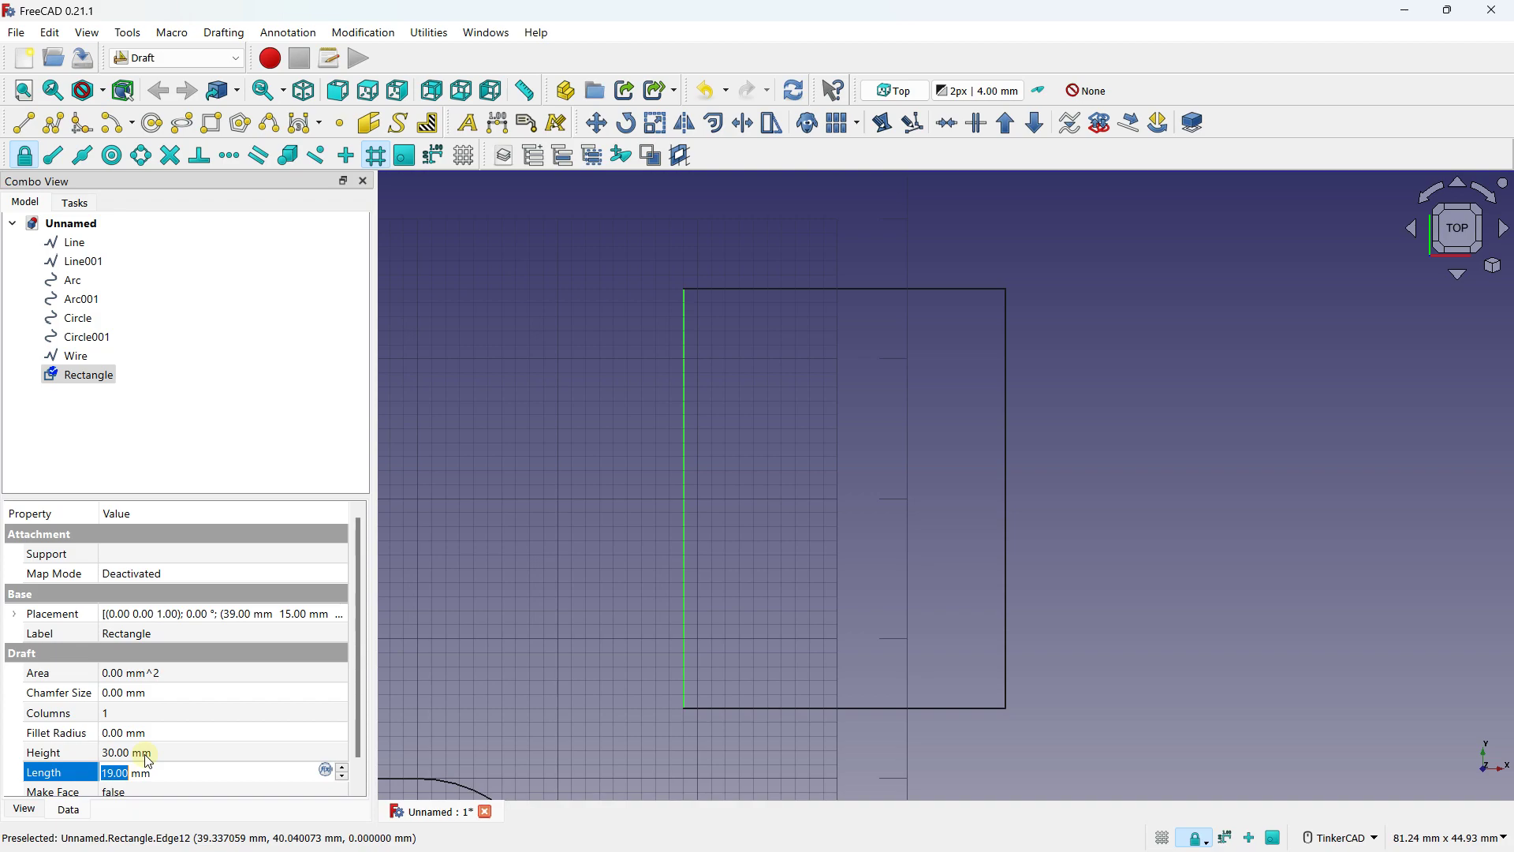
{"action": "left_click", "coordinate": [143, 755]}
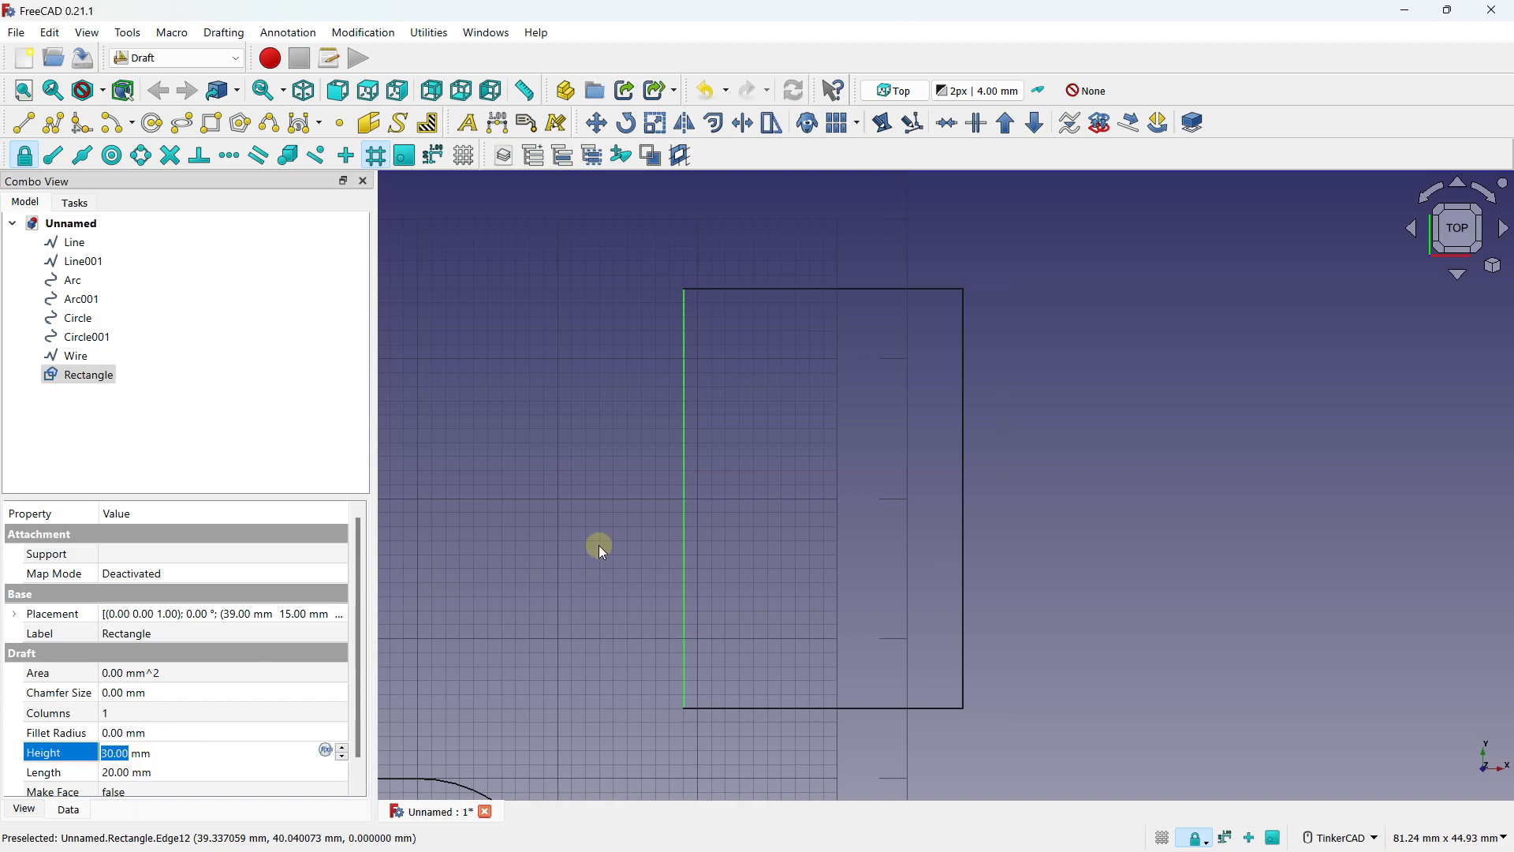
{"action": "scroll", "coordinate": [358, 613], "scroll_direction": "down", "scroll_amount": 1}
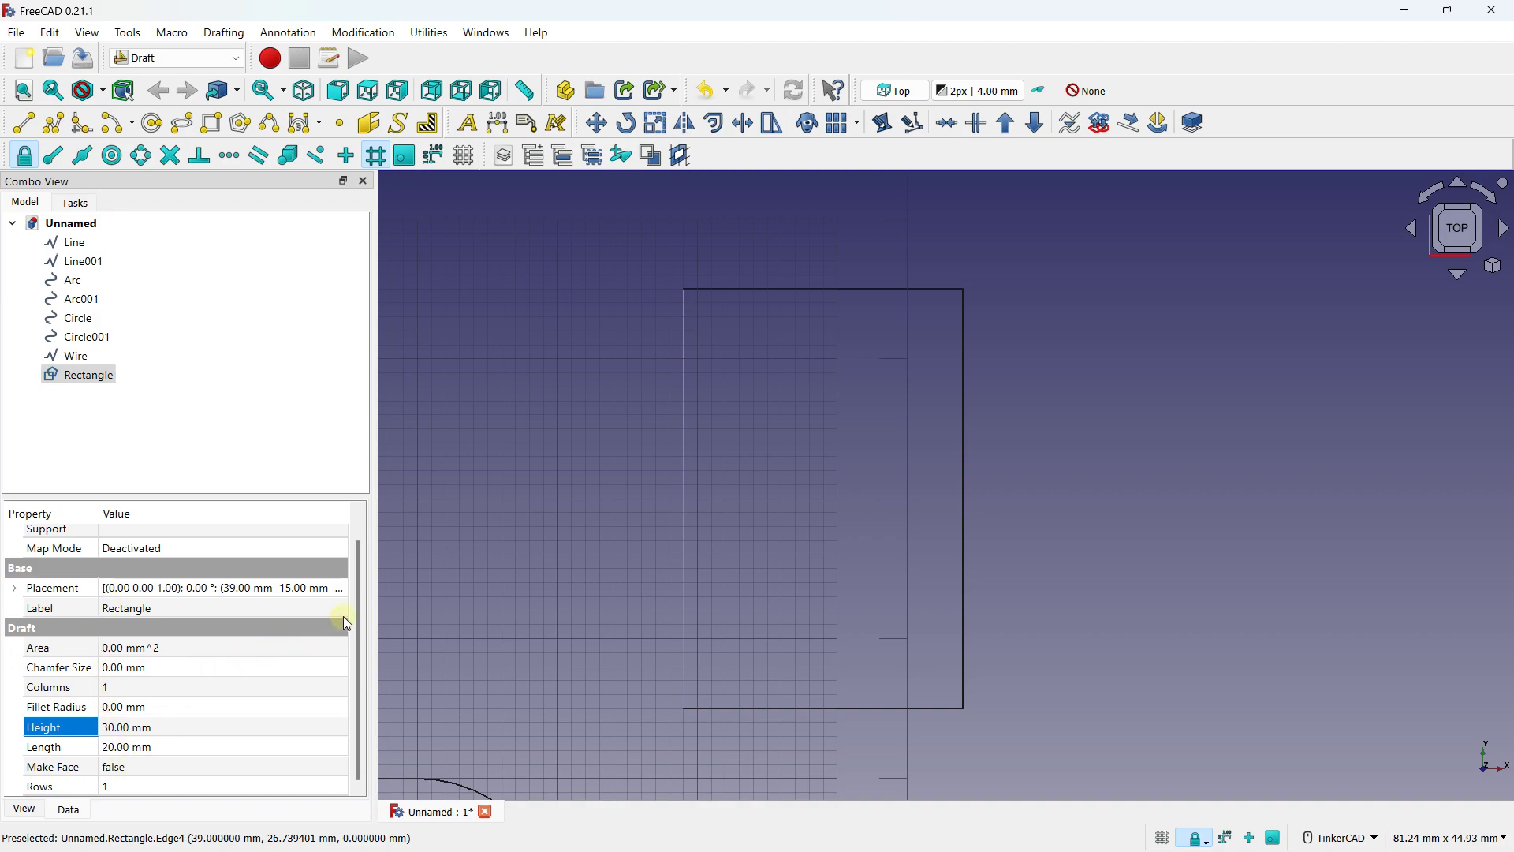
Step: Switch the rectangle's Make Face to true, then back to false
{"action": "left_click", "coordinate": [144, 767]}
{"action": "left_click", "coordinate": [144, 768]}
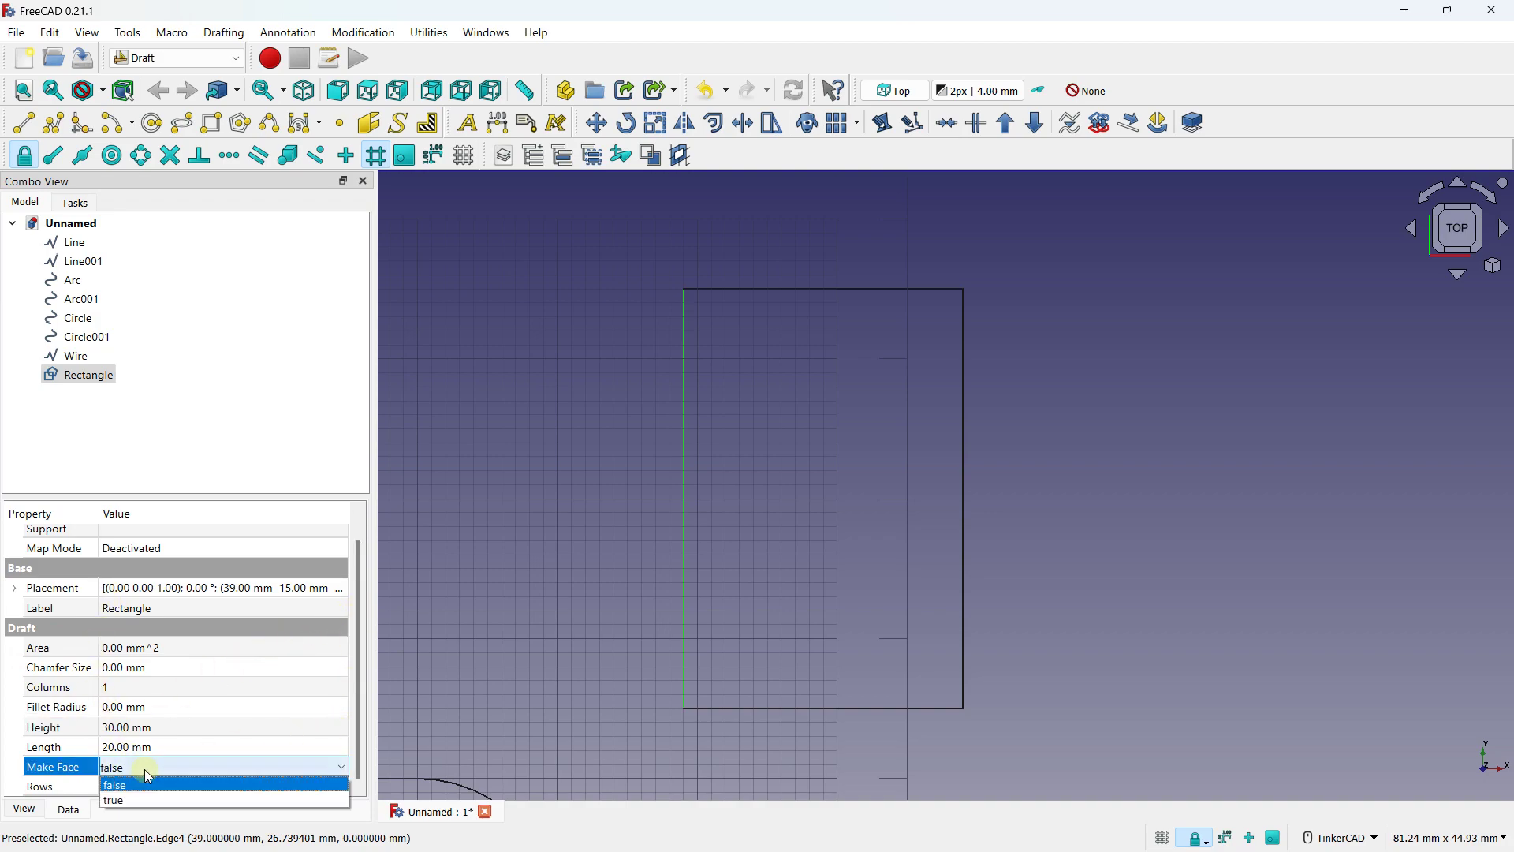
{"action": "left_click", "coordinate": [143, 800]}
{"action": "left_click", "coordinate": [139, 749]}
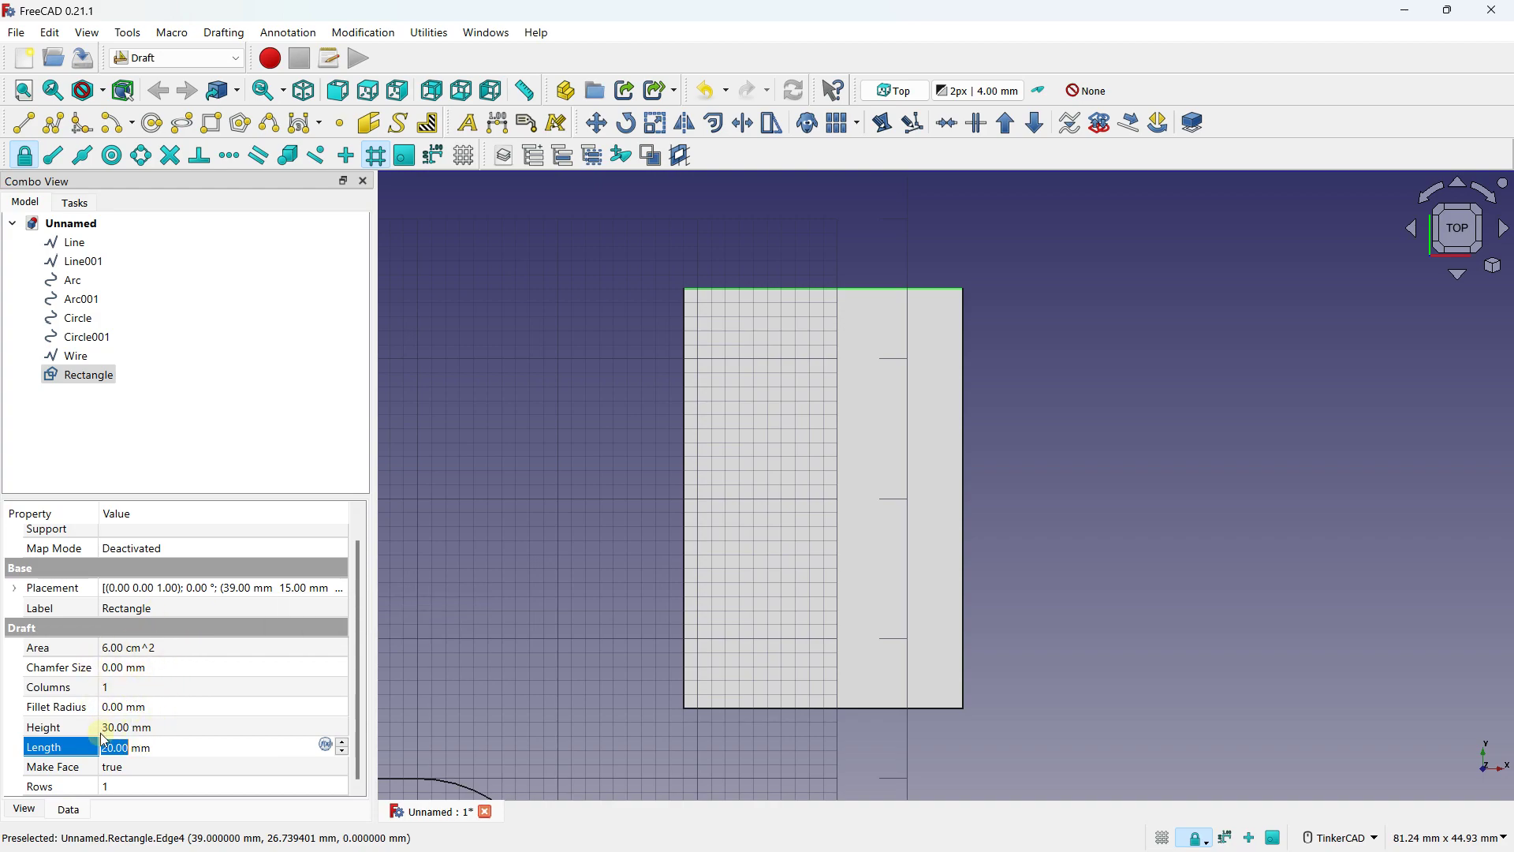
{"action": "left_click", "coordinate": [130, 767]}
{"action": "left_click", "coordinate": [130, 769]}
{"action": "left_click", "coordinate": [130, 785]}
{"action": "left_click", "coordinate": [126, 747]}
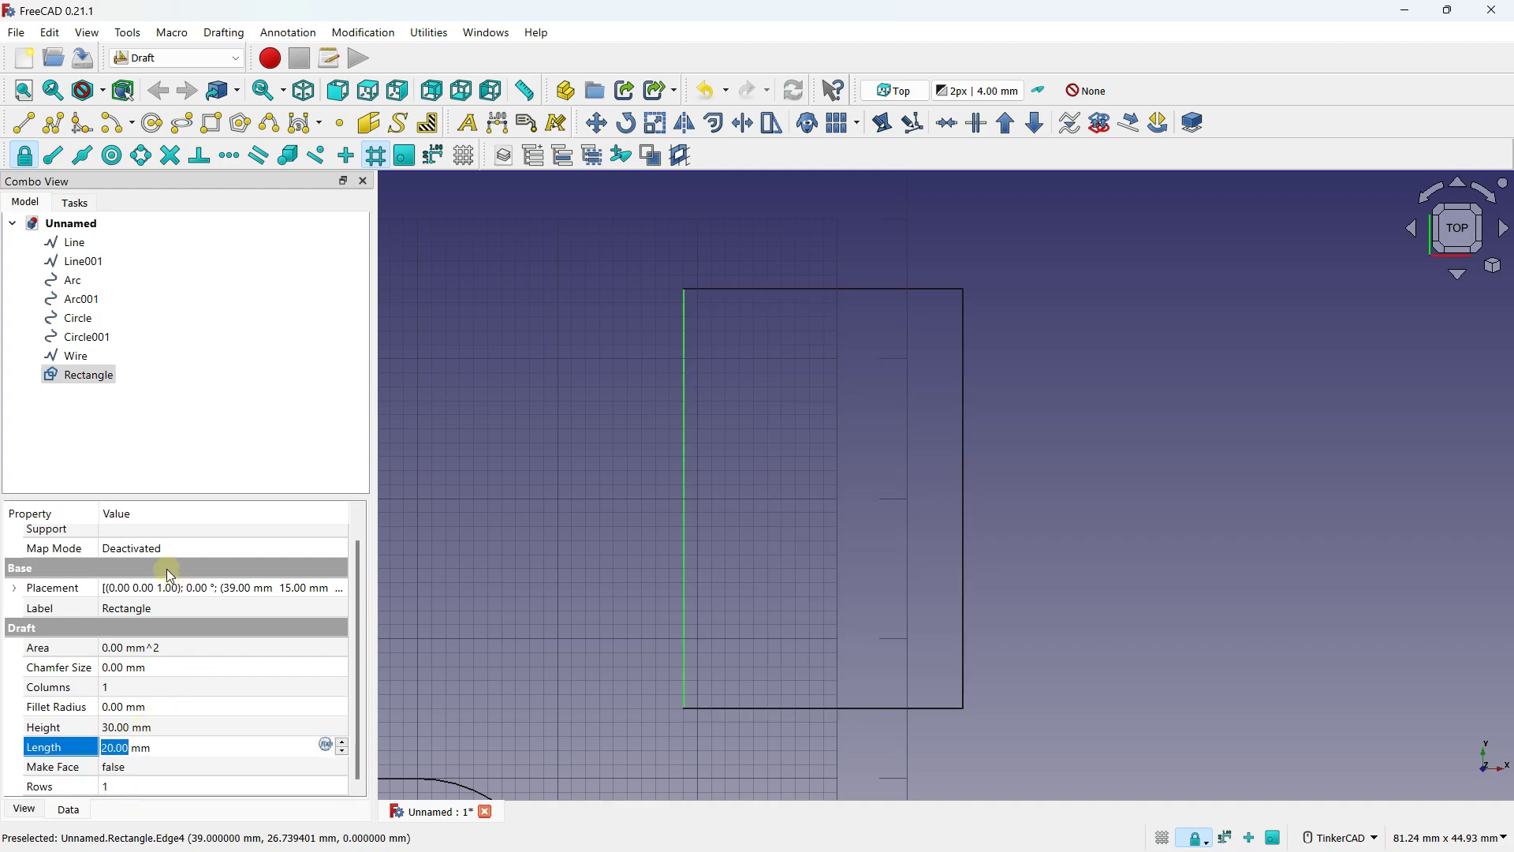
Step: Expand the rectangle's Placement > Position and set x to 45 mm
{"action": "scroll", "coordinate": [648, 491], "scroll_direction": "down", "scroll_amount": 2}
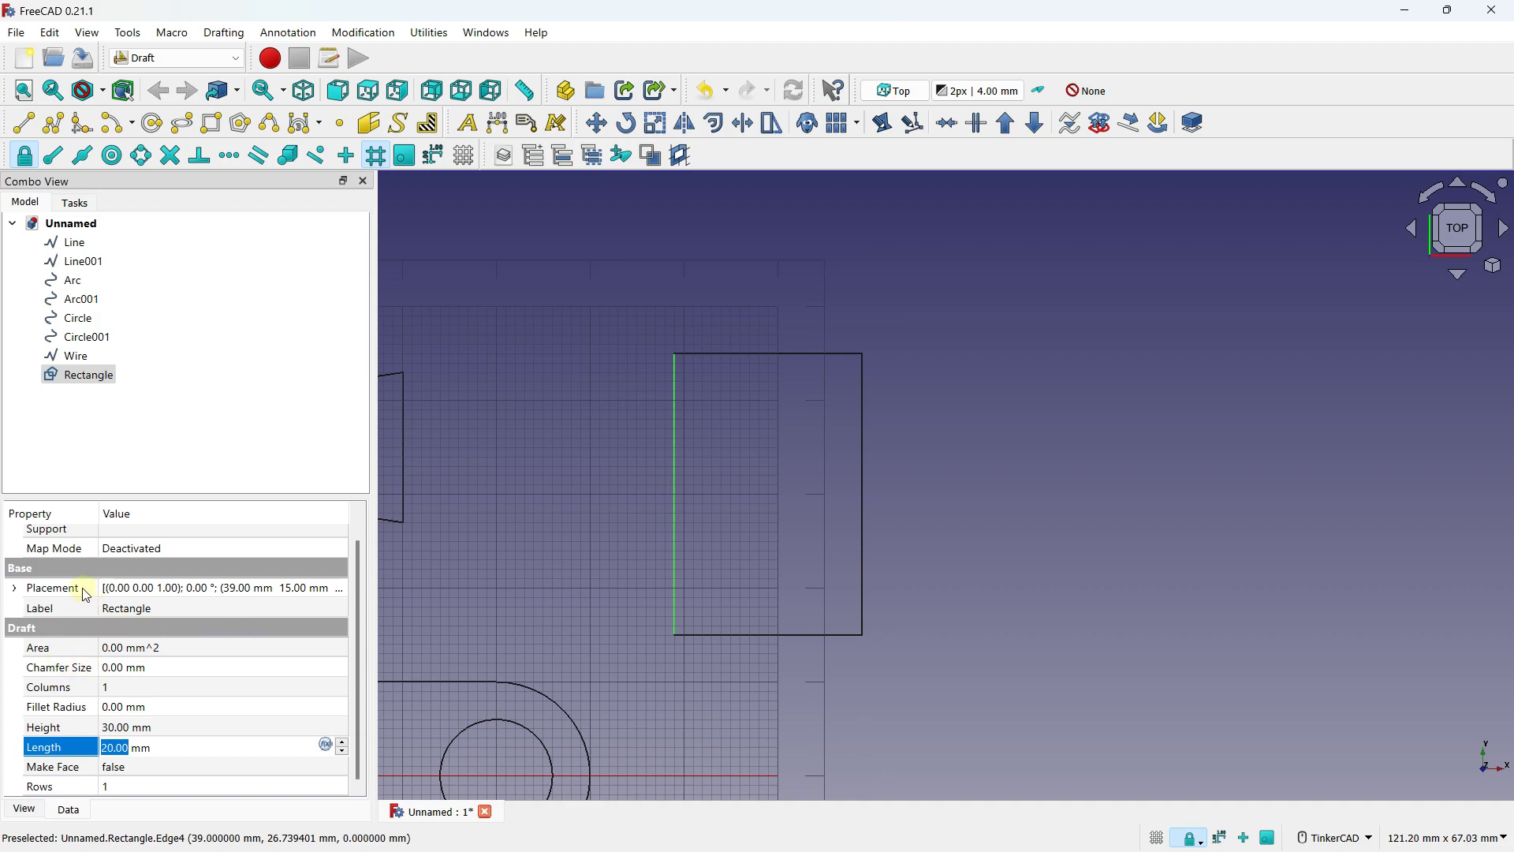
{"action": "left_click", "coordinate": [16, 589]}
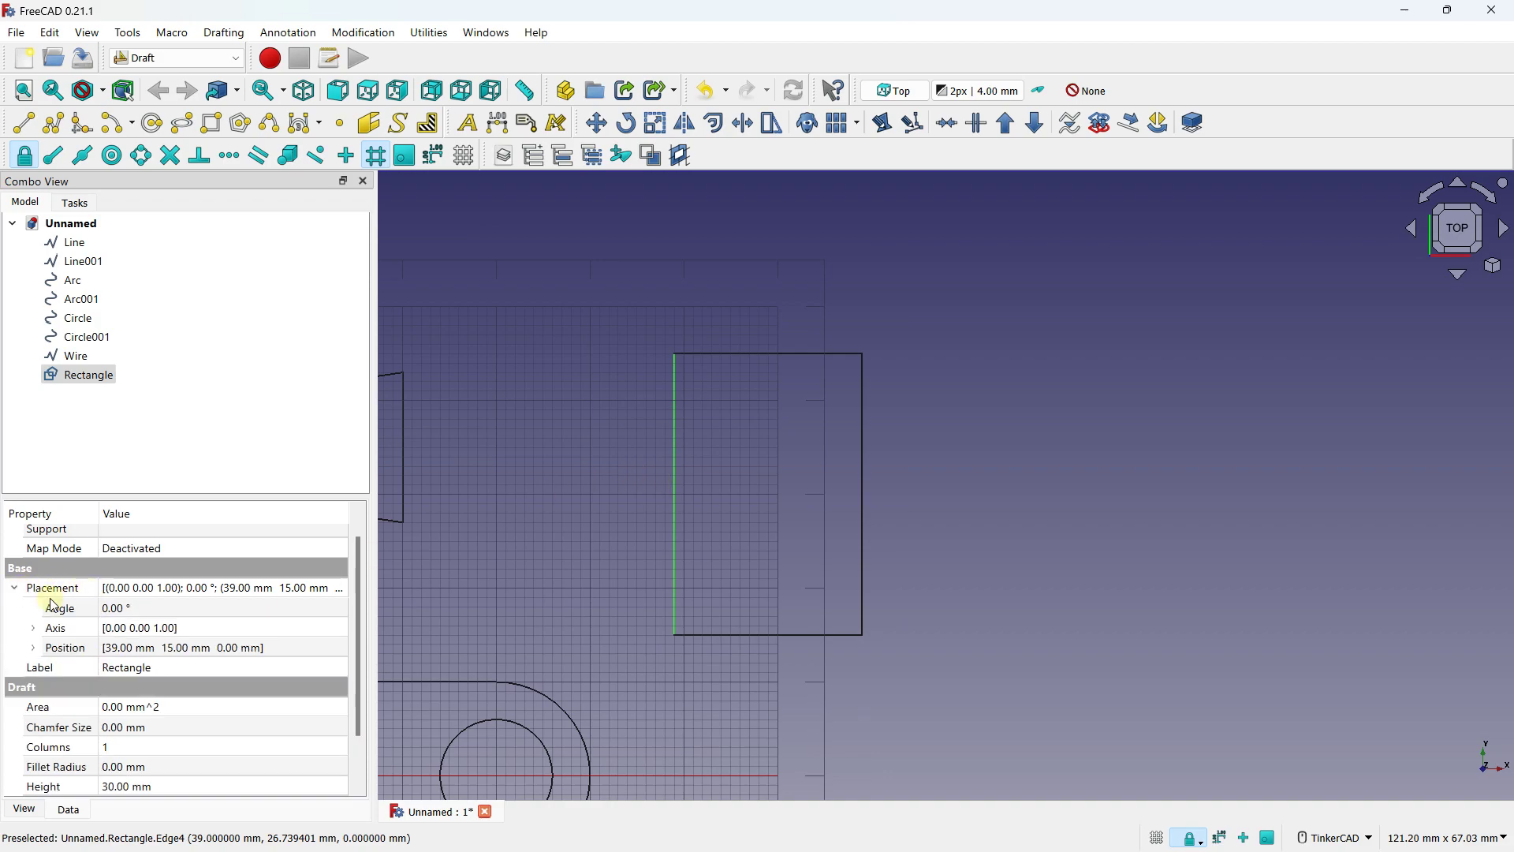
{"action": "left_click", "coordinate": [33, 649]}
{"action": "left_click", "coordinate": [126, 668]}
{"action": "scroll", "coordinate": [131, 669], "scroll_direction": "up", "scroll_amount": 6}
{"action": "scroll", "coordinate": [131, 670], "scroll_direction": "down", "scroll_amount": 7}
{"action": "scroll", "coordinate": [131, 669], "scroll_direction": "up", "scroll_amount": 7}
Step: Set the rectangle's y position to 20 mm
{"action": "left_click", "coordinate": [131, 689]}
{"action": "scroll", "coordinate": [132, 692], "scroll_direction": "down", "scroll_amount": 5}
{"action": "scroll", "coordinate": [132, 693], "scroll_direction": "up", "scroll_amount": 5}
{"action": "scroll", "coordinate": [132, 693], "scroll_direction": "up", "scroll_amount": 5}
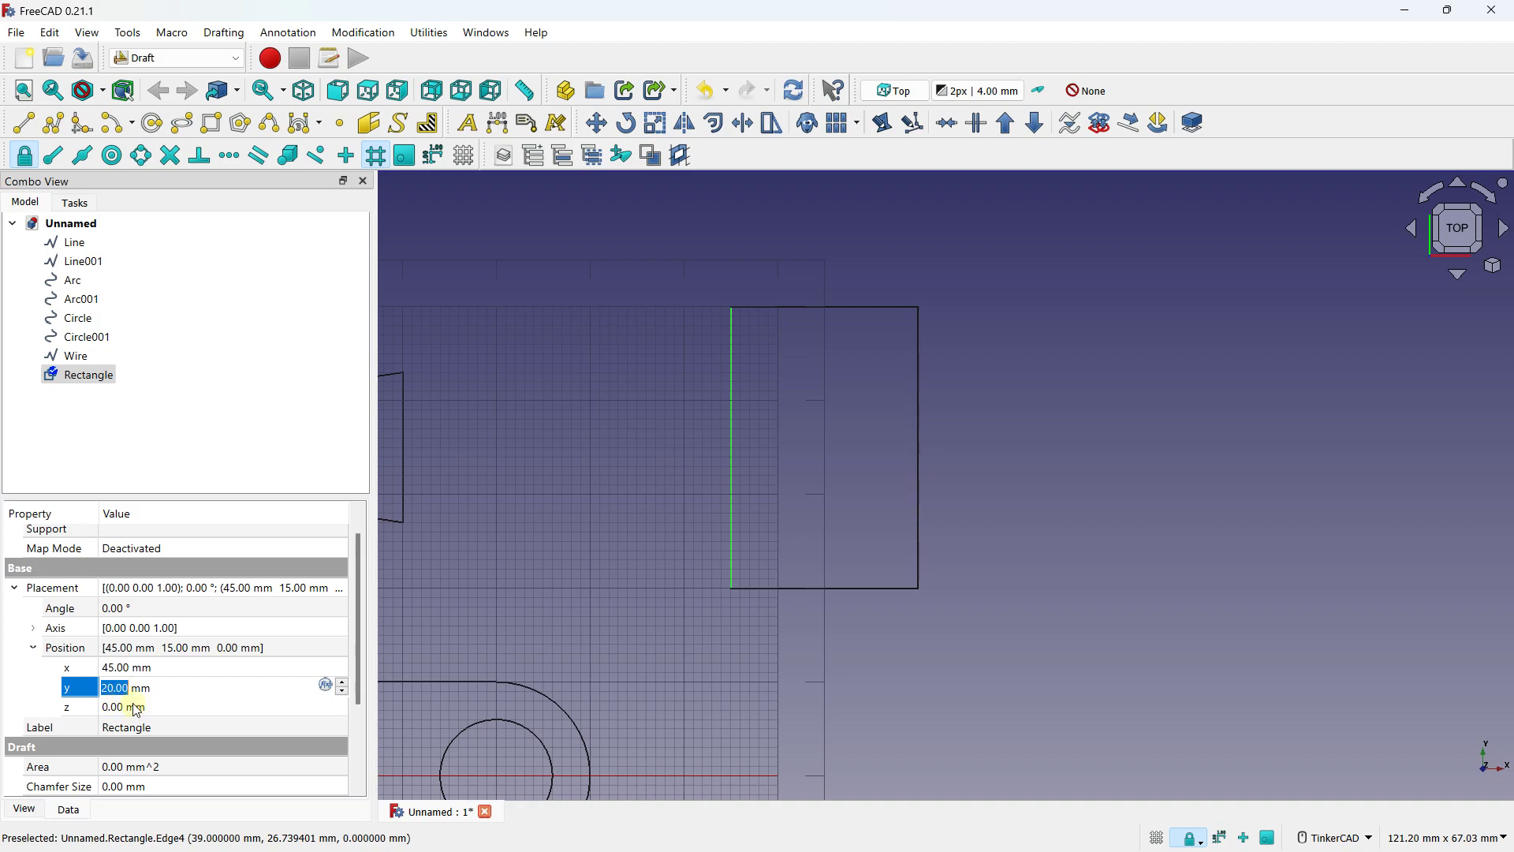
{"action": "left_click", "coordinate": [135, 671]}
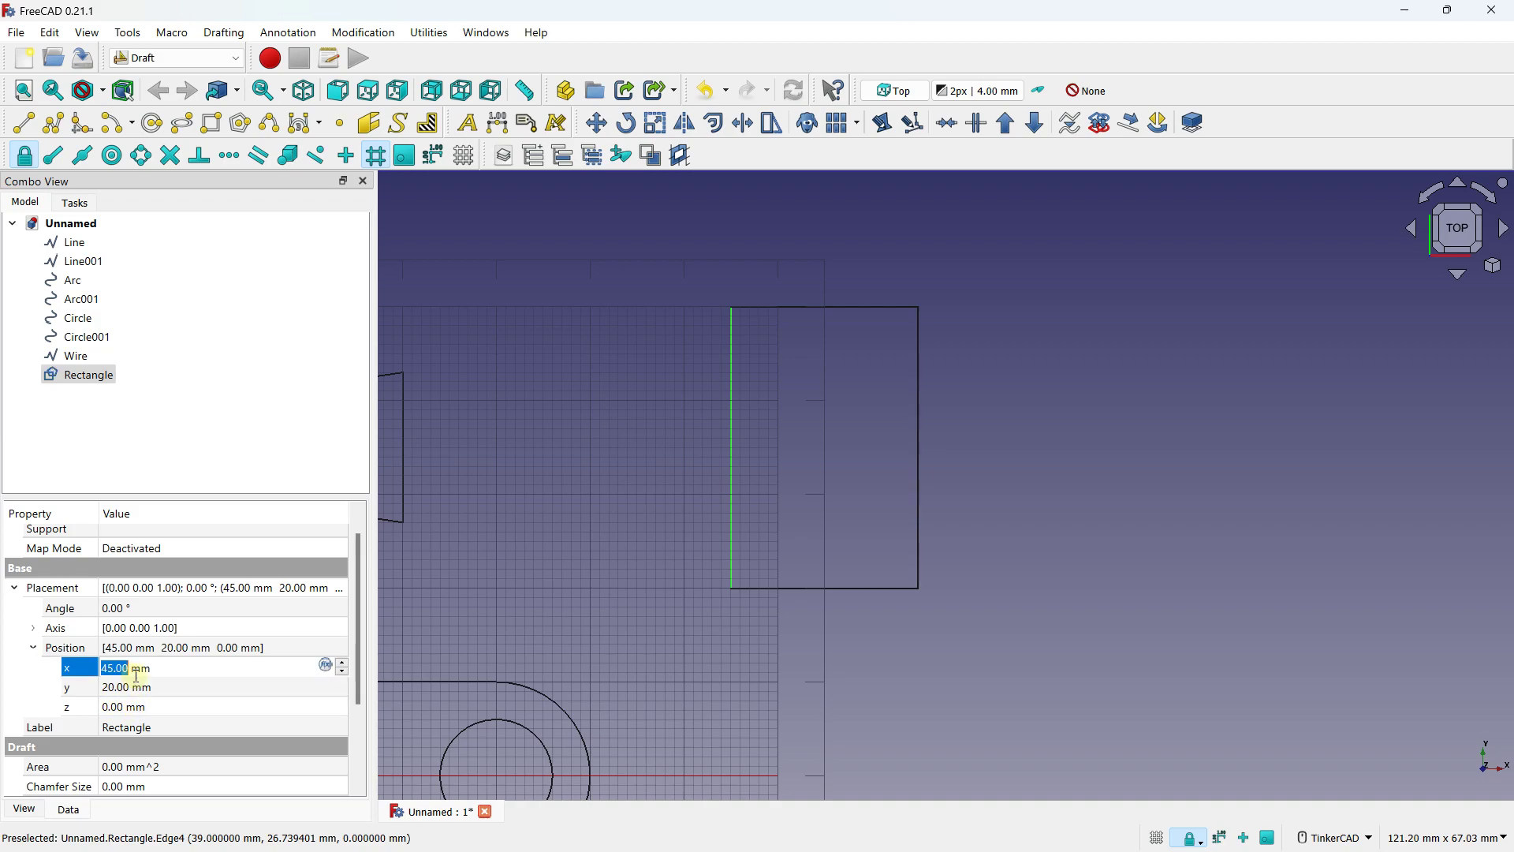
{"action": "scroll", "coordinate": [783, 386], "scroll_direction": "down", "scroll_amount": 5}
{"action": "middle_click_drag", "start_coordinate": [537, 446], "coordinate": [707, 476]}
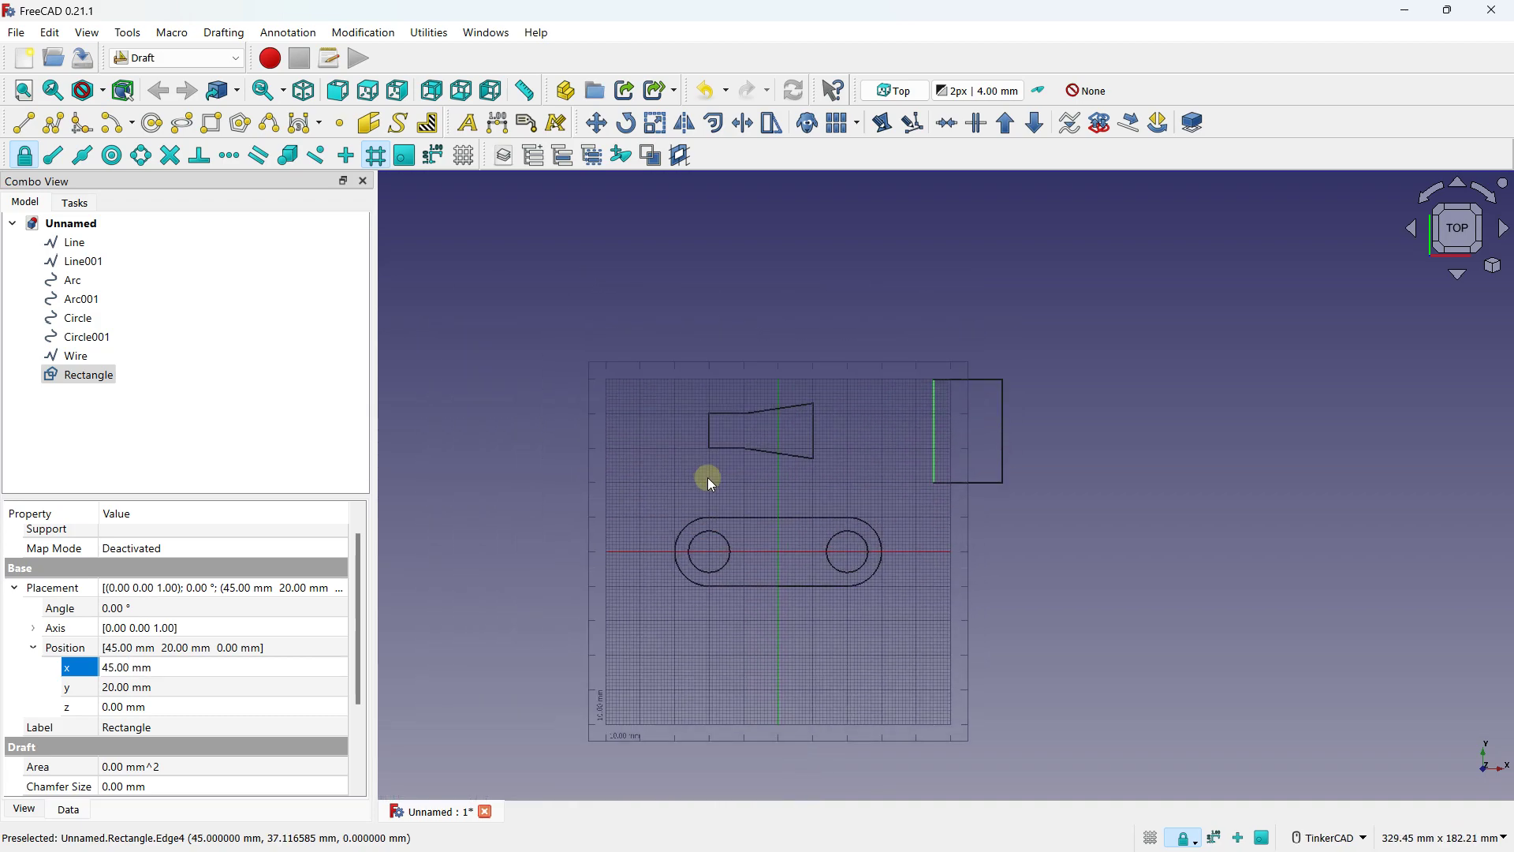
Step: Draw a wavy B-spline through three points running down the left side, then finish it
{"action": "left_click", "coordinate": [267, 128]}
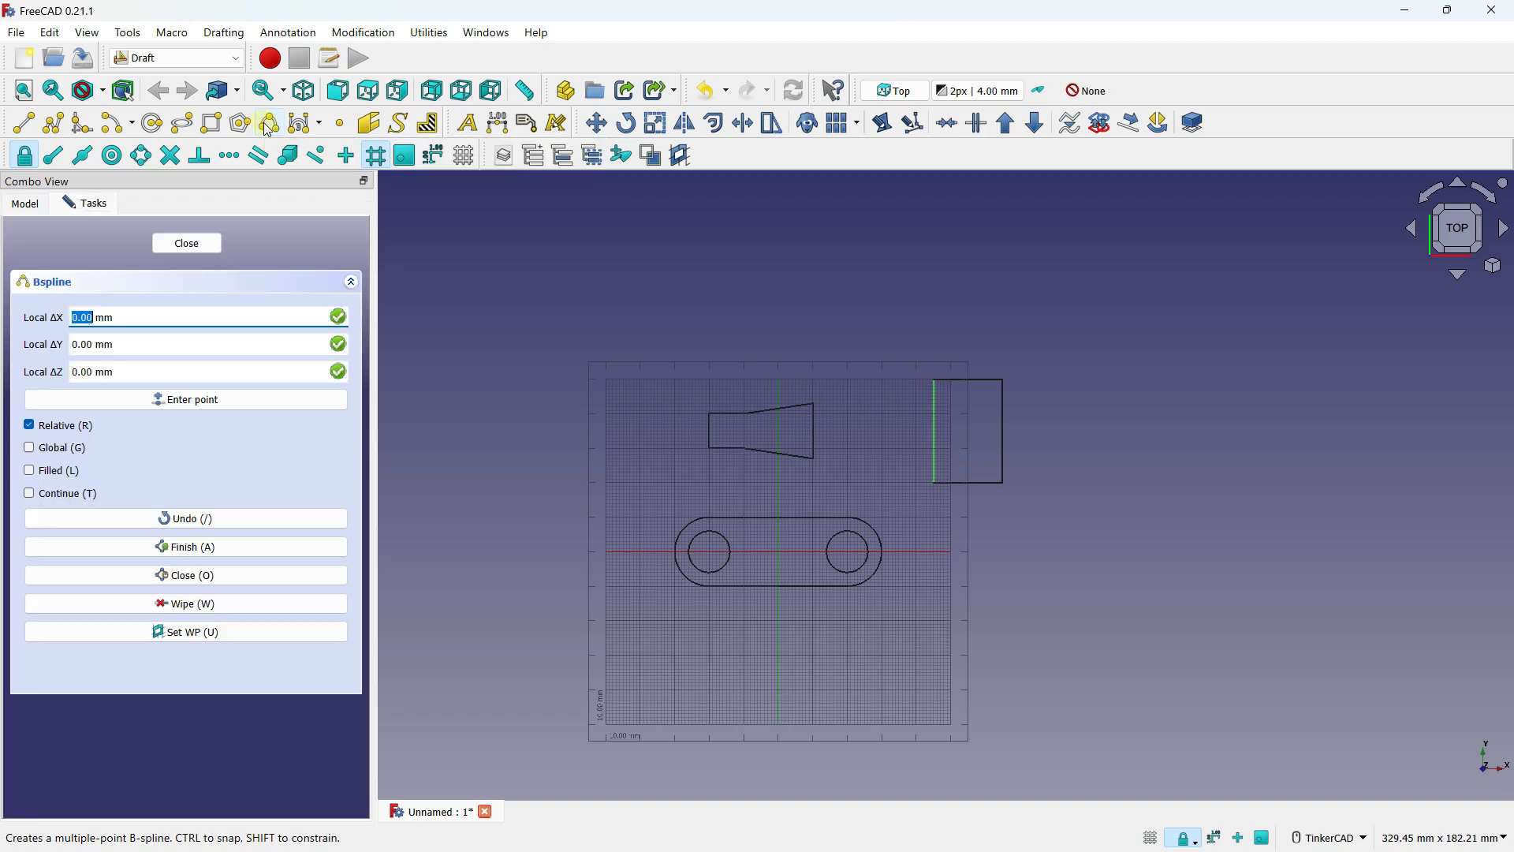
{"action": "scroll", "coordinate": [544, 501], "scroll_direction": "up", "scroll_amount": 3}
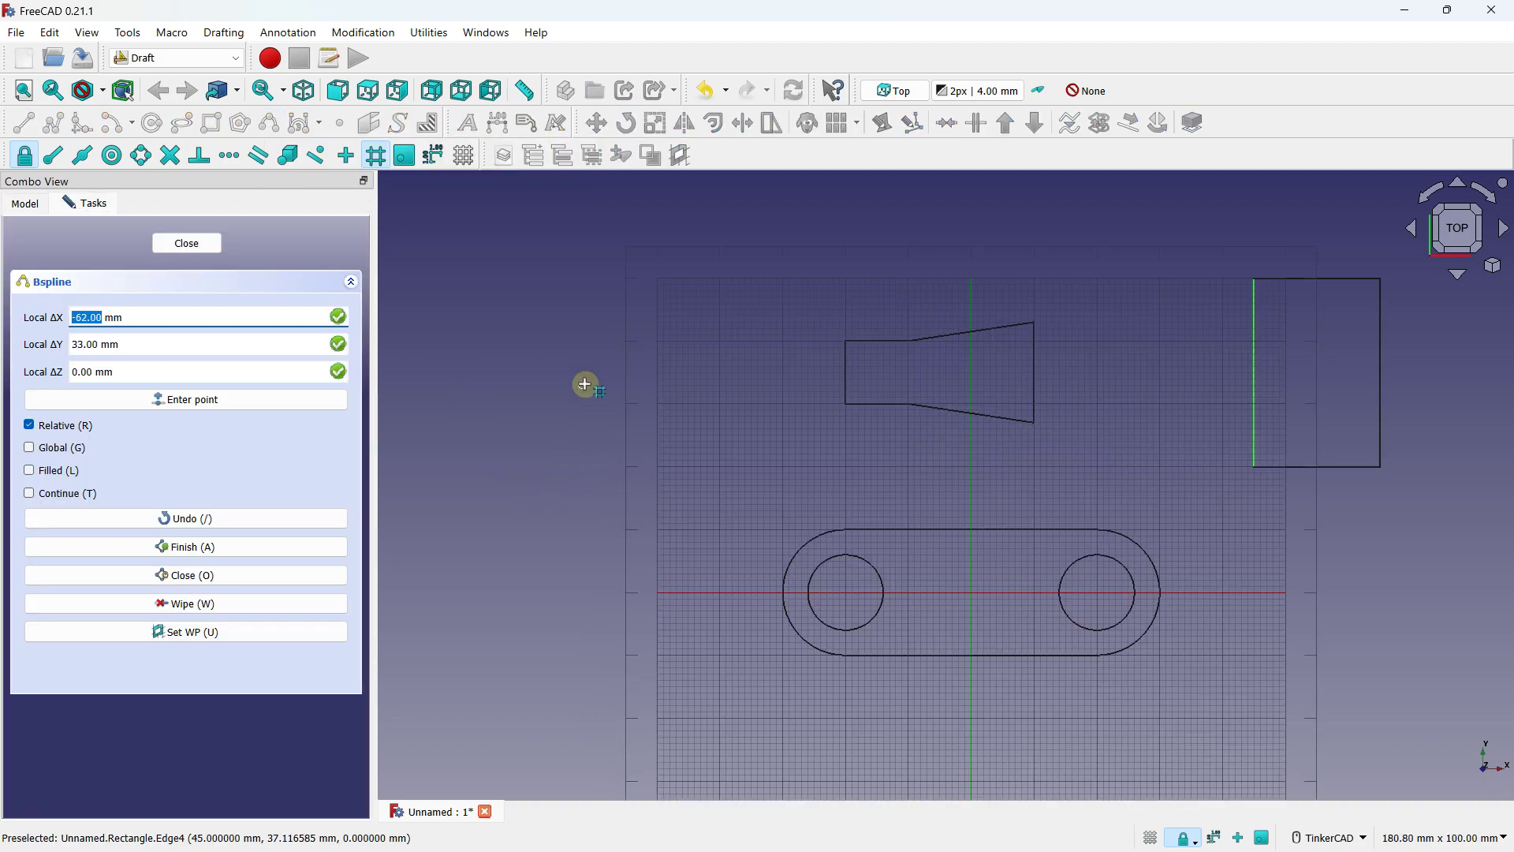
{"action": "left_click", "coordinate": [574, 204]}
{"action": "left_click", "coordinate": [532, 339]}
{"action": "left_click", "coordinate": [587, 454]}
{"action": "middle_click_drag", "start_coordinate": [548, 623], "coordinate": [570, 385]}
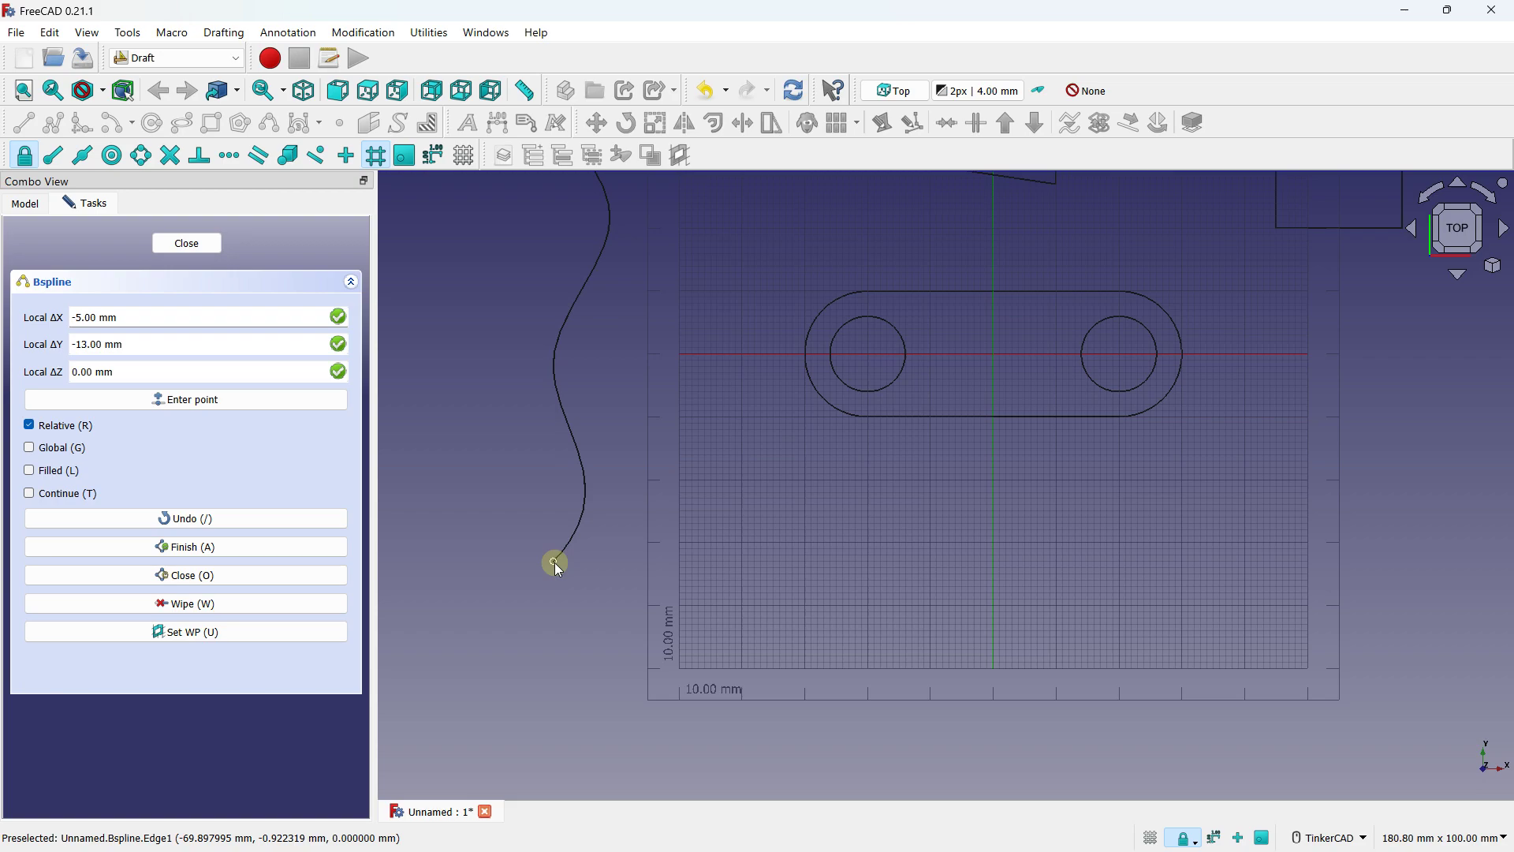
{"action": "key", "text": "a"}
{"action": "scroll", "coordinate": [594, 427], "scroll_direction": "down", "scroll_amount": 3}
{"action": "scroll", "coordinate": [615, 379], "scroll_direction": "up", "scroll_amount": 2}
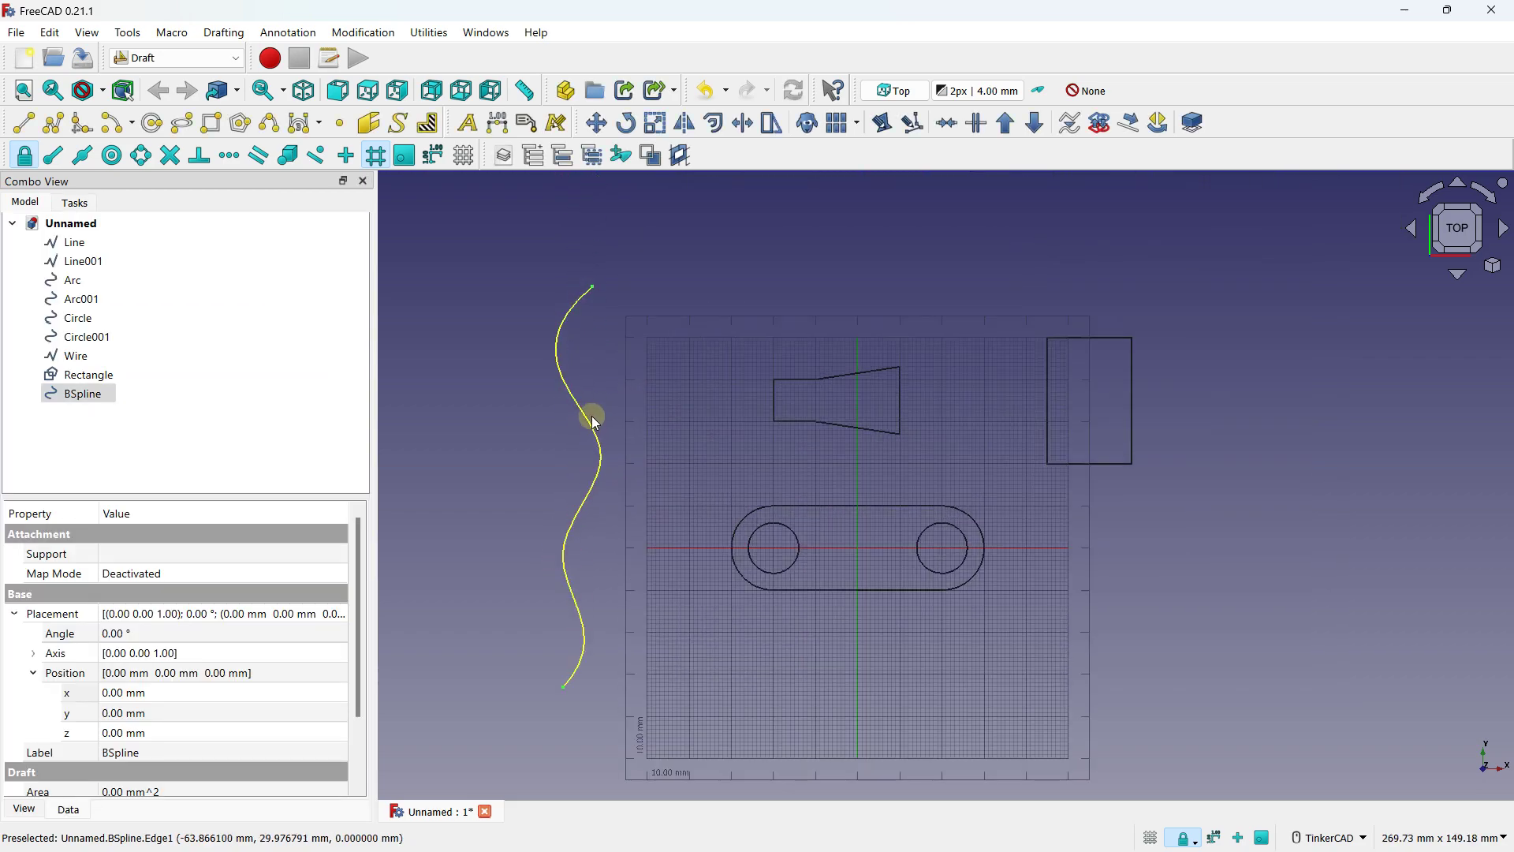
{"action": "left_click", "coordinate": [487, 370]}
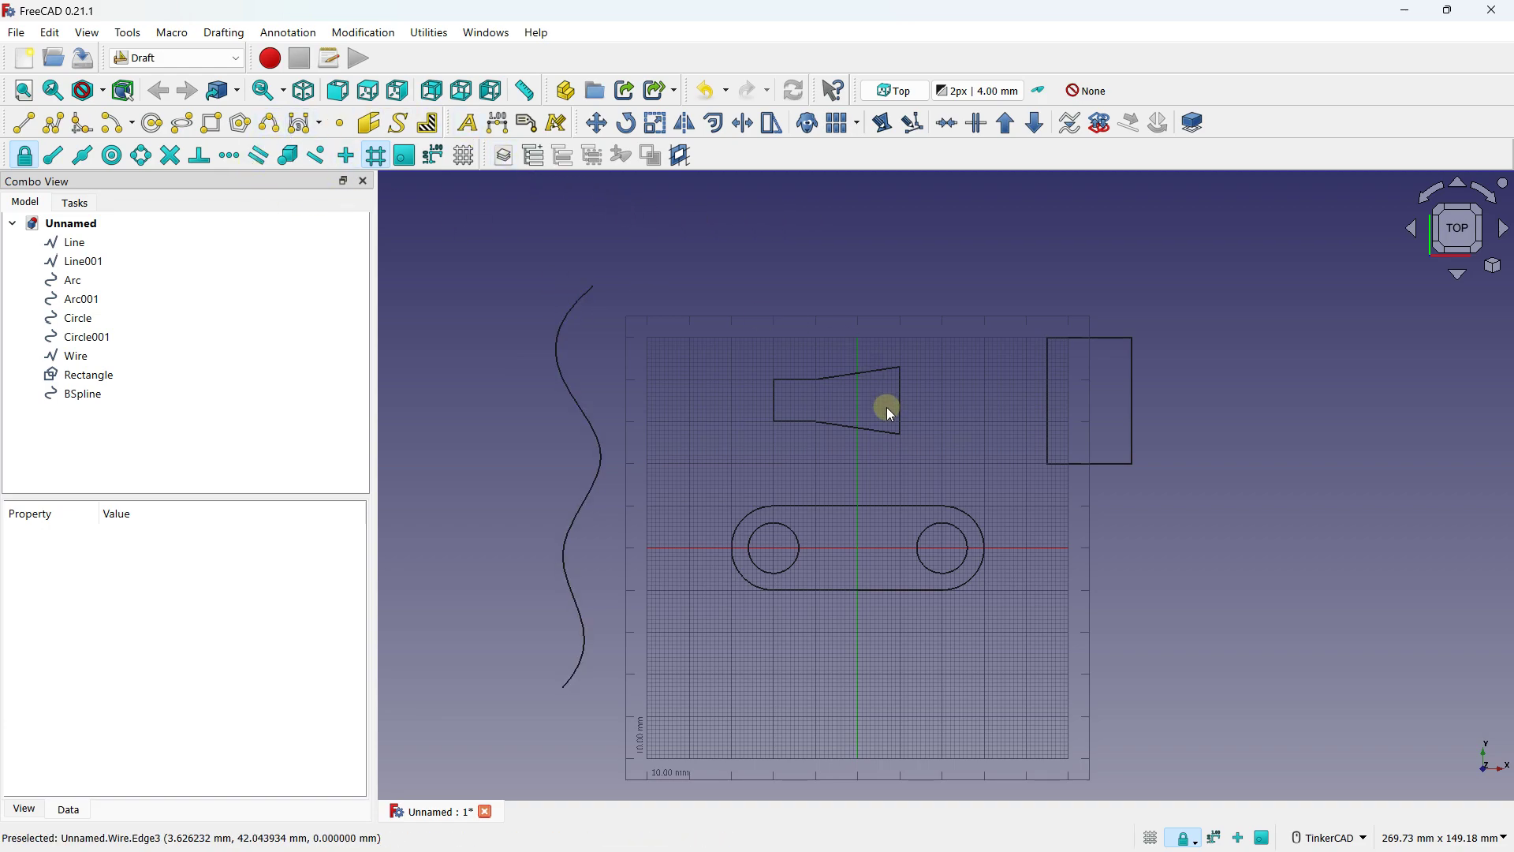
{"action": "scroll", "coordinate": [961, 590], "scroll_direction": "up", "scroll_amount": 3}
{"action": "scroll", "coordinate": [836, 473], "scroll_direction": "down", "scroll_amount": 4}
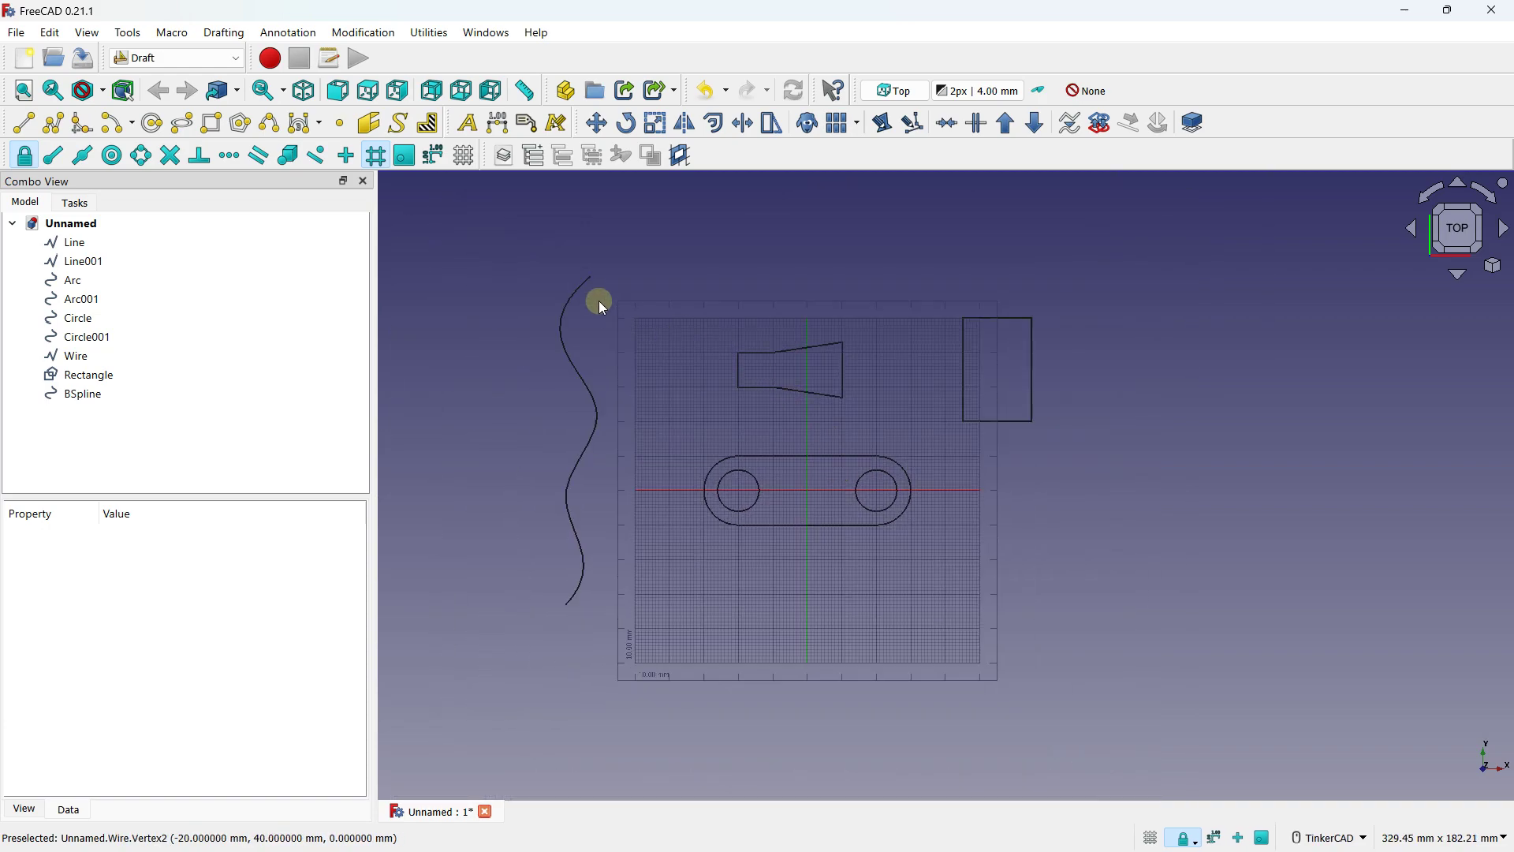